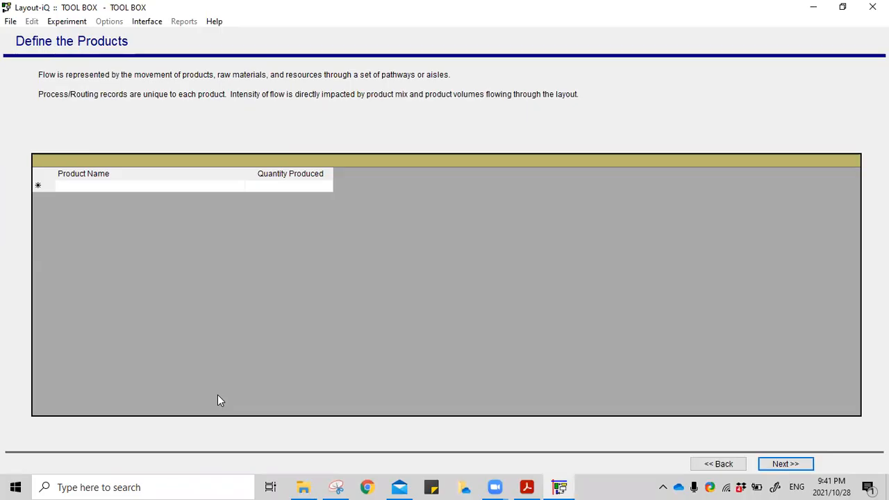
- Revisit the project settings, keep Process/Routing Records as the data source, and add a product named TOOL BOX
click(703, 460)
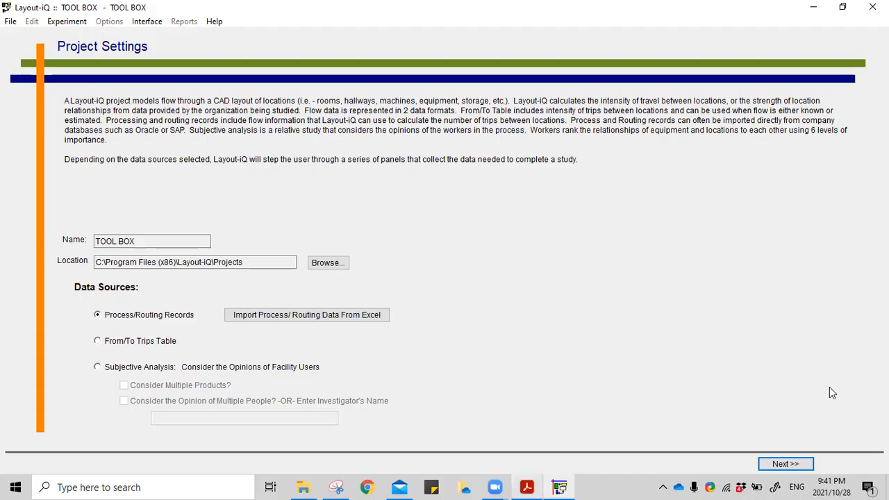
key(Return)
click(68, 186)
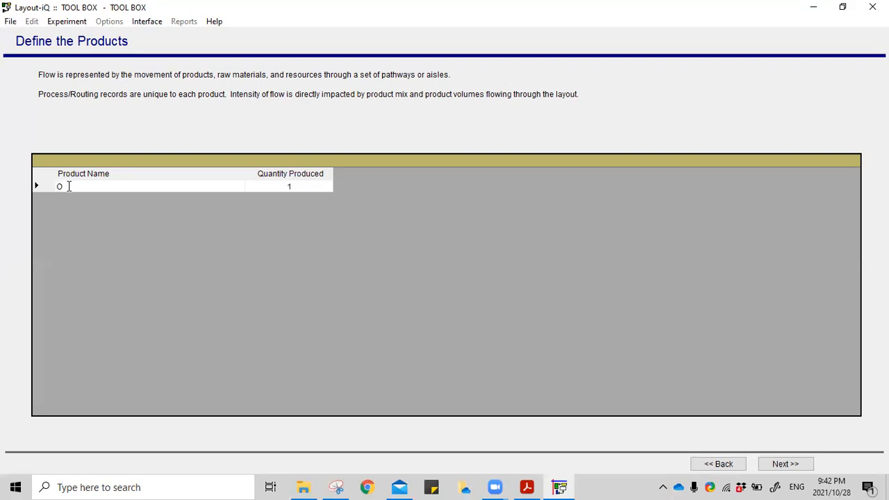
text(TOOL BOX)
key(Down)
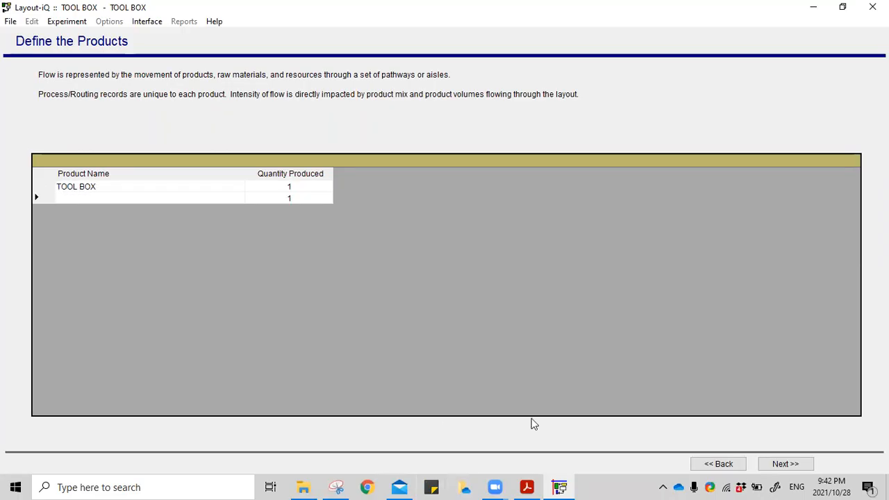
- Proceed to the locations list and add the locations RECIEVING and STORES
click(786, 464)
click(43, 103)
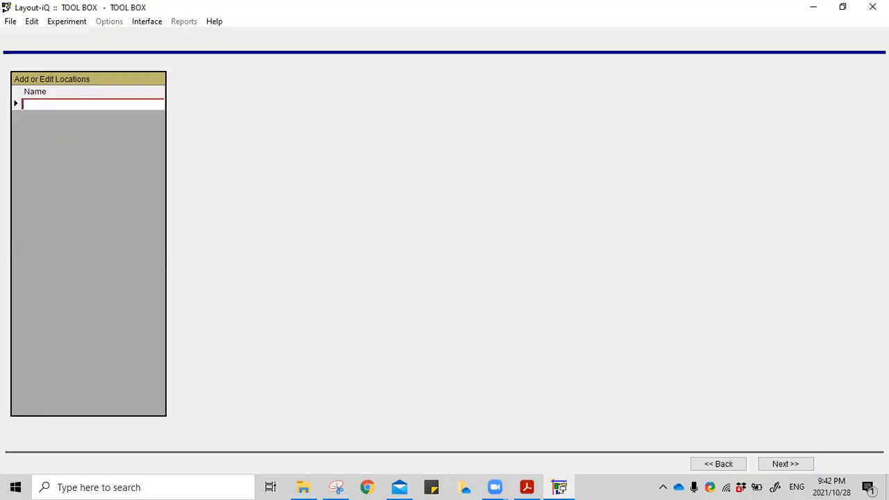
text(r)
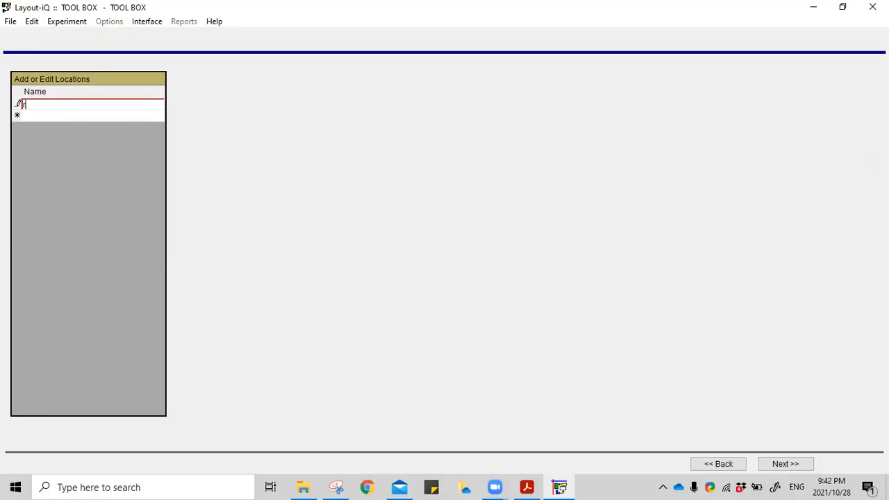
text(E)
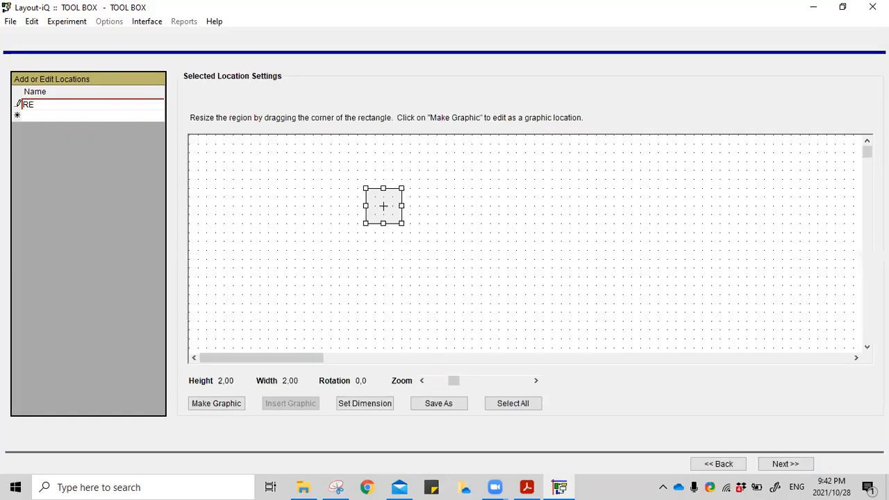
text(CIEVING)
key(Return)
text(STORES)
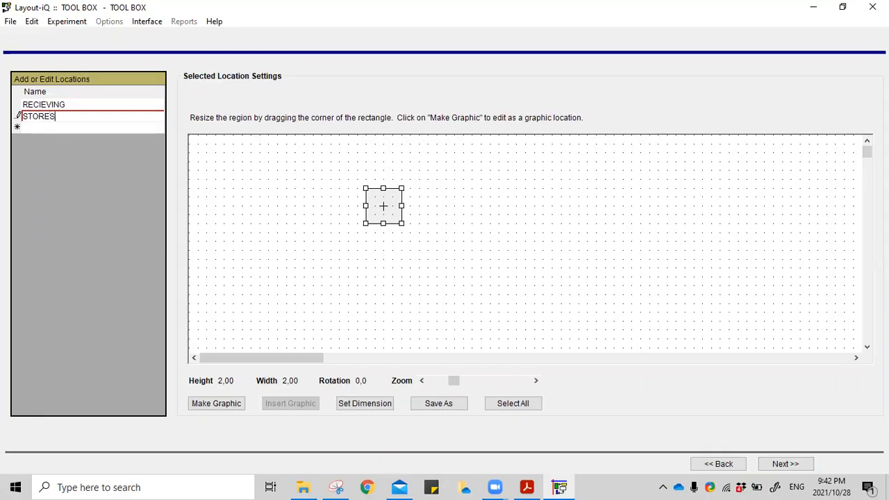
key(Return)
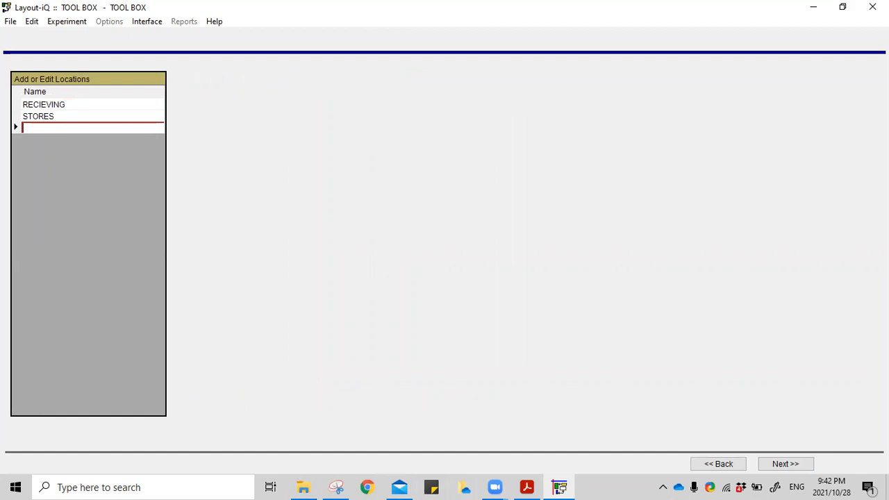
- Add the locations SHEAR, PUNCH and PRESS below STORES in the locations list
text(SHEAR)
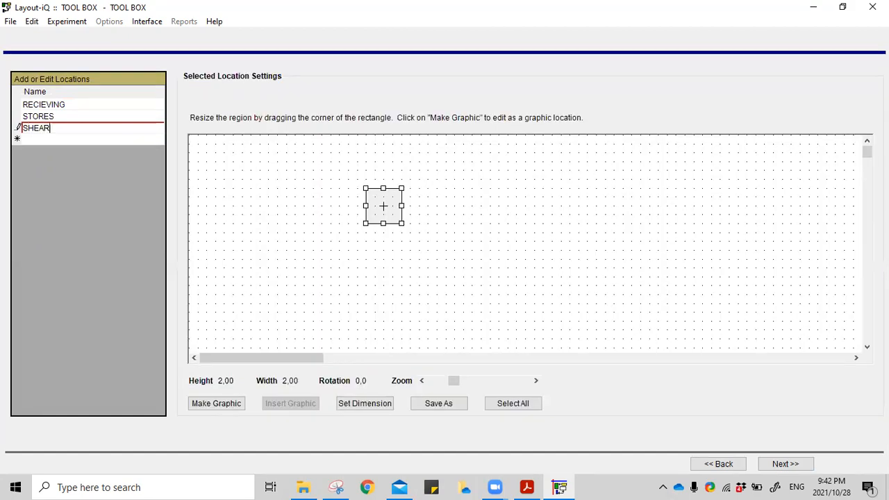
key(Return)
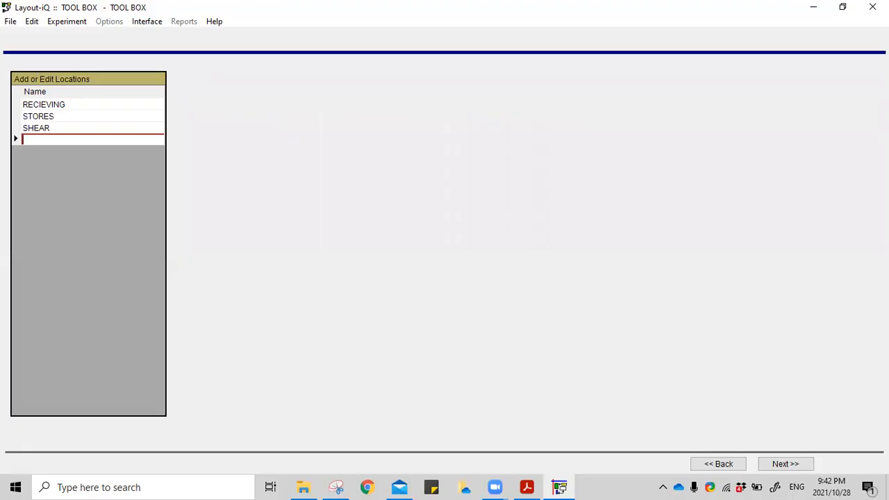
text(PUNCH)
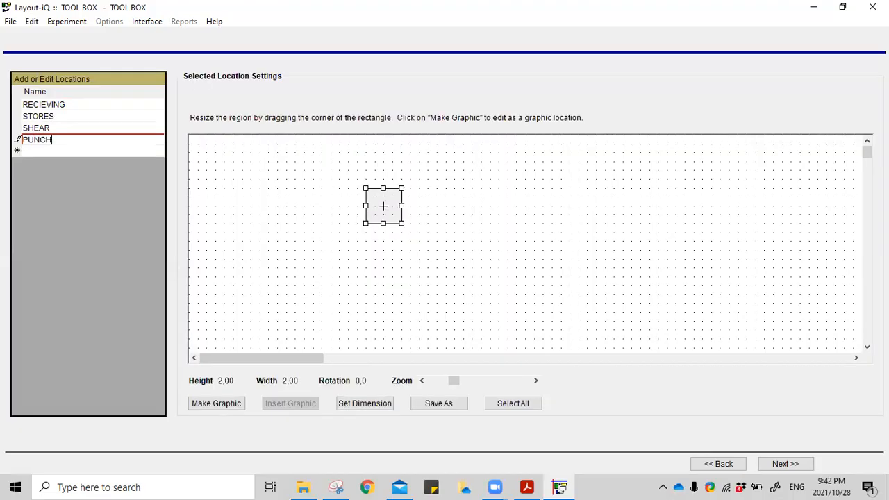
key(Return)
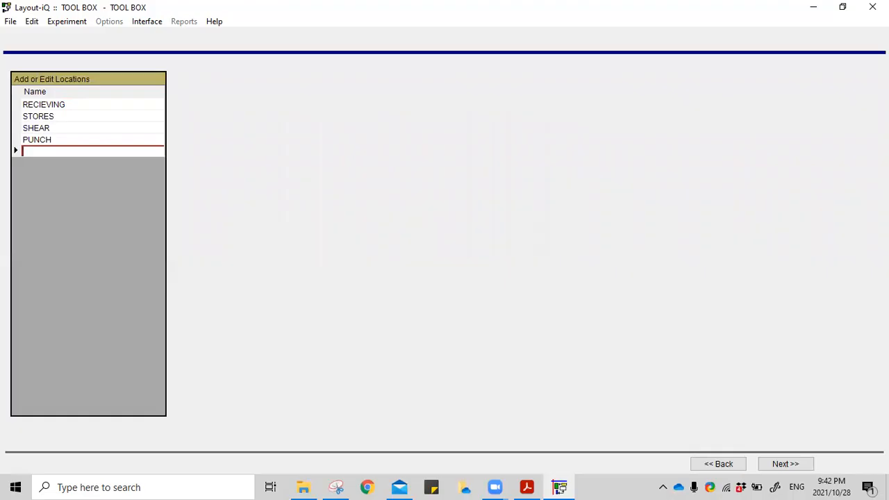
text(PRESS)
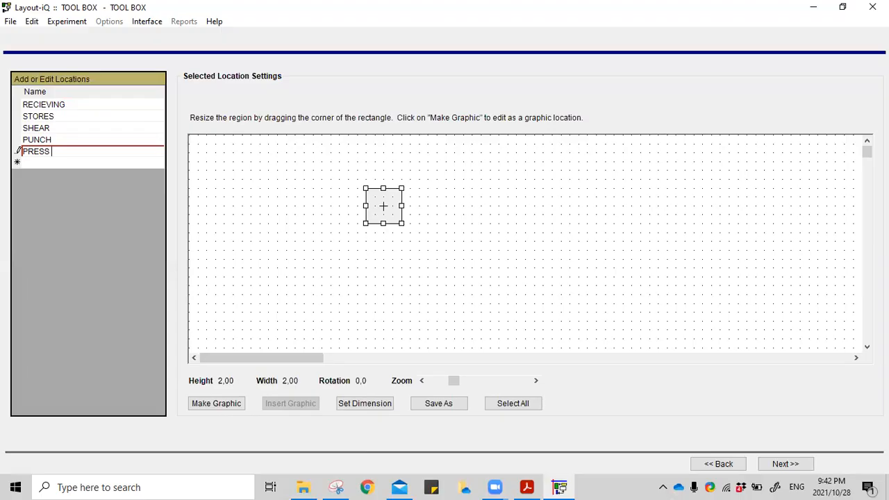
key(Return)
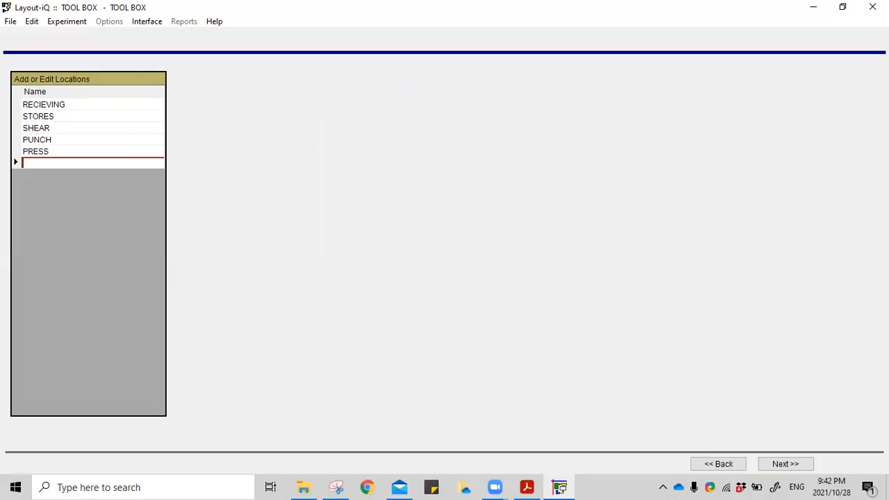
- Add the locations ROLL FORM, SPOT WELD and ASSEMBLE below PRESS in the locations list
text(ROLL FORM)
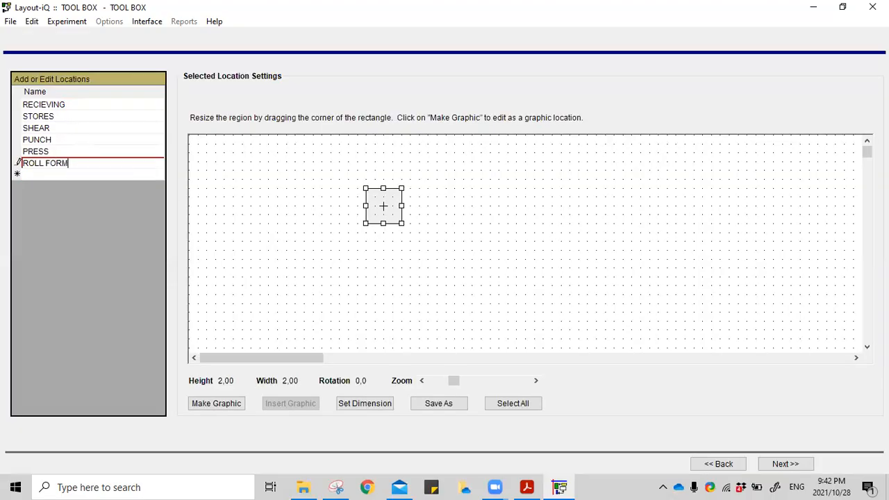
key(Return)
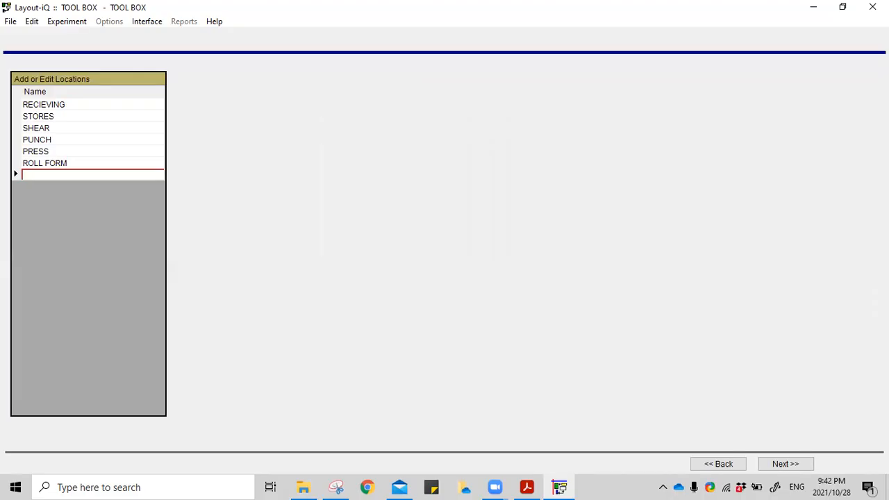
text(S)
text(POT)
text( WEL)
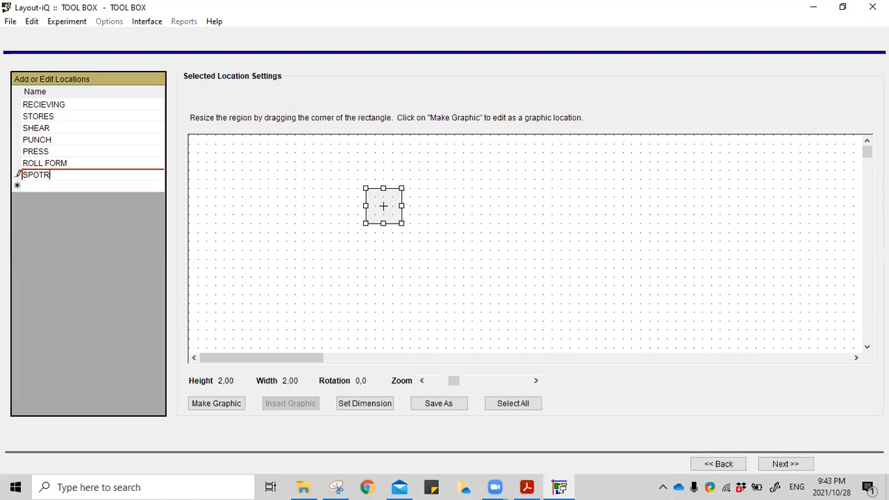
text(D)
key(Return)
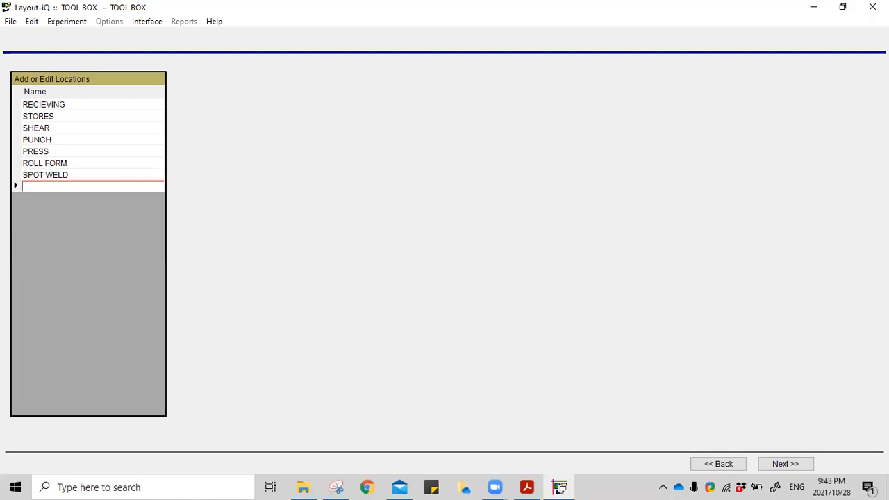
text(AS)
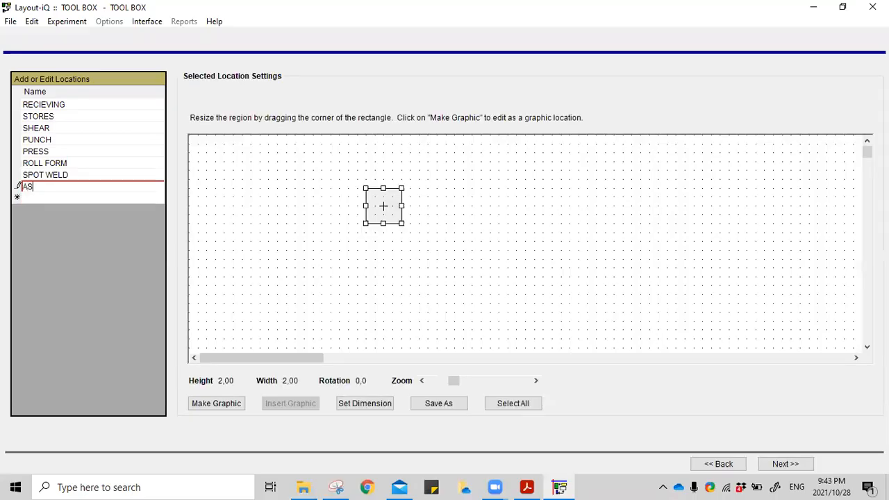
text(SEMBLE)
key(Return)
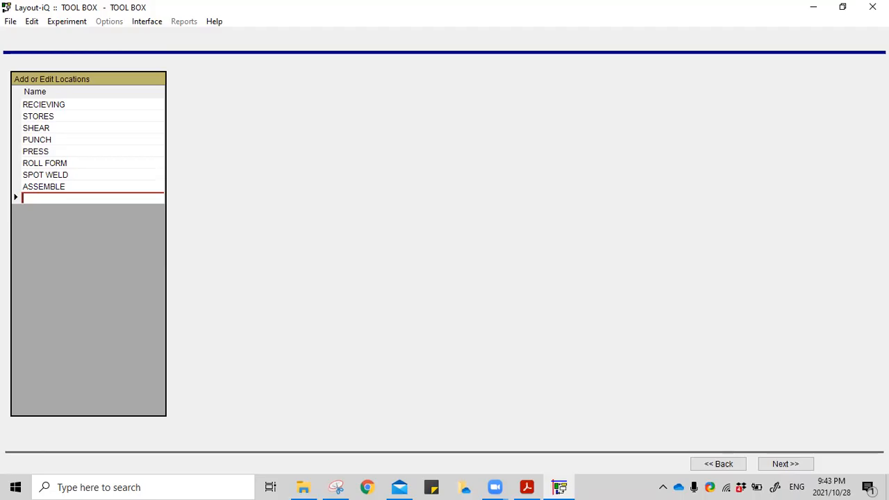
- Check the flow diagram PDF in Adobe Acrobat Reader and add the locations PAINT, OVEN and PACKAGE to the Layout-iQ list
key(alt+Tab)
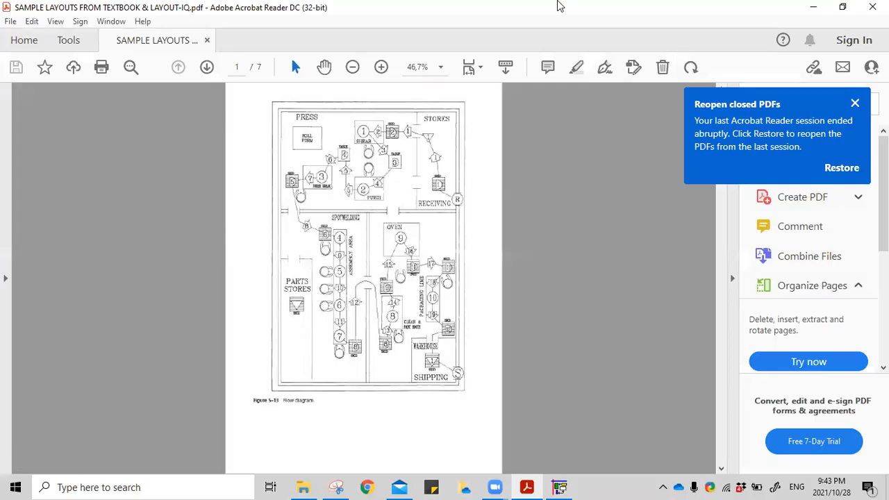
key(alt+Tab)
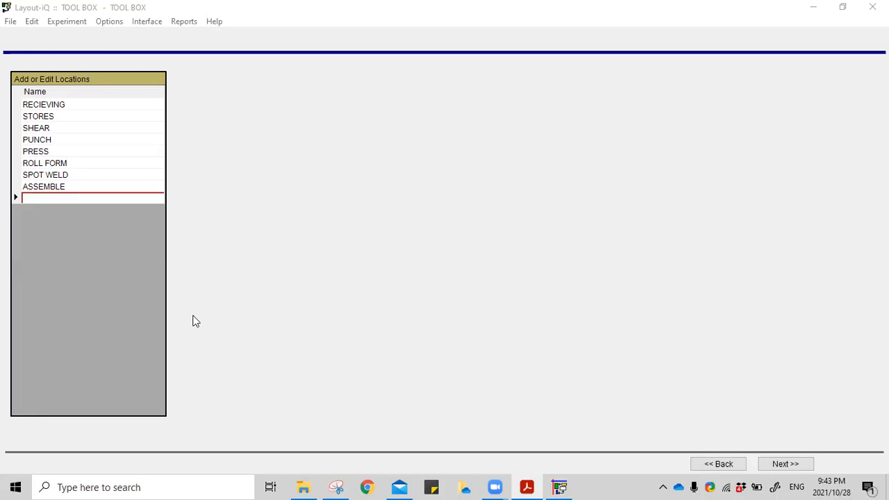
click(101, 198)
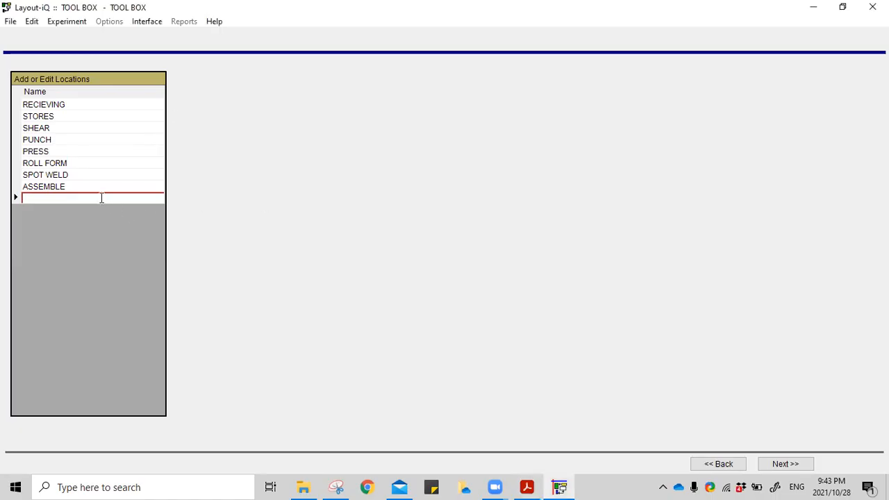
text(PAINT)
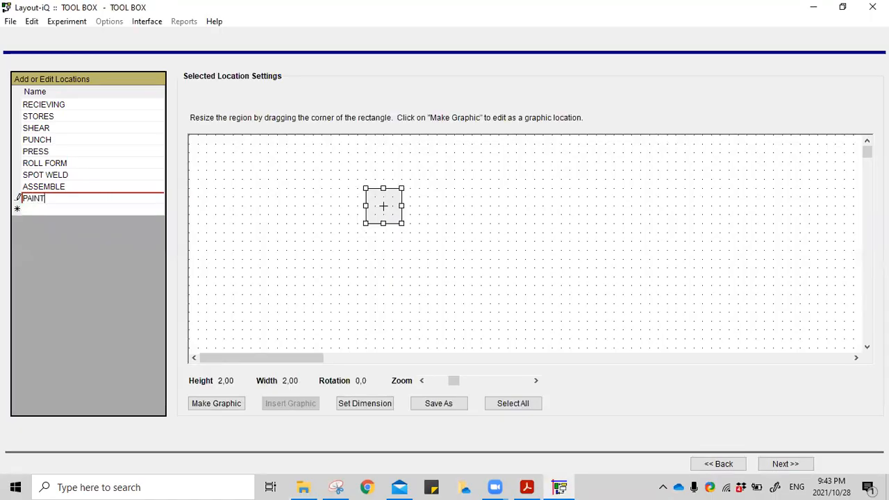
key(Return)
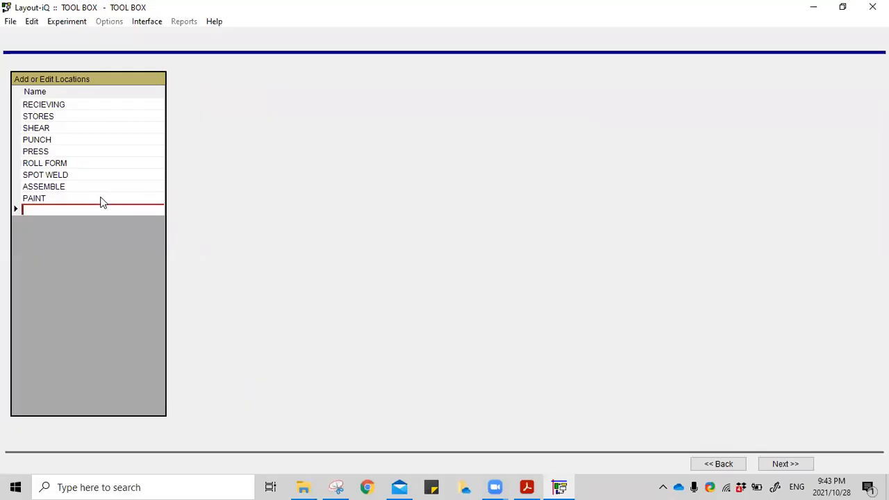
text(OV)
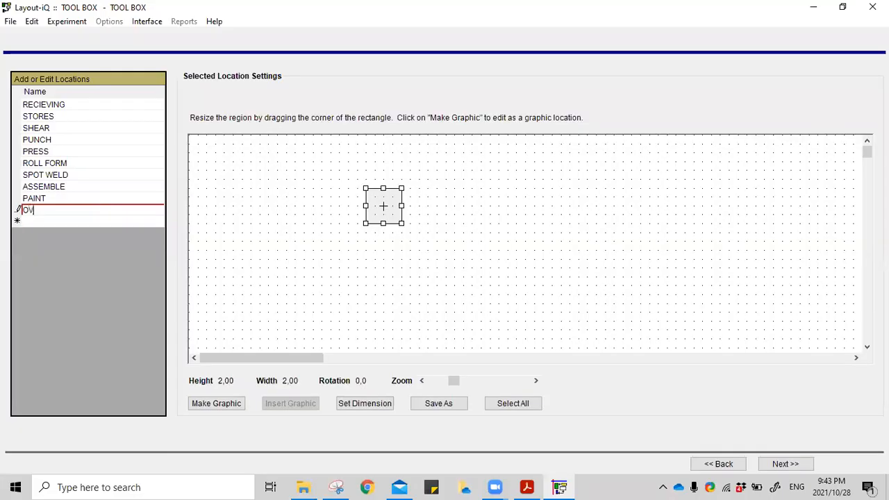
text(EN)
key(Return)
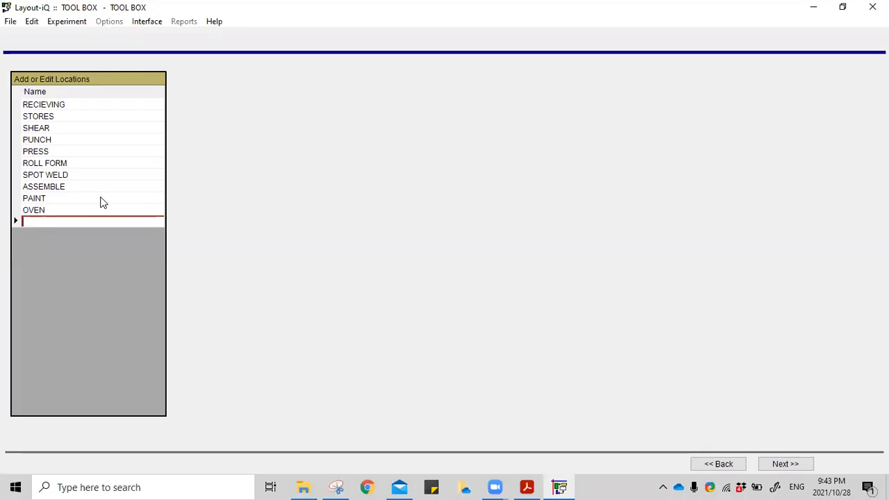
text(?)
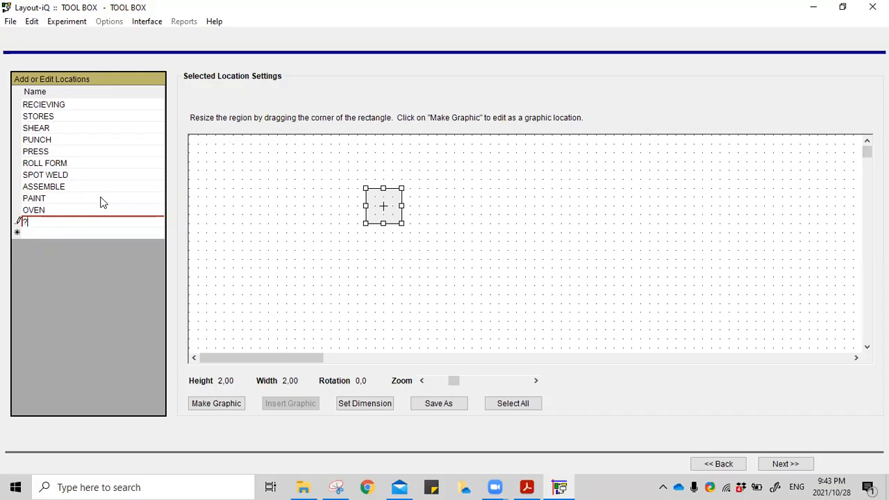
text(ACKAGE)
key(Return)
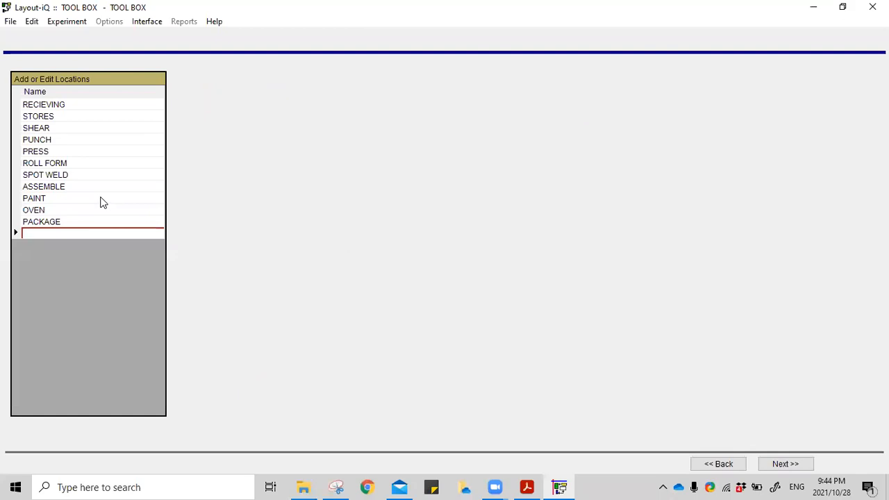
- Add the locations WAREHOUSE and SHIPPING at the end of the locations list
text(WAREO)
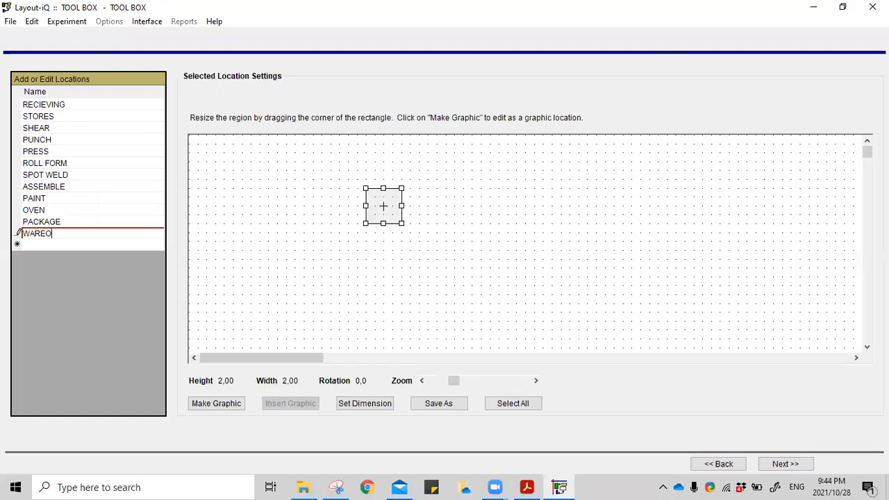
key(BackSpace)
text(HOUSE)
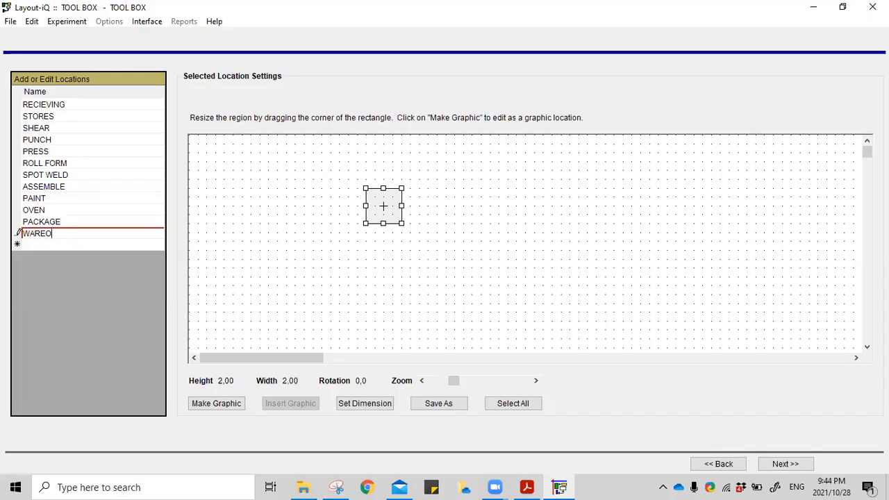
key(BackSpace)
text(HOUSE)
key(Return)
text(SHIPPO)
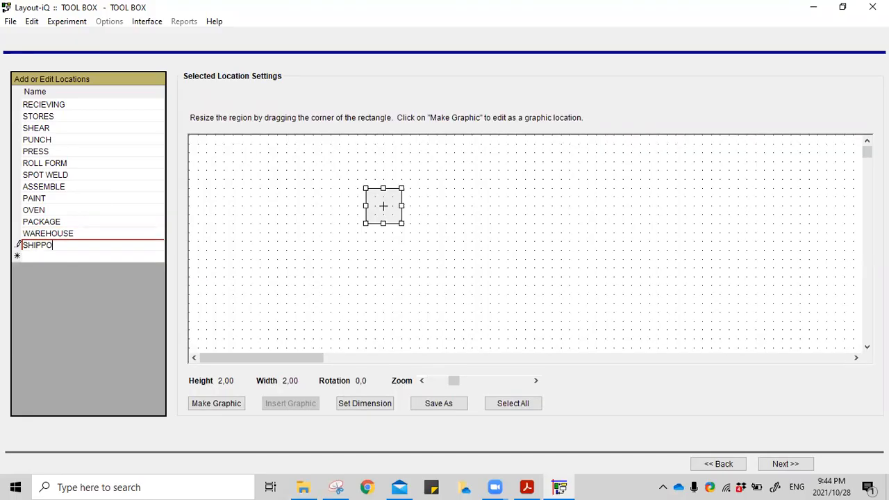
key(BackSpace)
text(ING)
key(Return)
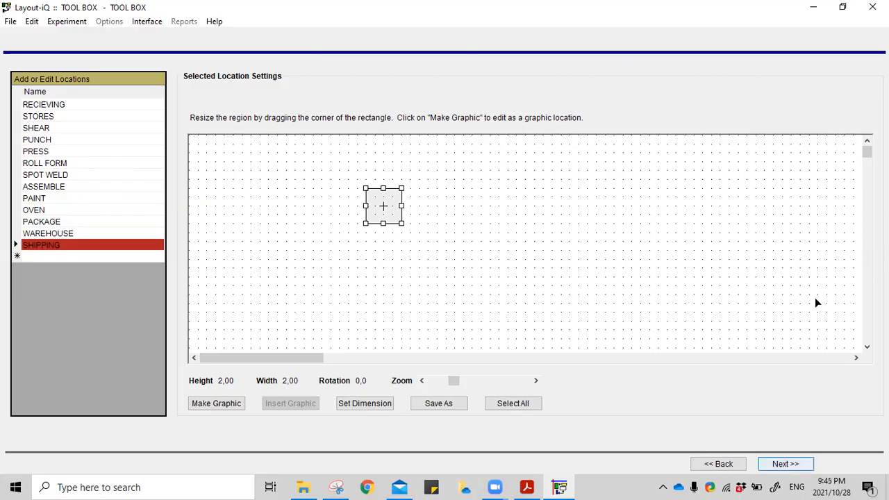
- Proceed to the process routing table and enter a first row for part TOOL BOX from RECIEVING to STORES
key(Return)
click(57, 149)
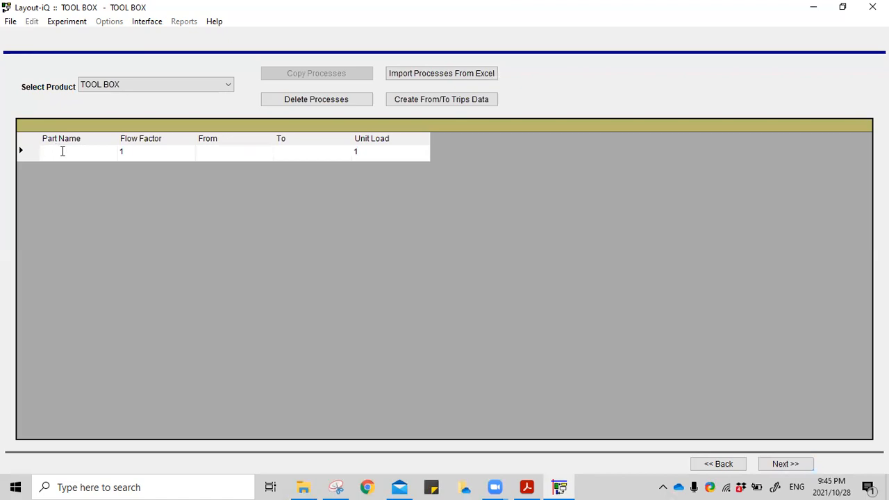
text(T)
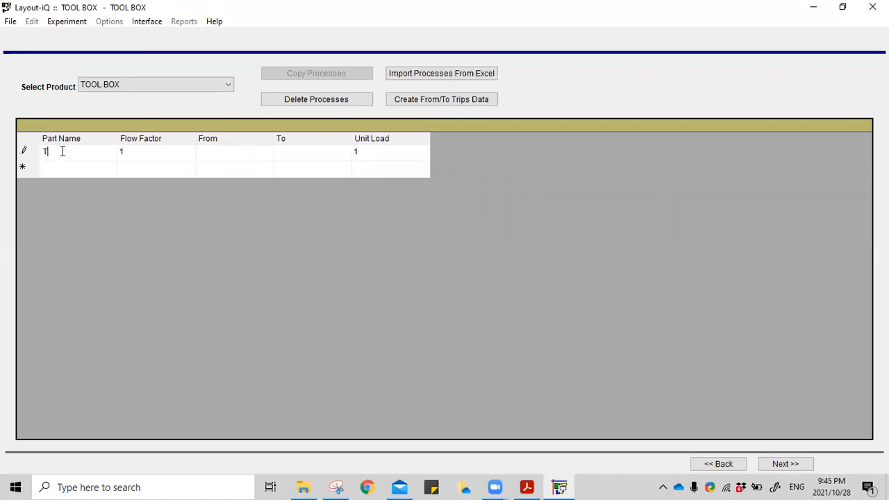
text(OOL BOX)
click(240, 154)
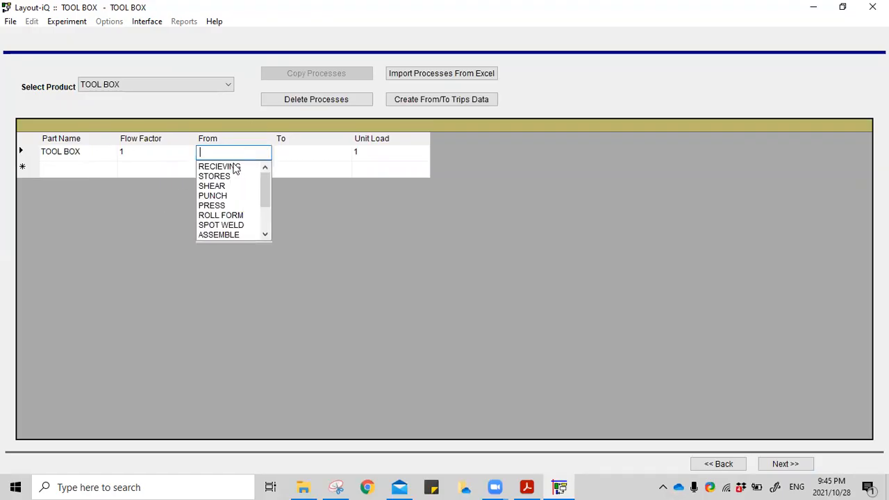
click(235, 171)
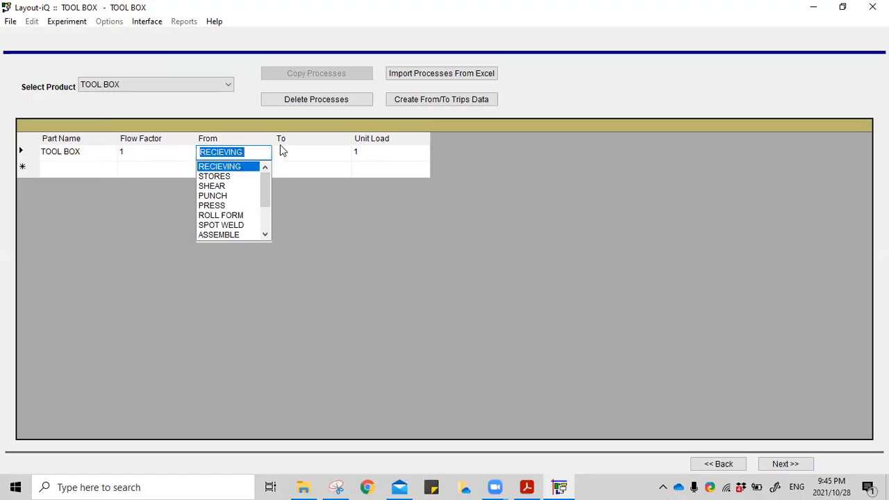
click(279, 150)
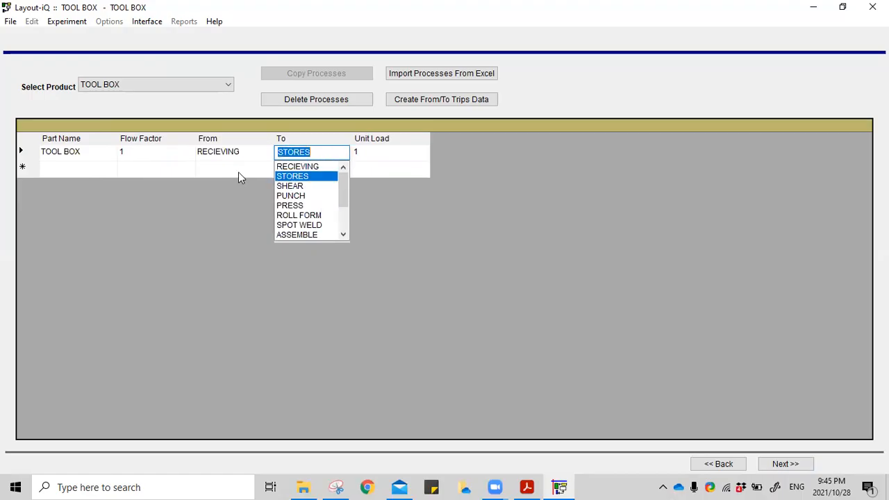
- Start a second process row with part name TOOL BOX and rename the first row's part to RAW MATERIAL
click(53, 175)
text(TO)
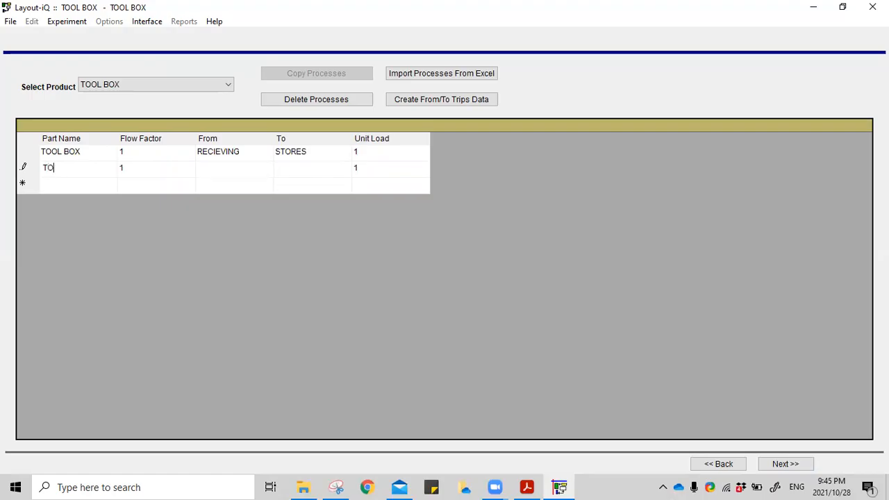
text(OL BOX)
click(88, 150)
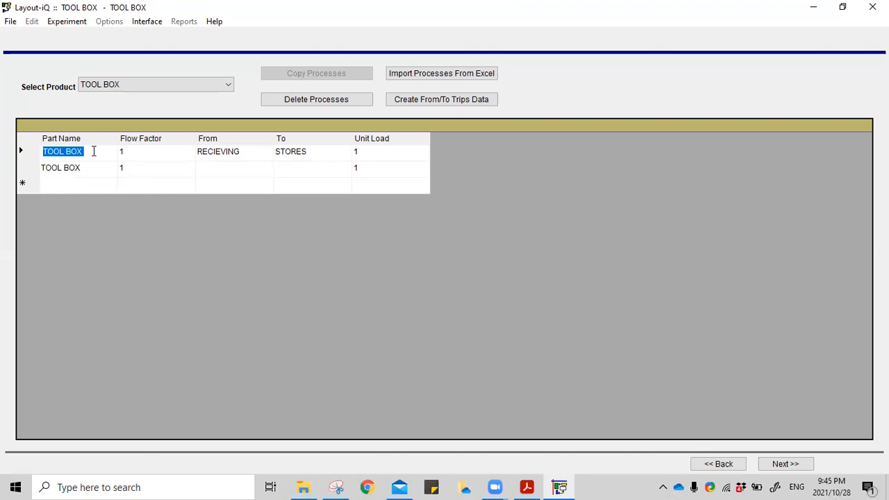
text(RAW MATERIAL)
- Route the second process row from STORES to SHEAR and rename its part to RAW MATERIAL
click(217, 177)
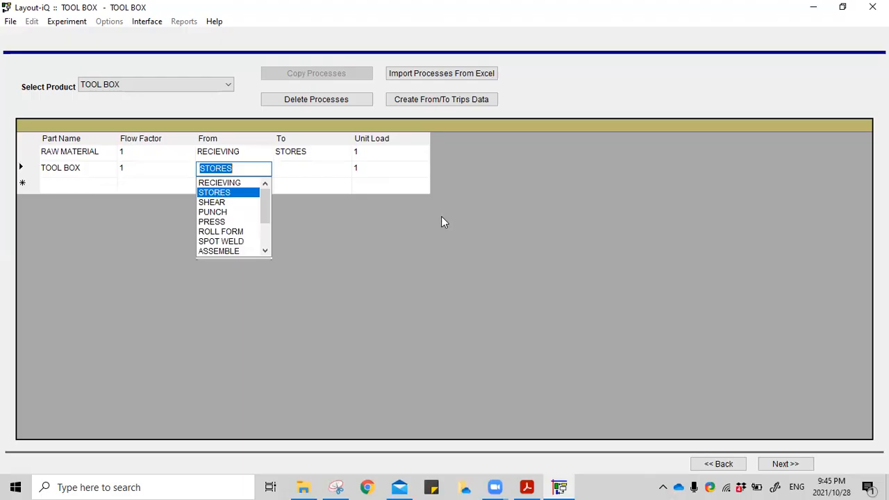
click(308, 175)
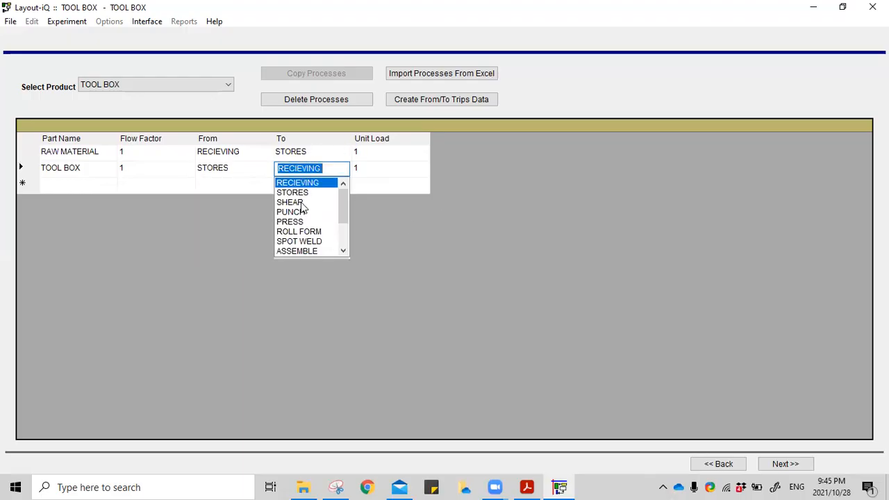
click(78, 169)
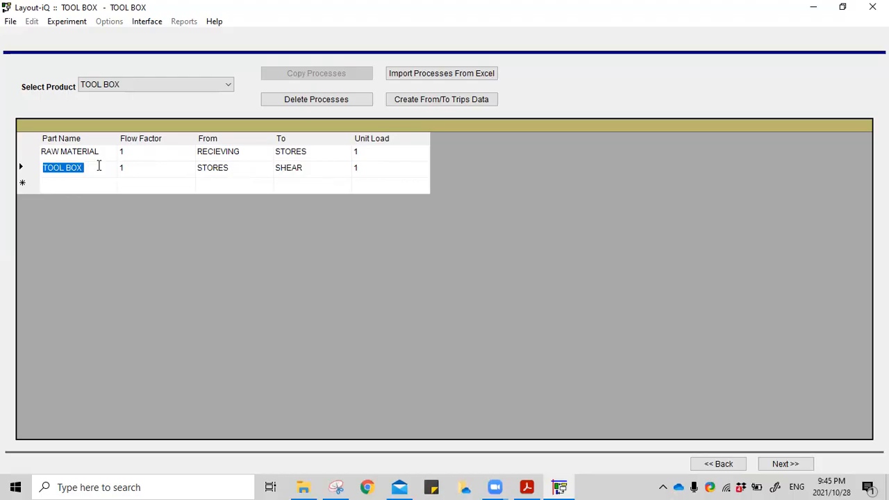
text(RAW MATERIAL)
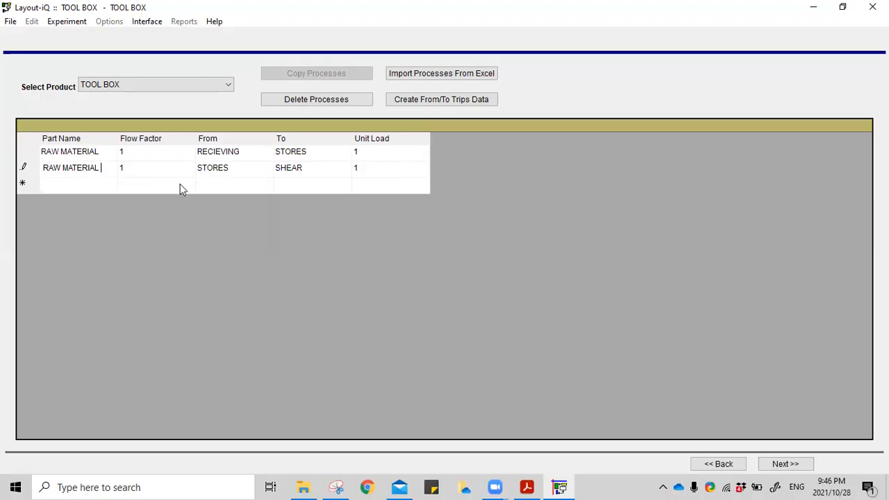
- Add a third process row routing RAW MATERIAL from SHEAR to PUNCH
click(76, 184)
click(223, 184)
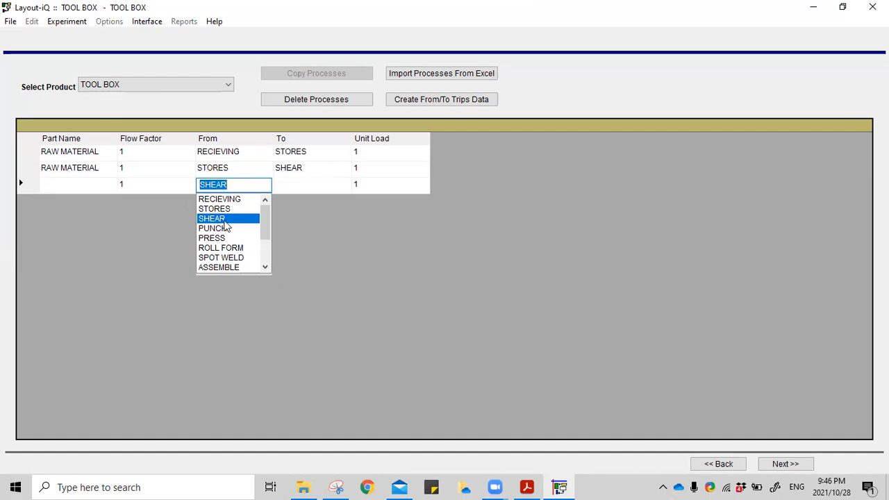
click(301, 185)
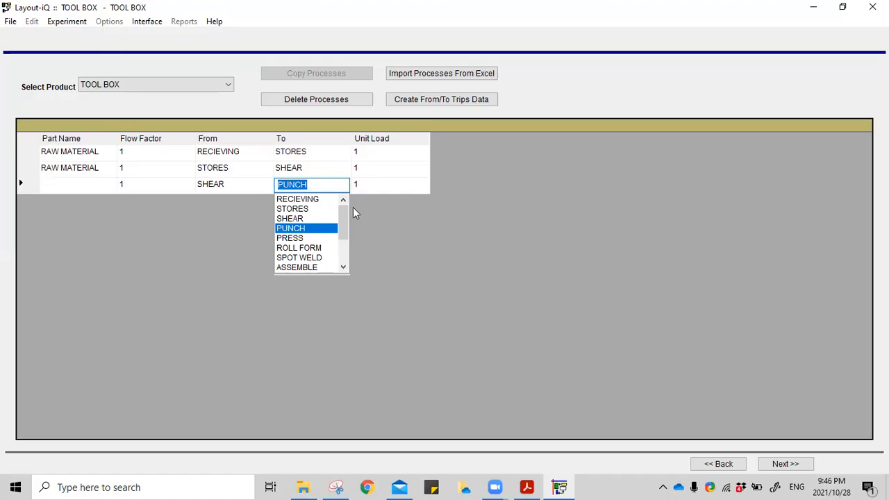
click(79, 184)
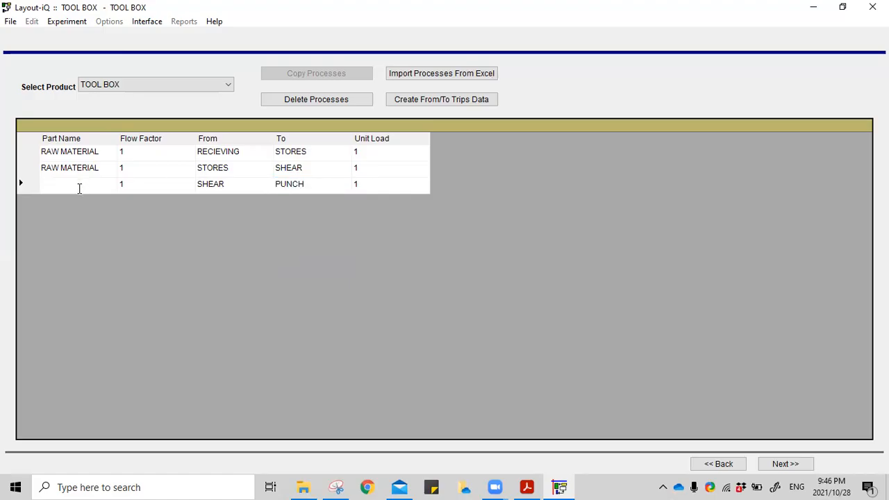
text(RA)
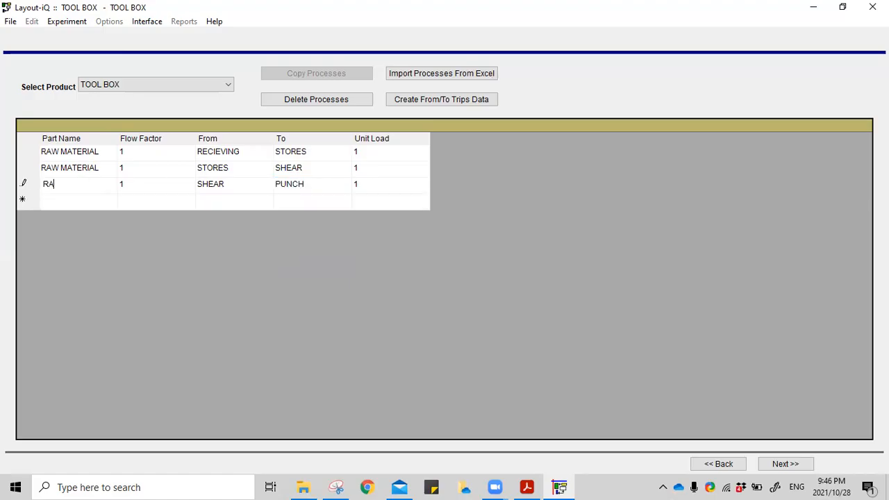
text(W MATERIAL)
- Add a fourth process row routing RAW MATERIAL from PUNCH back to SHEAR
click(71, 201)
text(RA)
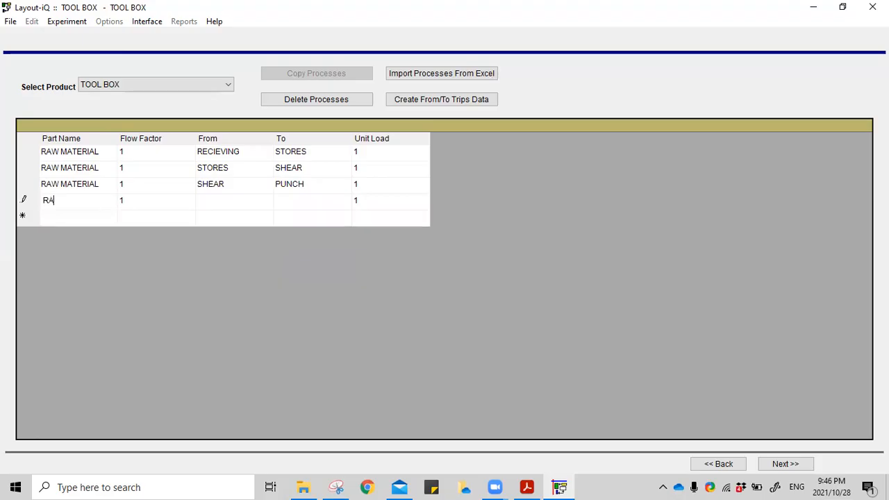
text(W MATERIAL)
click(226, 199)
click(221, 245)
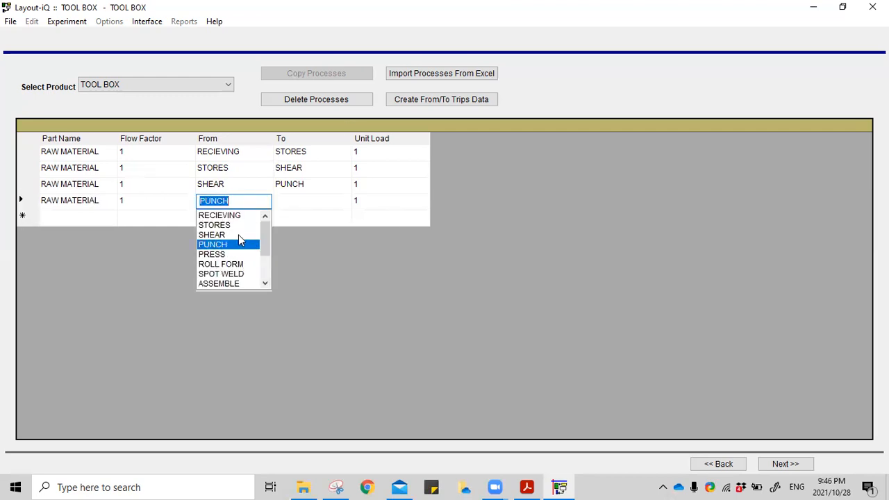
click(286, 202)
click(300, 235)
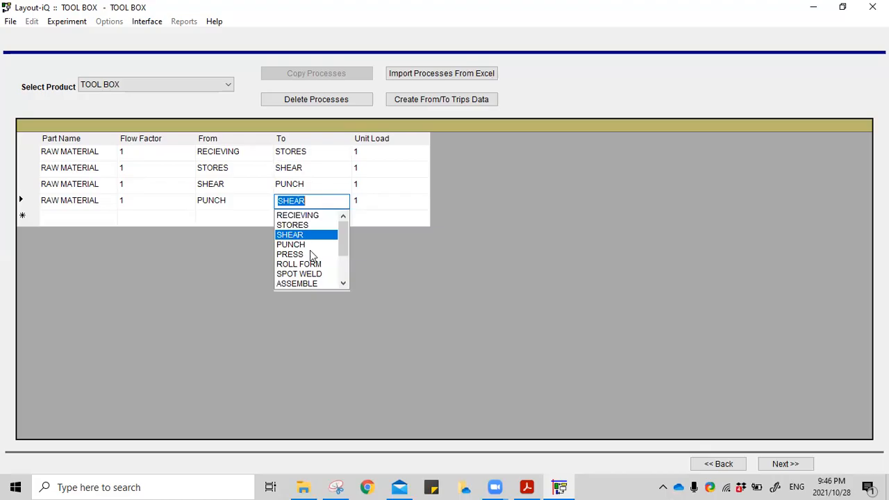
click(231, 316)
- Add a fifth process row from SHEAR to PRESS with the part name STEEL PLATES
click(68, 216)
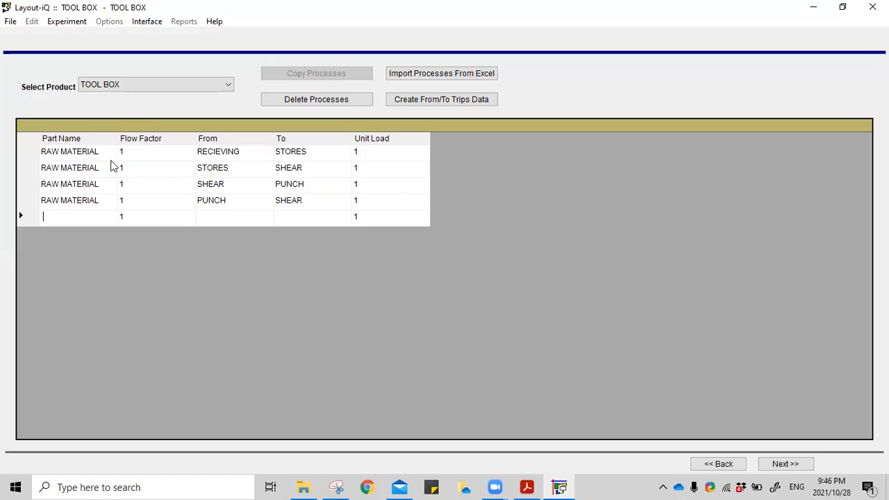
click(216, 219)
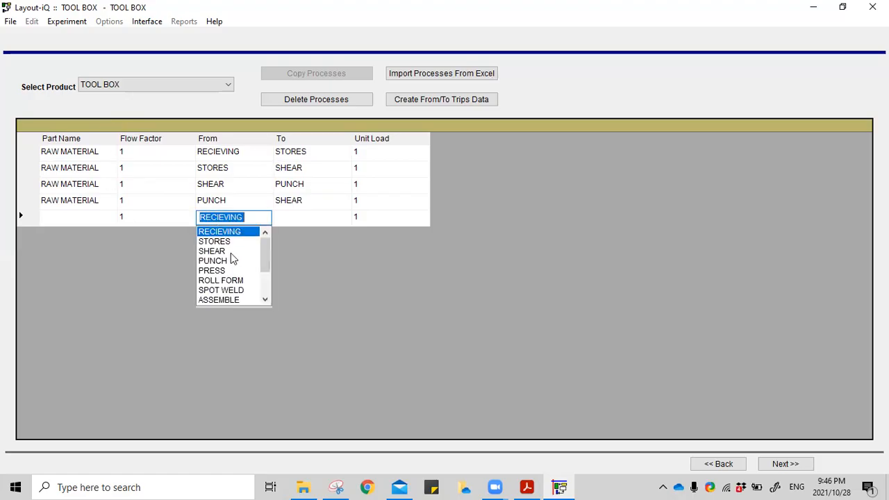
click(319, 216)
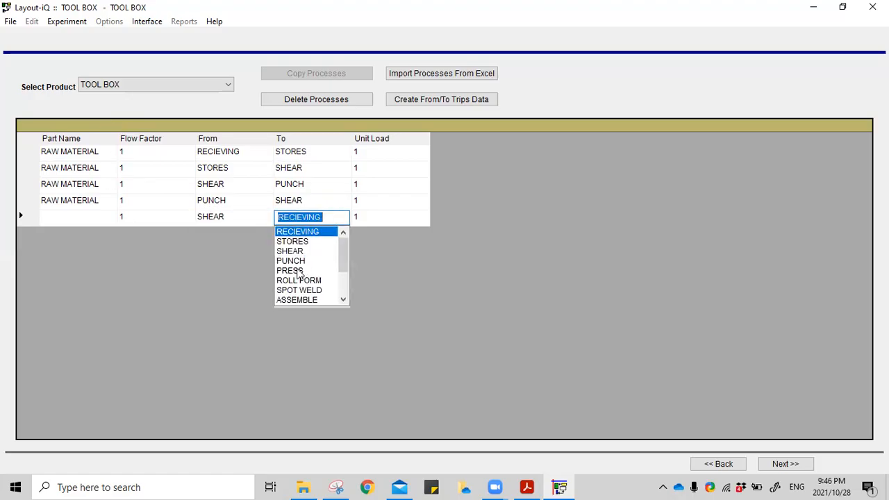
click(70, 216)
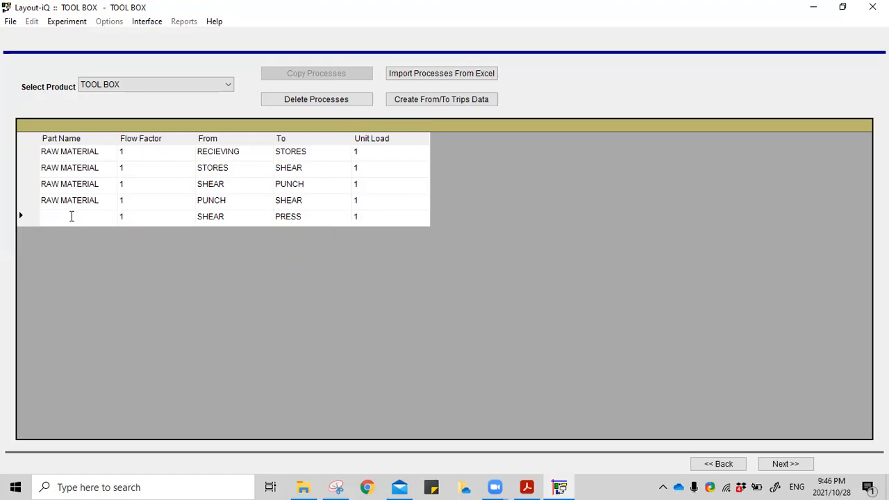
text(RAW)
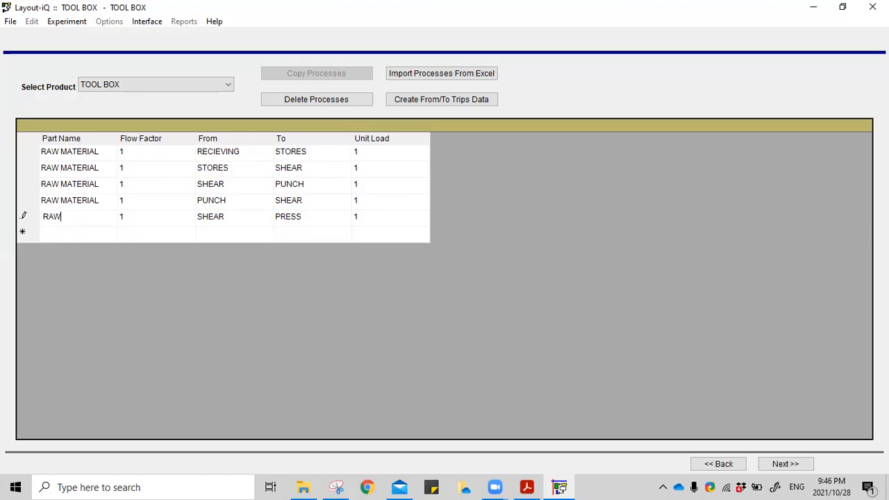
text( MATERIAL)
drag(111, 218, 42, 214)
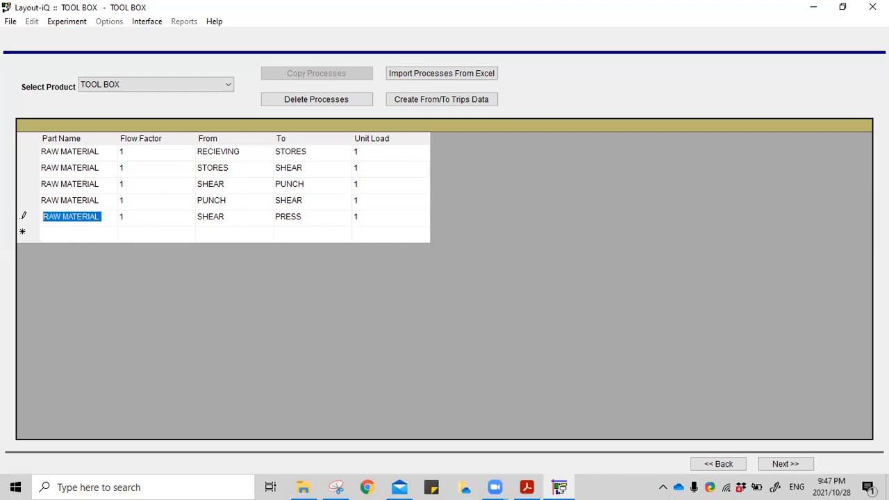
text(STEEL PLATES)
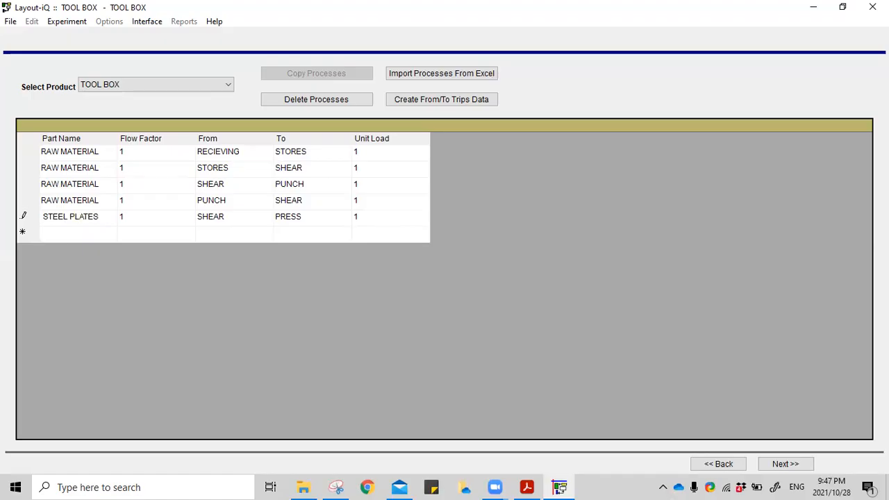
- Add a sixth process row routing STEEL PLATES from PRESS to ROLL FORM
click(60, 240)
text(STEEL PLATES)
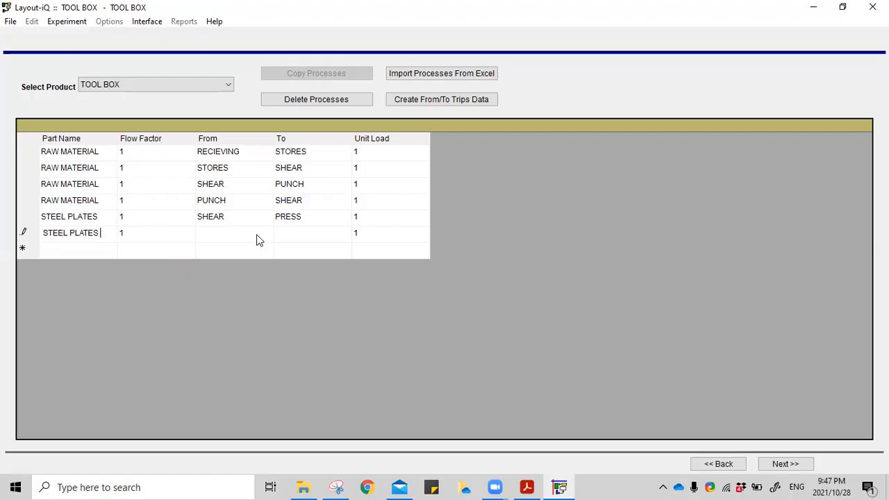
click(256, 238)
click(225, 298)
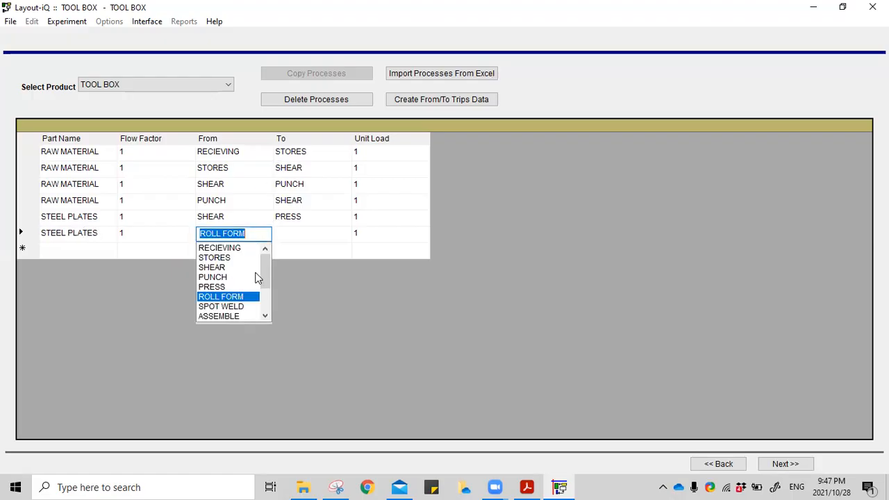
click(227, 287)
click(303, 238)
click(299, 297)
- Add a seventh process row routing STEEL PLATES from ROLL FORM to SPOT WELD
click(75, 248)
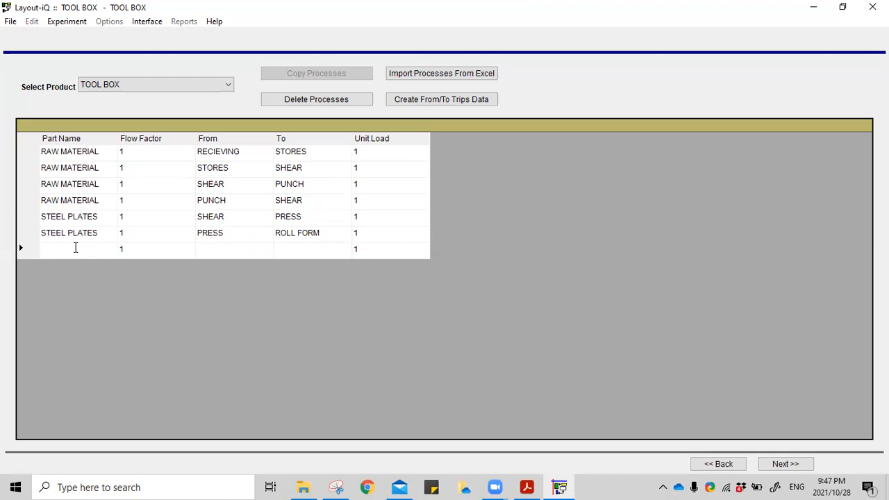
text(STEEL)
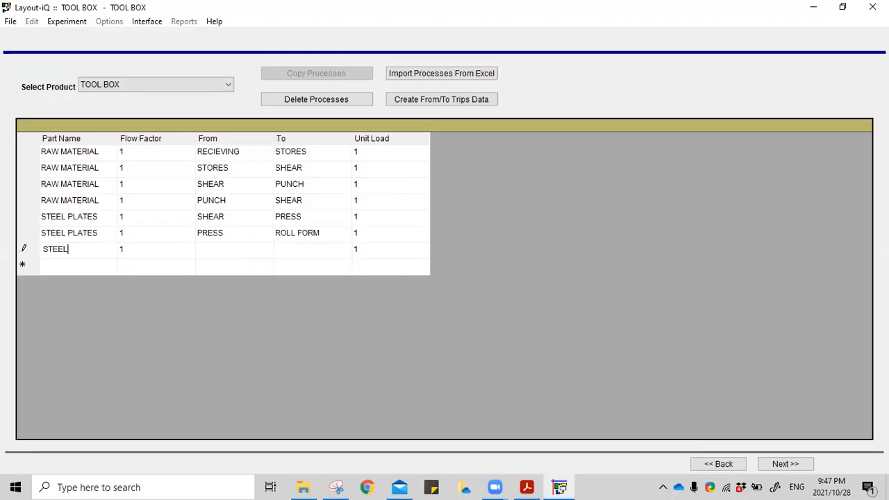
text( PLATES)
click(210, 249)
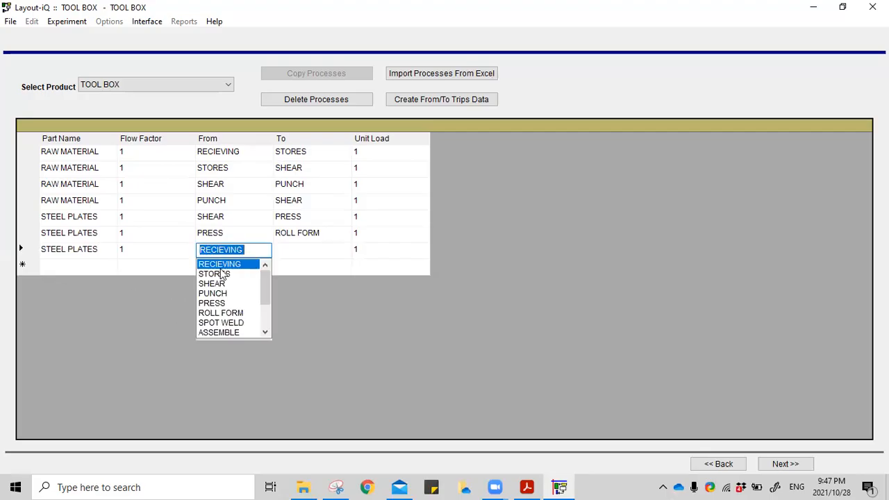
click(224, 313)
click(288, 250)
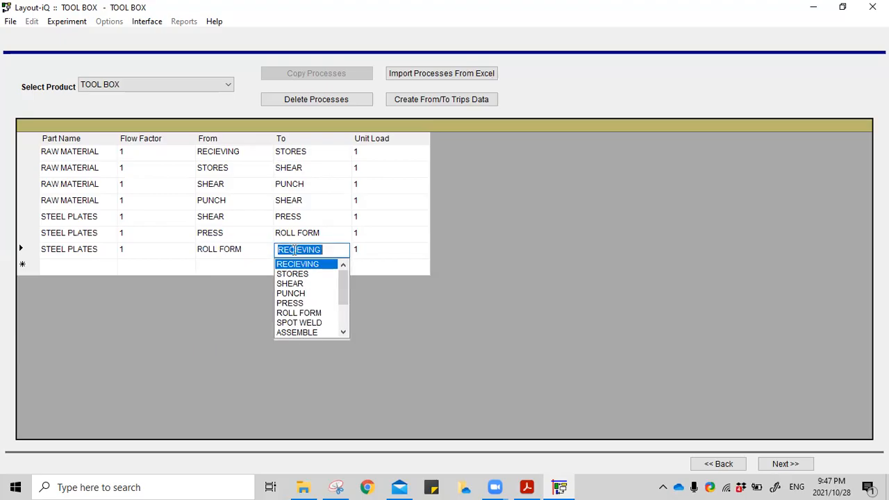
click(306, 324)
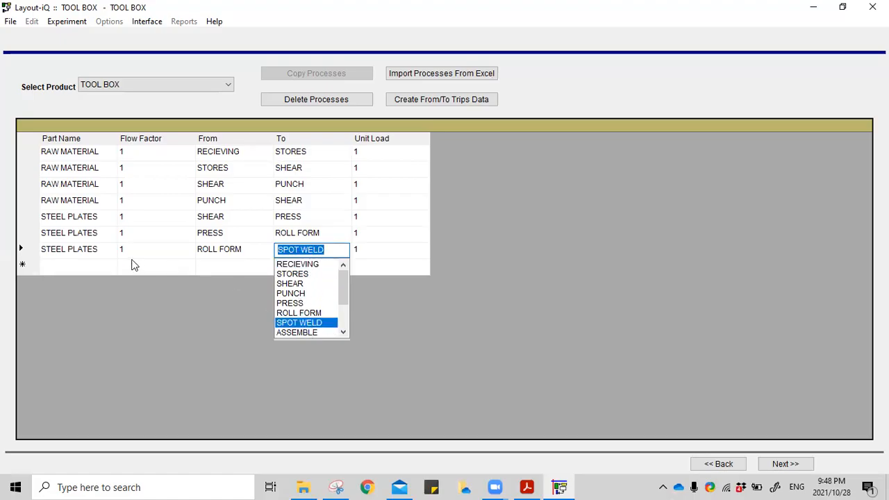
- Add an eighth process row from SPOT WELD to ASSEMBLE with the part name TOOL BOX
click(217, 265)
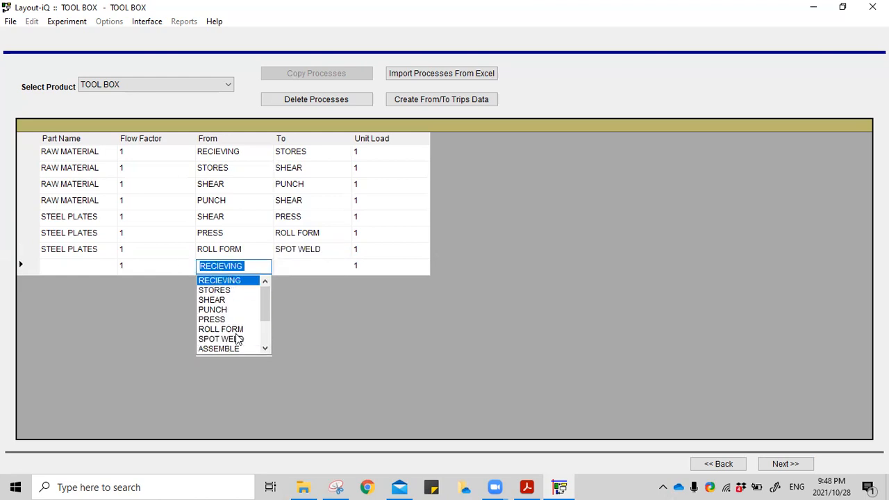
click(288, 270)
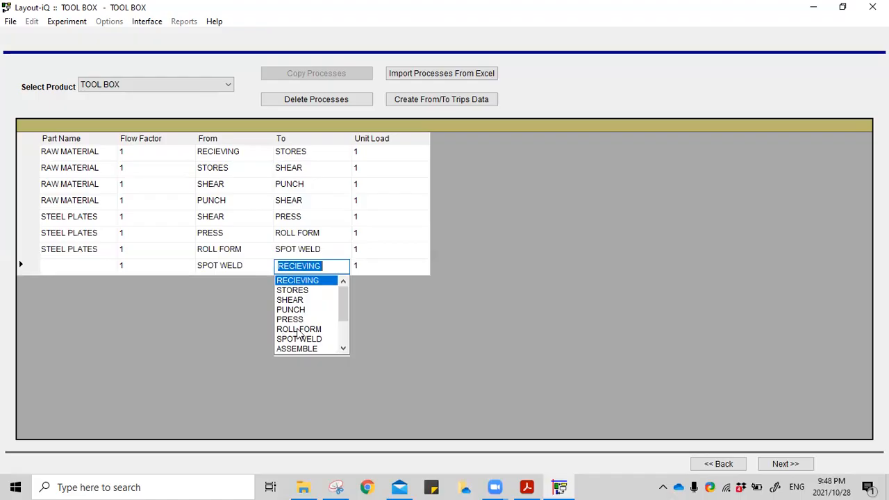
click(286, 349)
click(64, 267)
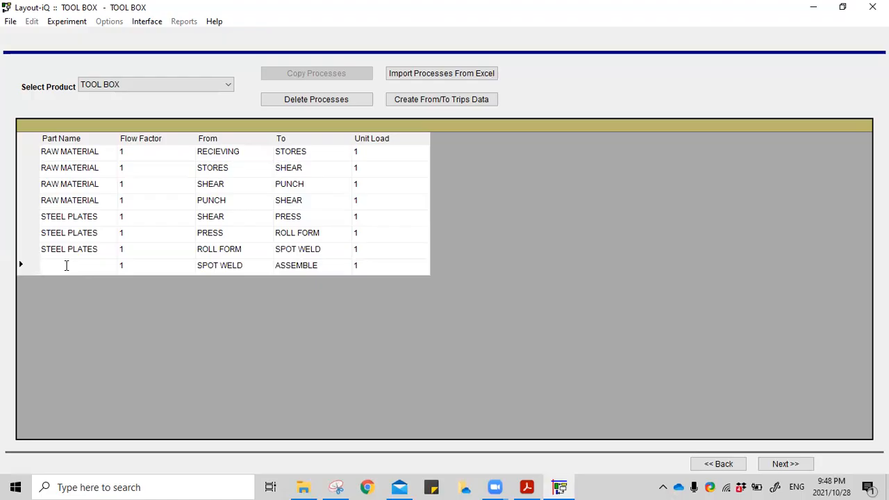
text(T)
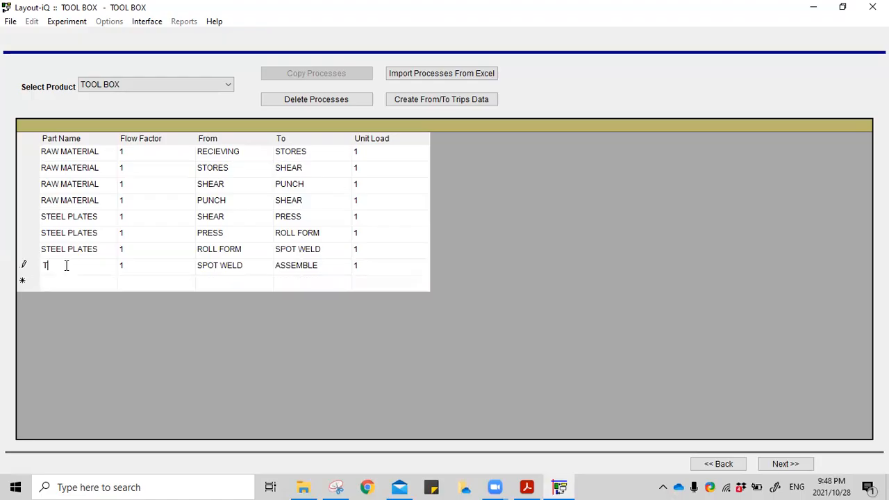
text(OOL BOX)
- Change the eighth process row's part name to STEEL PLATE
click(224, 280)
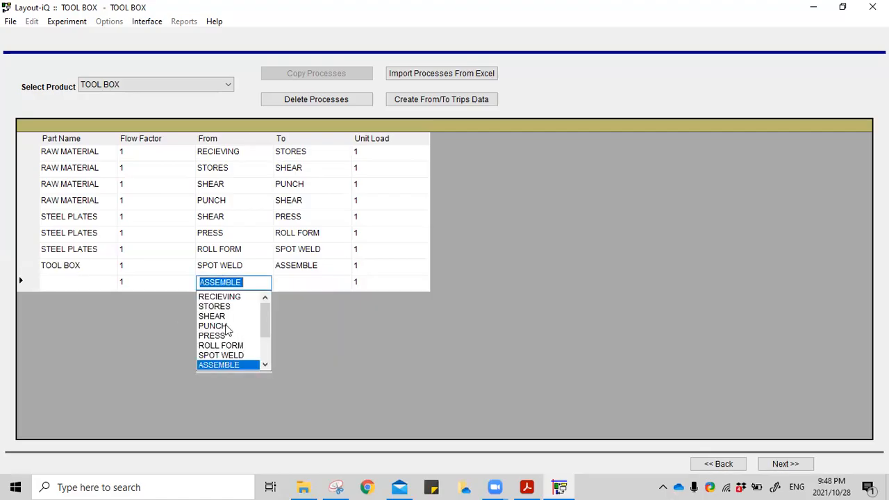
click(224, 366)
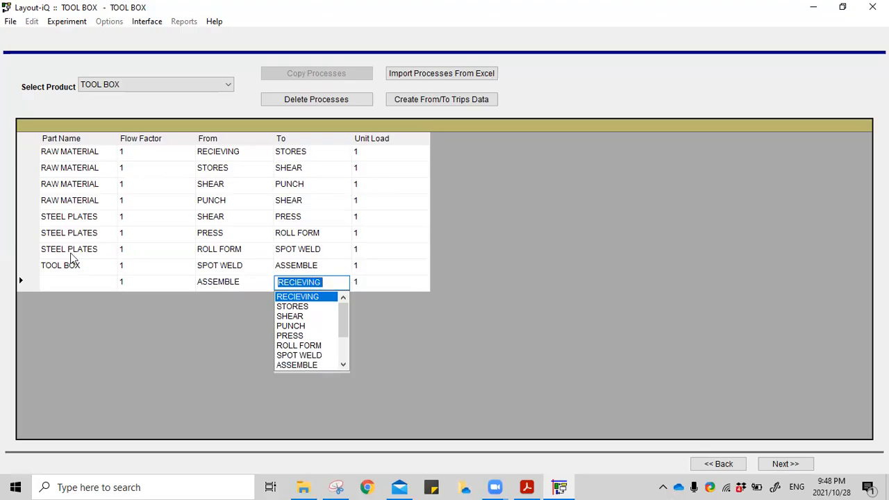
click(86, 265)
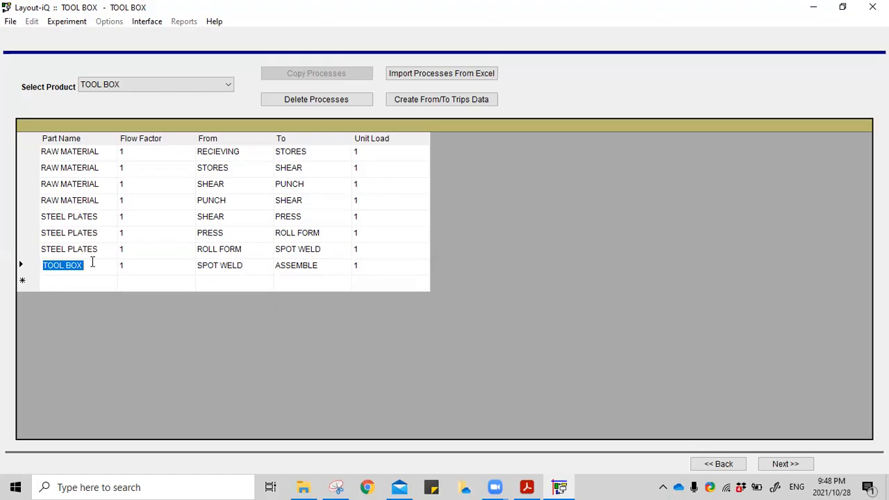
text(STEEL O)
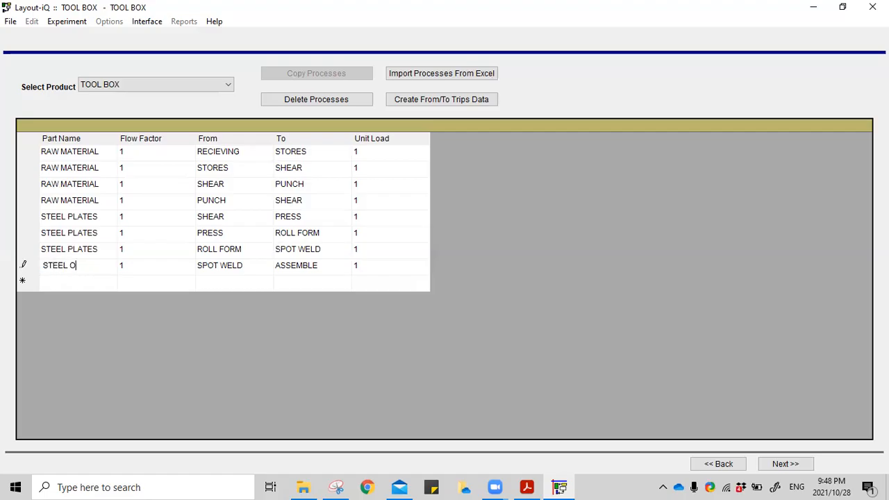
key(BackSpace)
text(PLATE)
- Add a ninth process row with the part name STEEL PLATE
click(82, 275)
click(75, 282)
text(P)
key(BackSpace)
text(STEEL )
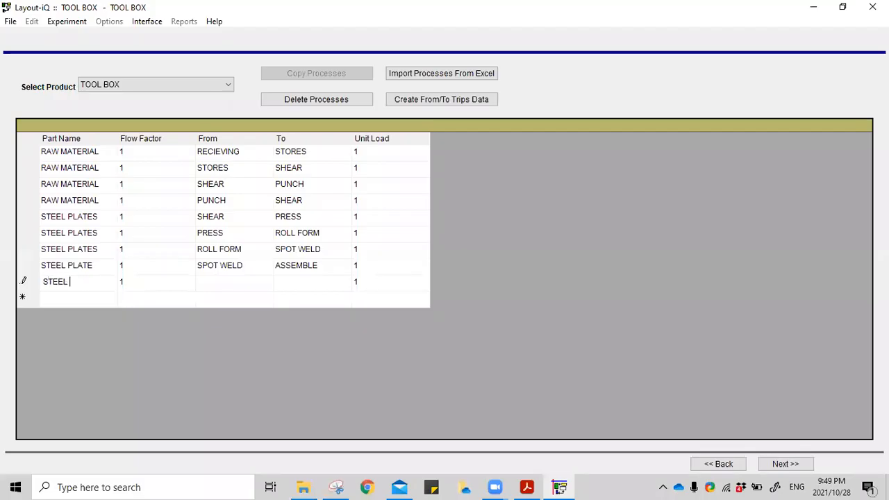
text(PLATE)
- Set the eighth row's From location to ASSEMBLE and the ninth row's To location to PAINT
click(233, 268)
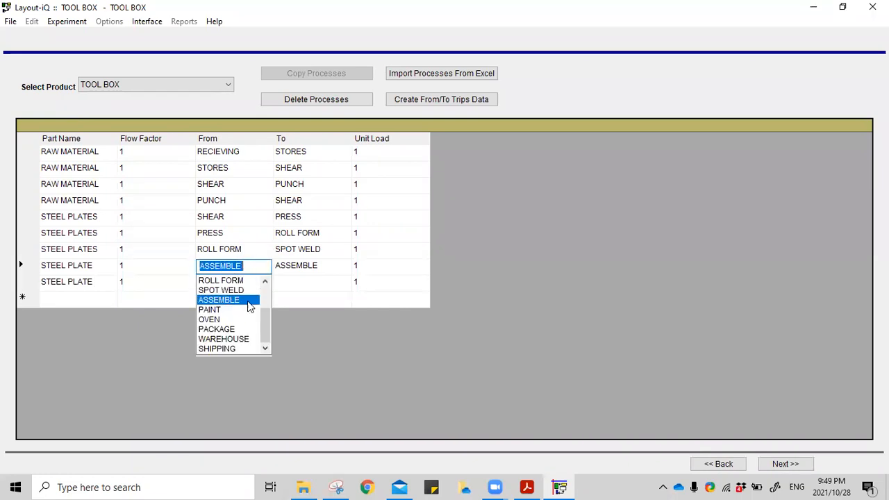
click(301, 284)
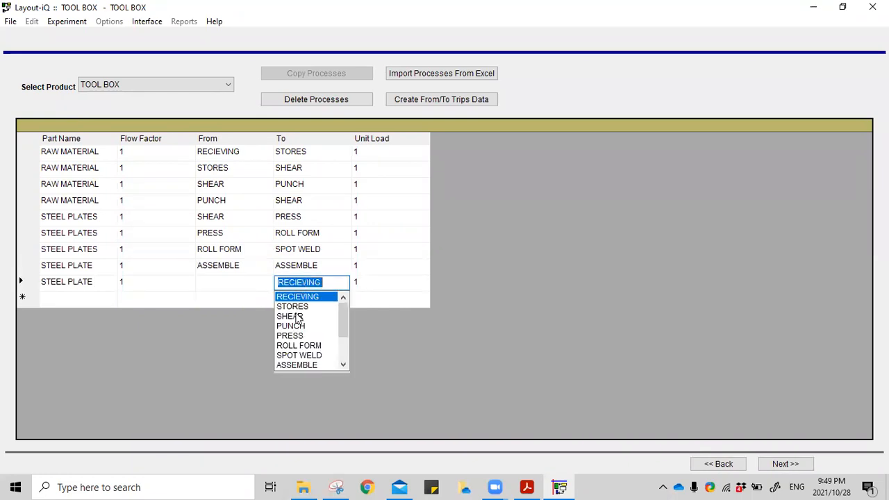
scroll(306, 358, down, 2)
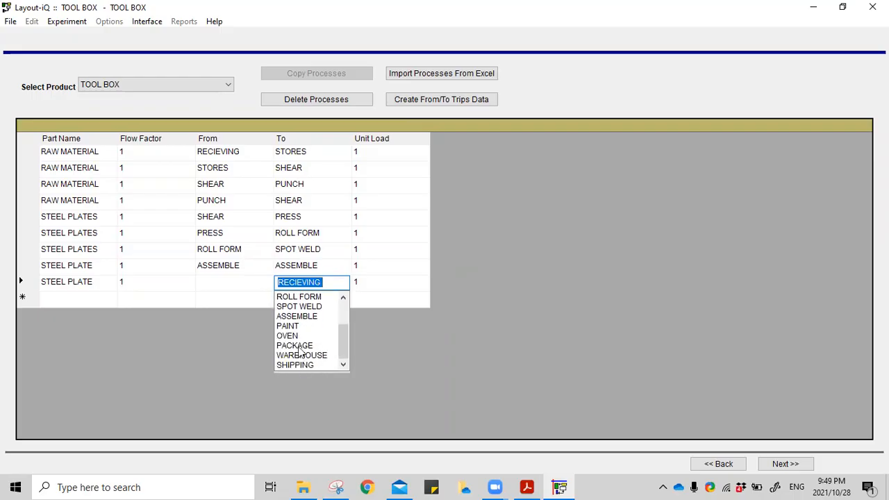
click(289, 326)
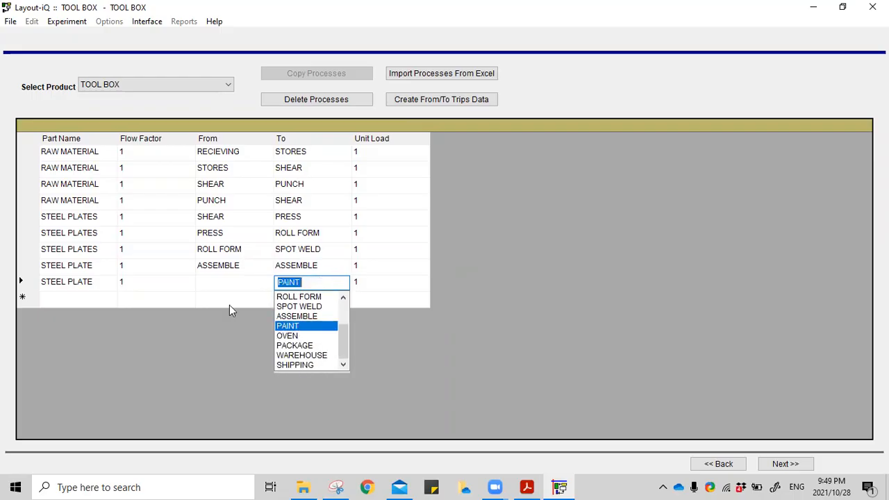
click(198, 281)
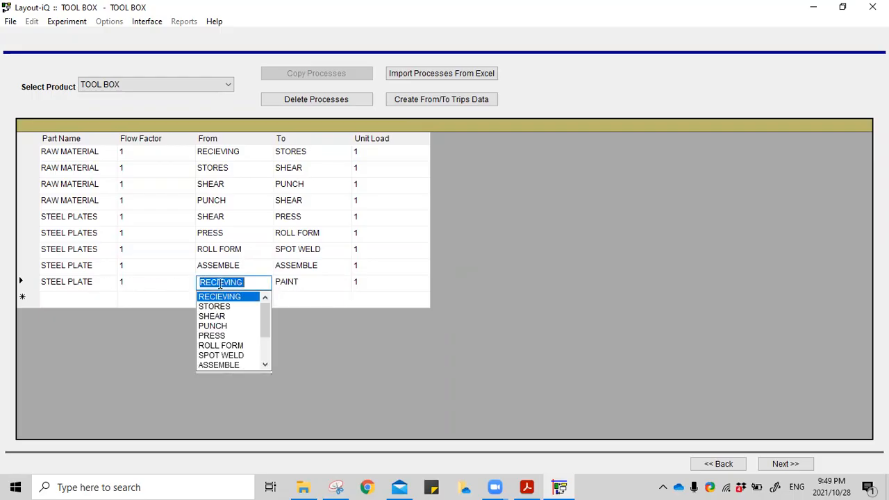
click(273, 296)
- Set the eighth process row's To location to PAINT
click(239, 265)
click(289, 264)
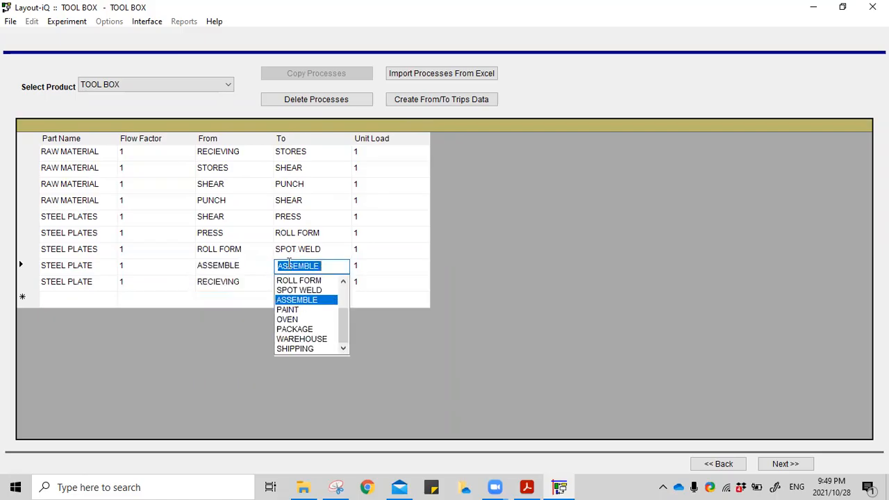
click(277, 312)
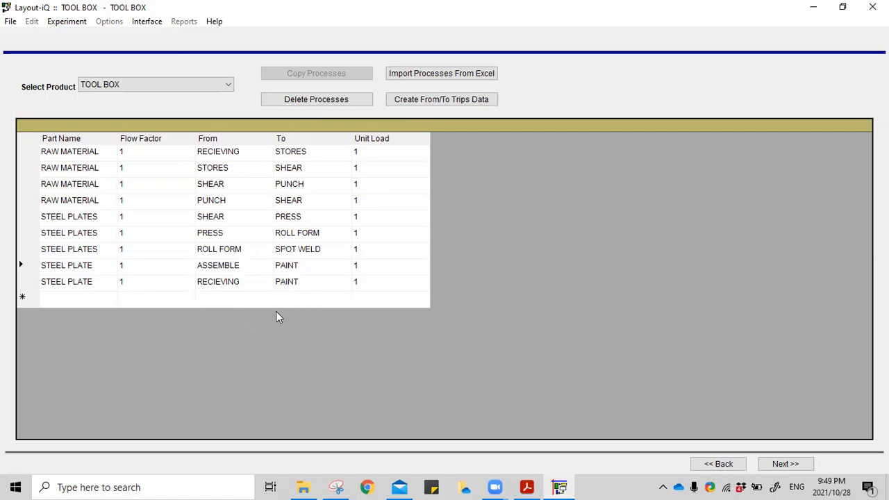
- Route the ninth process row's STEEL PLATE from PAINT to OVEN
click(240, 282)
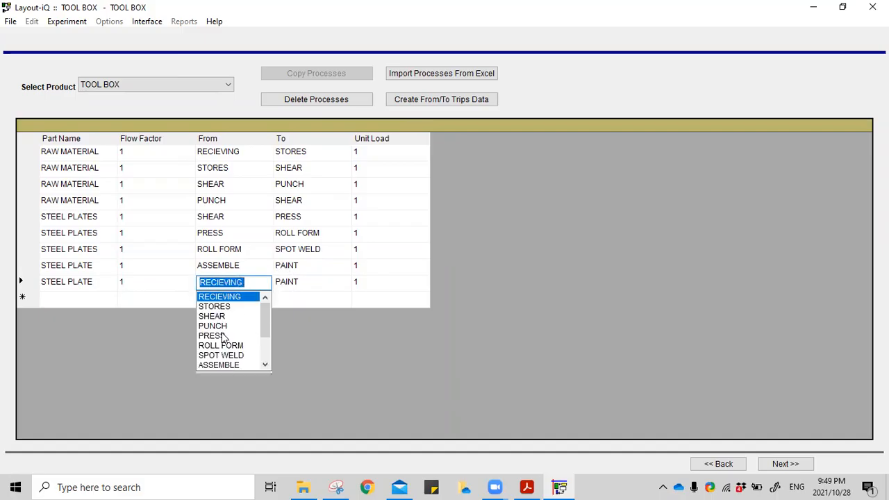
scroll(226, 339, down, 2)
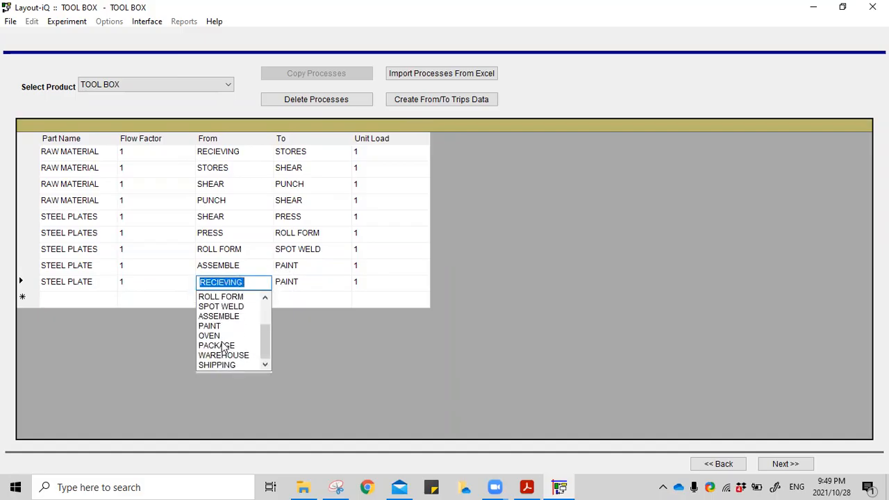
click(298, 282)
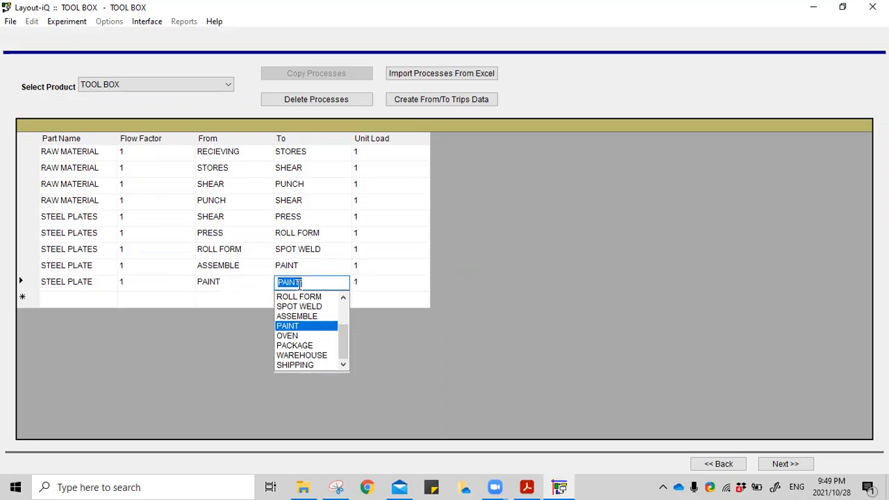
click(294, 337)
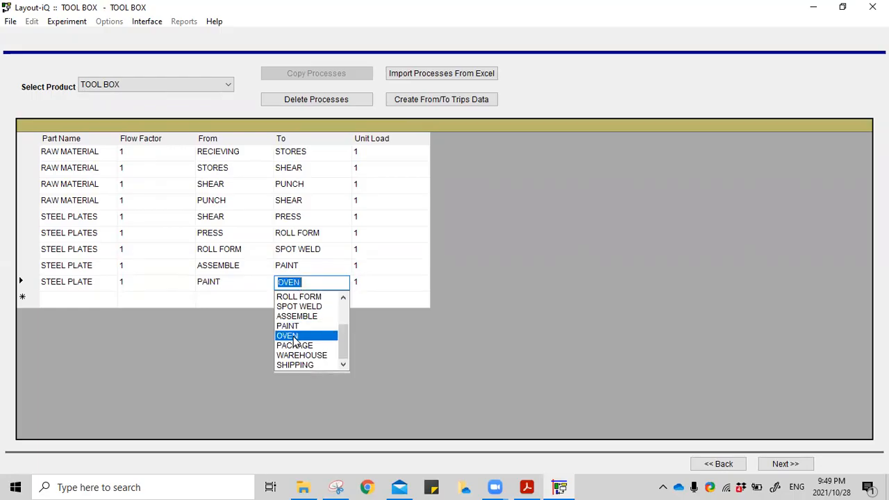
click(254, 326)
click(236, 299)
click(88, 298)
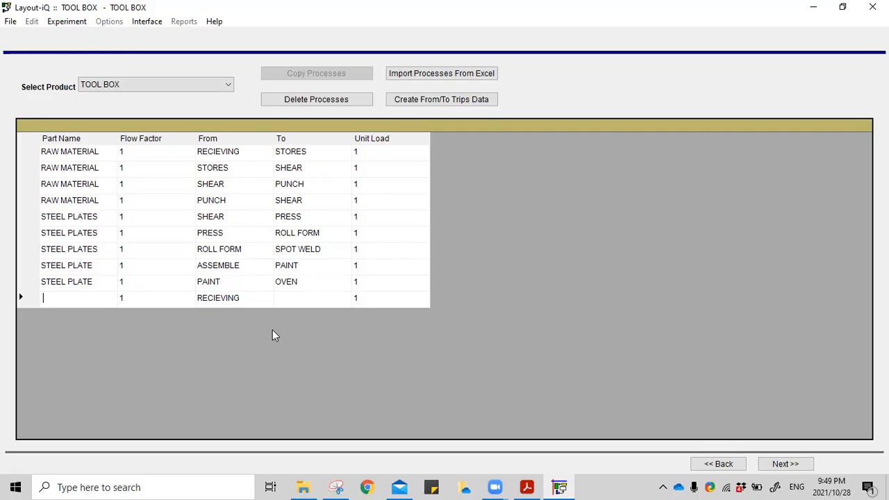
click(234, 300)
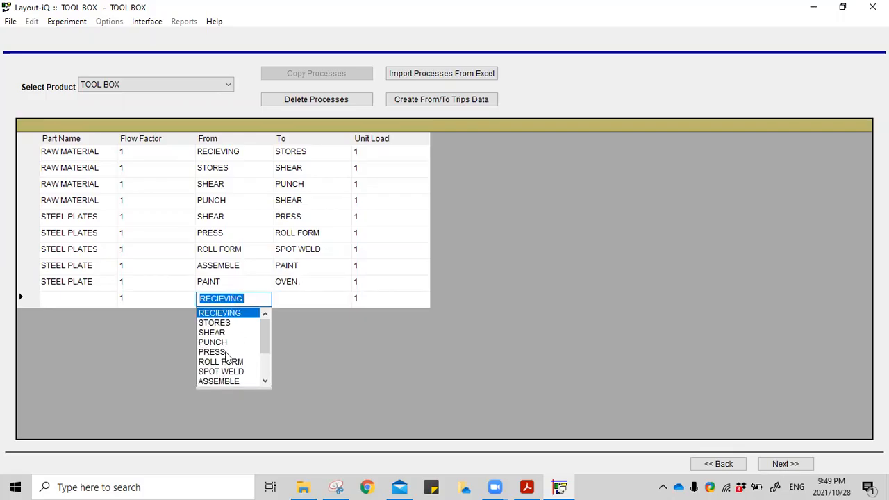
scroll(216, 375, down, 2)
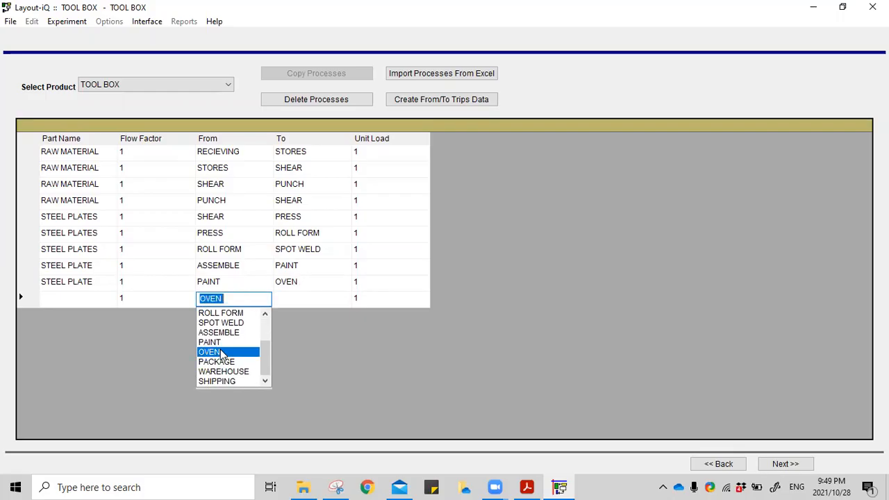
click(281, 298)
scroll(295, 343, down, 2)
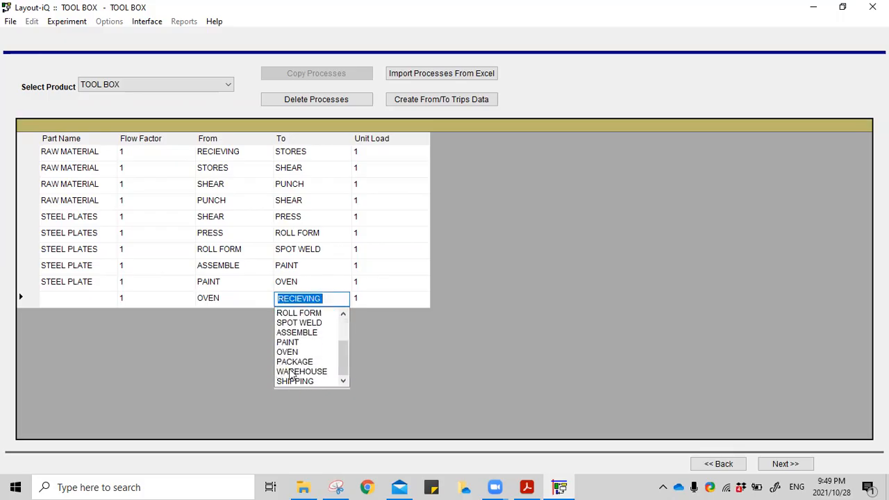
click(294, 352)
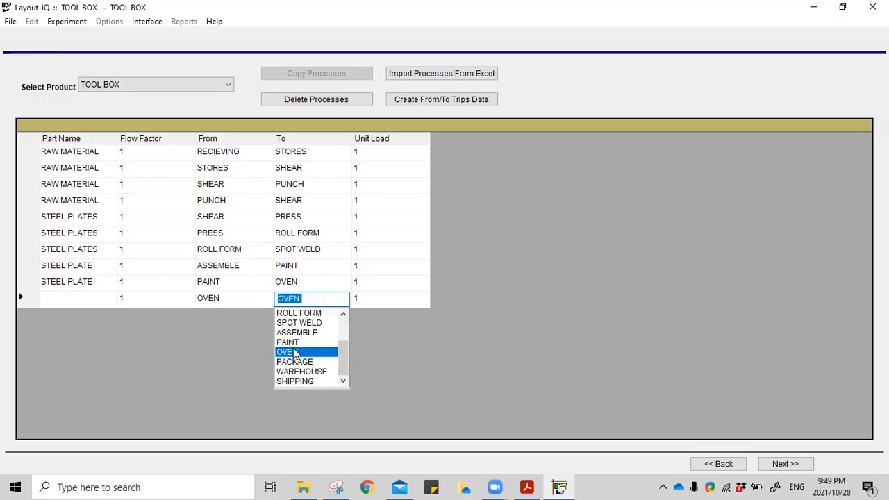
click(299, 343)
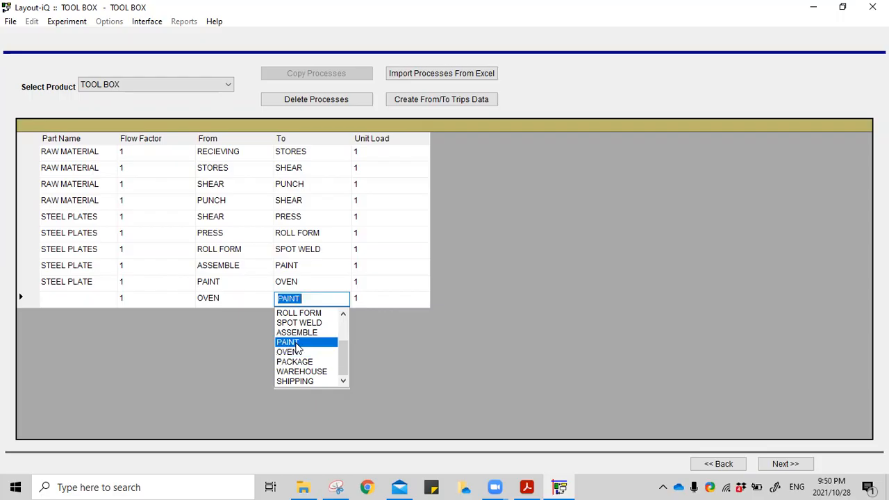
click(56, 285)
- Add a tenth process row from OVEN to PACKAGE with the part name PACKAGE
click(61, 297)
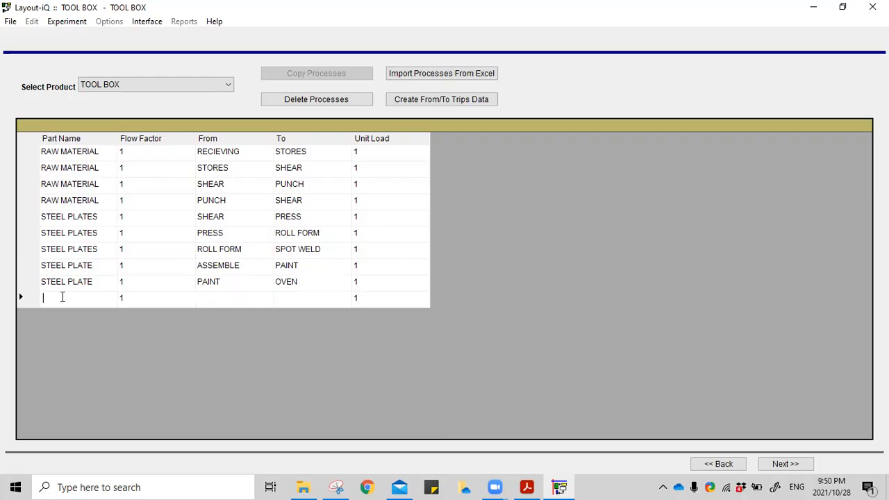
text(PAC)
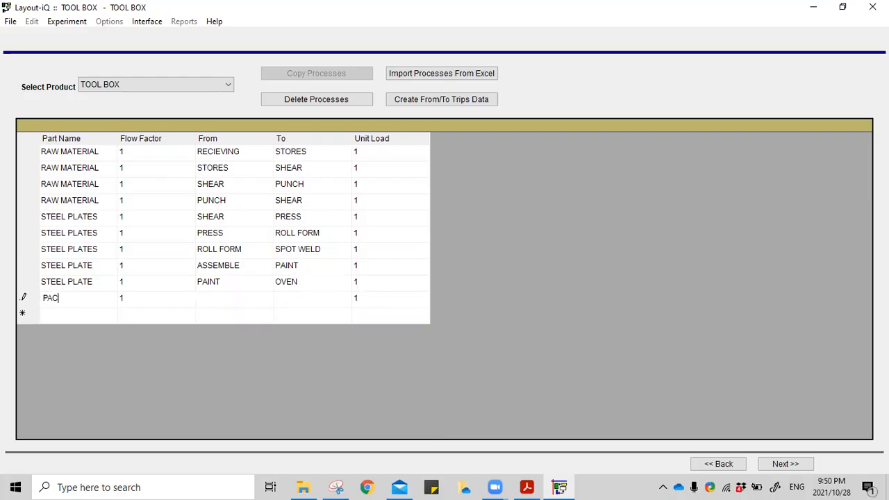
text(KAGE)
click(200, 299)
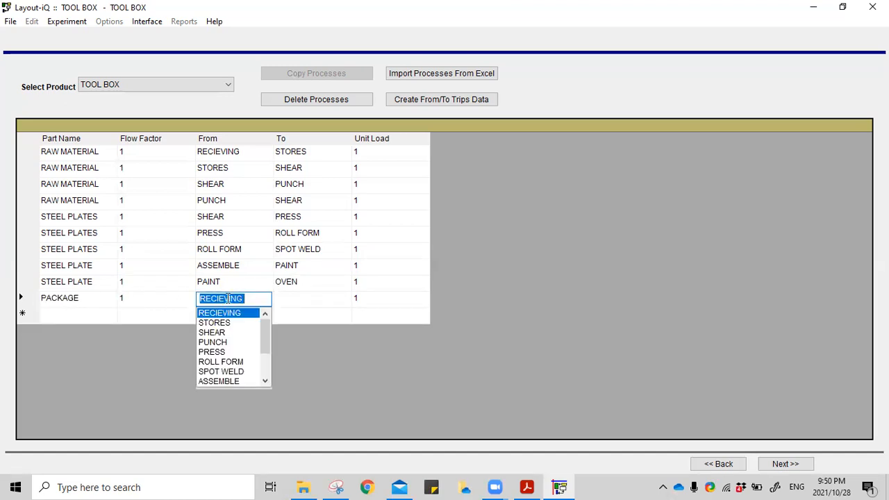
scroll(225, 358, down, 2)
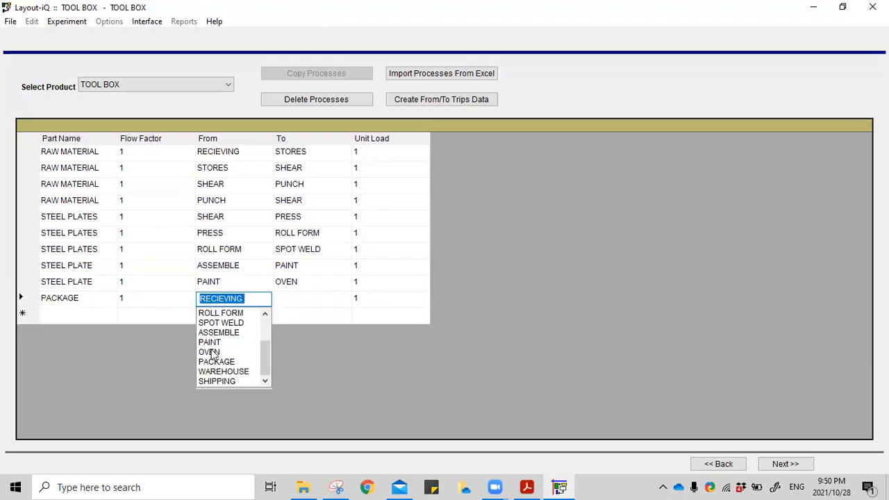
click(211, 352)
click(283, 299)
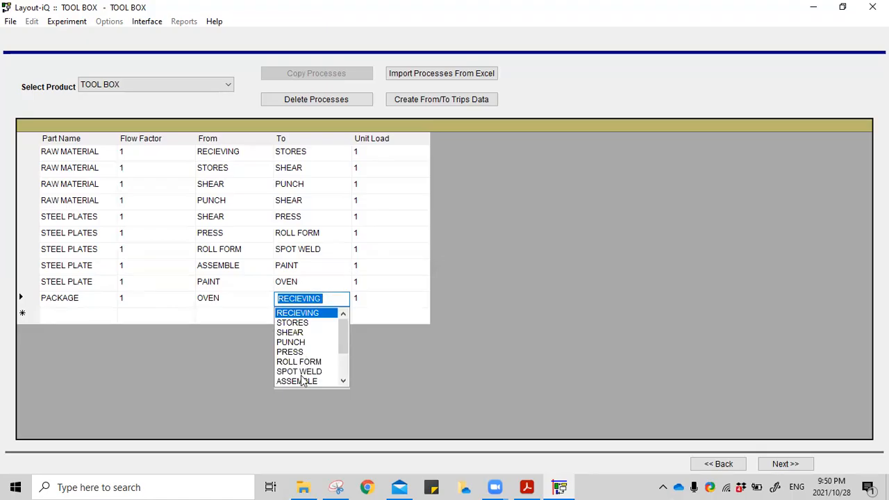
scroll(303, 379, down, 1)
scroll(303, 379, down, 1)
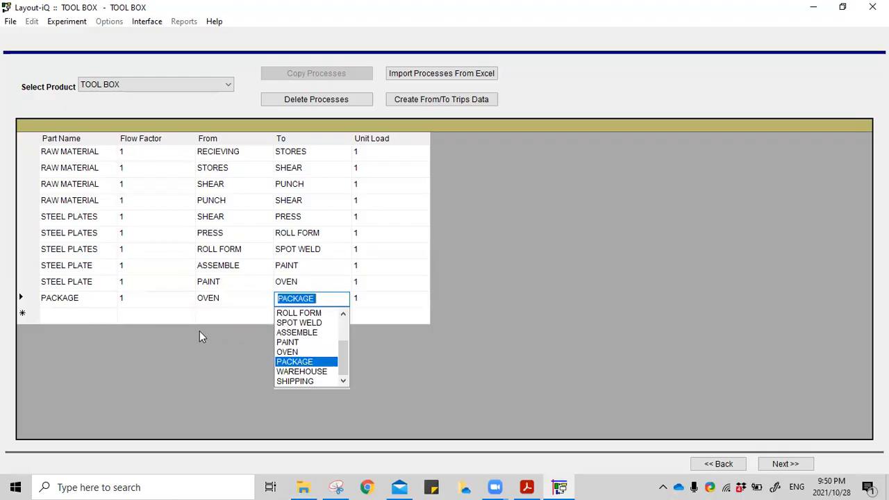
- Try to add an eleventh process row from PACKAGE to WAREHOUSE without a part name
click(219, 314)
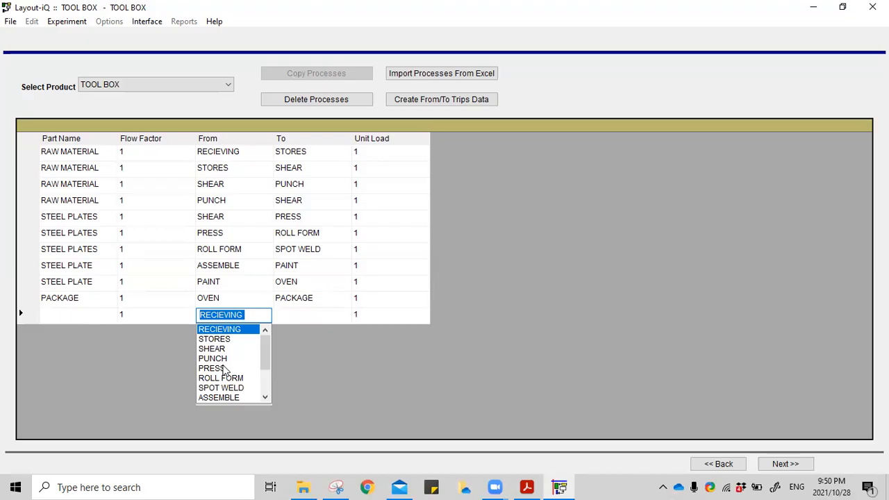
scroll(229, 392, down, 2)
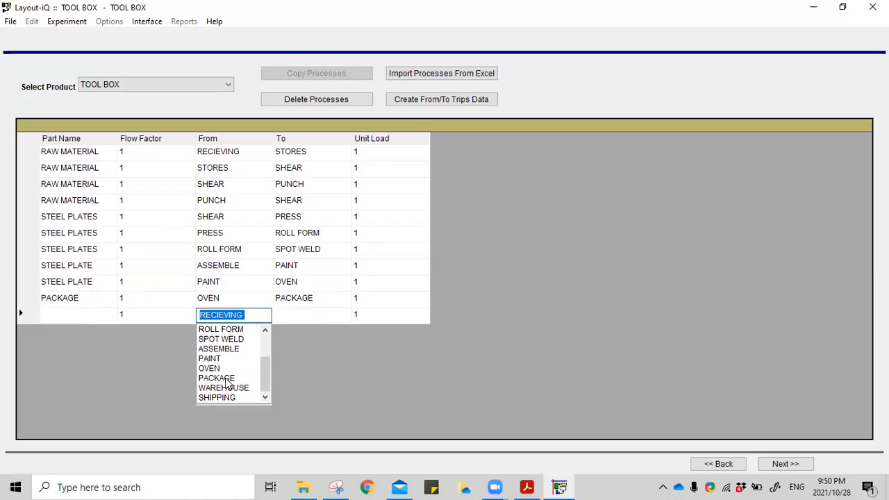
click(280, 315)
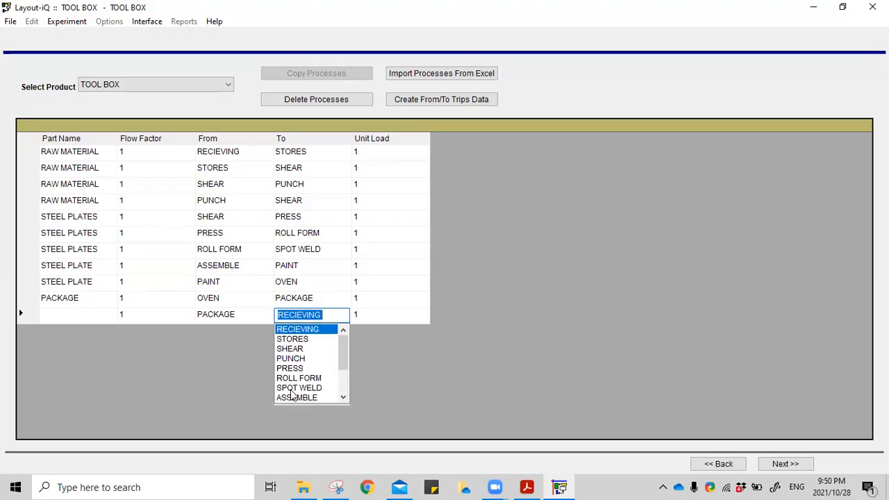
scroll(290, 409, down, 1)
scroll(290, 410, down, 1)
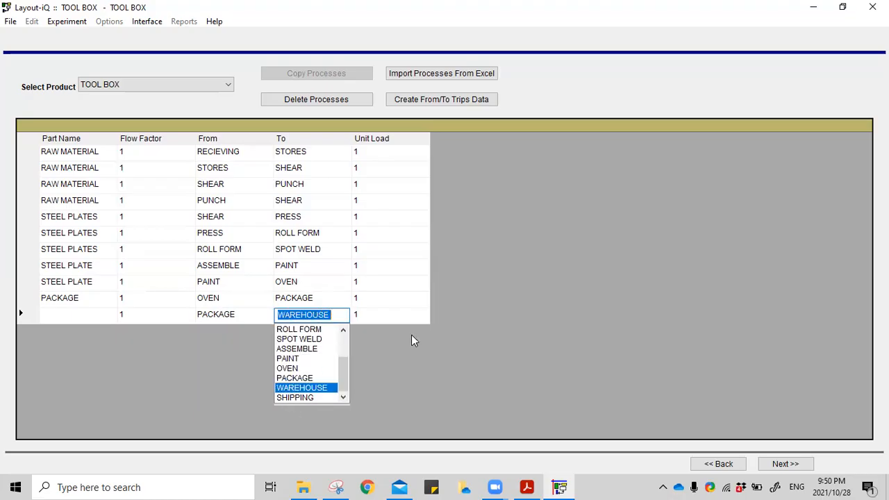
click(80, 316)
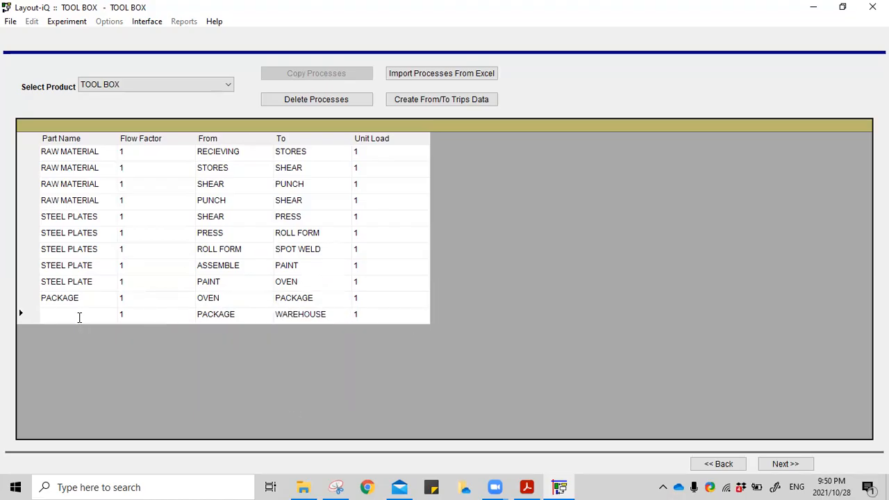
- Change the tenth process row's part name to TOOL BOOX
click(95, 286)
click(91, 300)
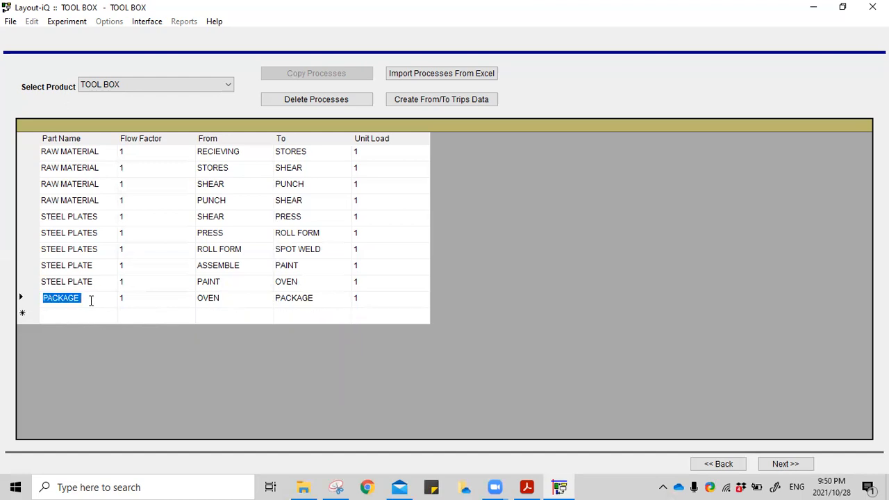
text(T)
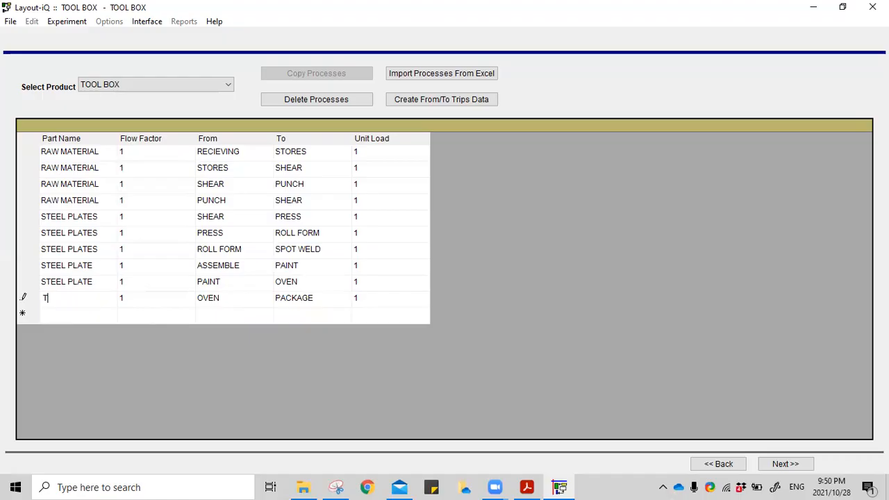
text(OOL)
key(BackSpace)
key(BackSpace)
text(L BOOX)
- Add an eleventh process row for the part TOOL BOX, routed from PACKAGE to WAREHOUSE
click(97, 314)
text(TOOL)
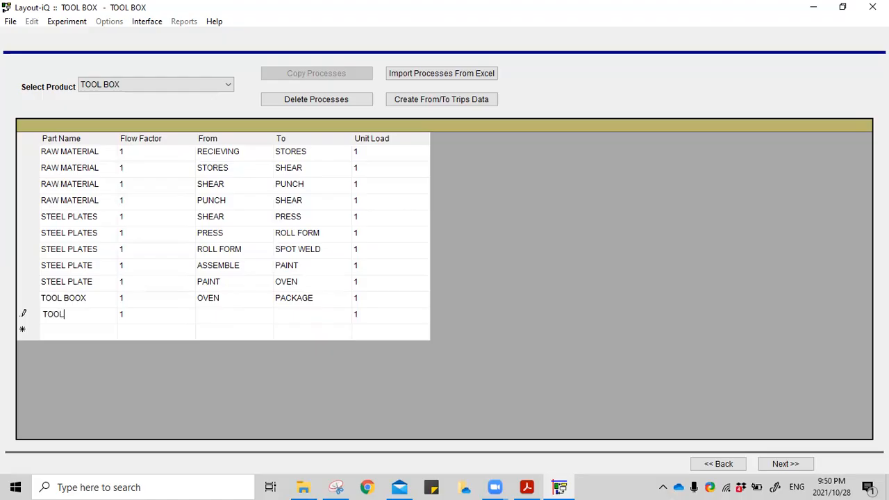
text( BOX)
click(260, 314)
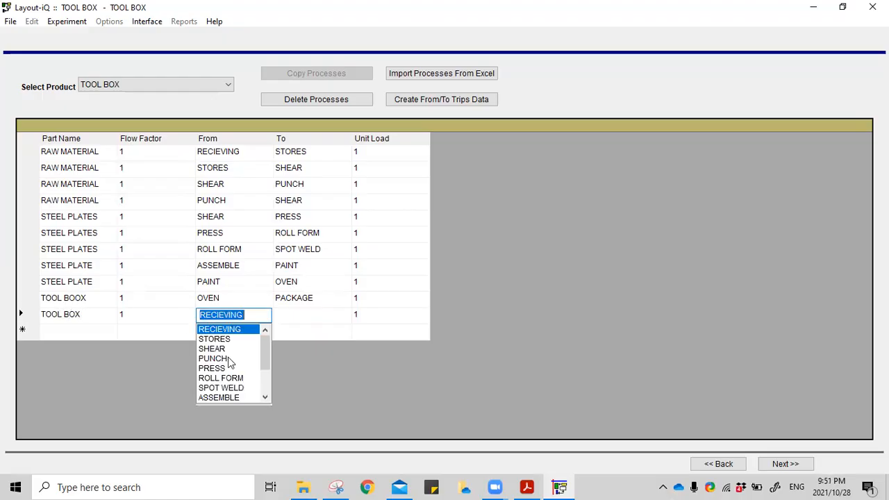
scroll(232, 358, down, 2)
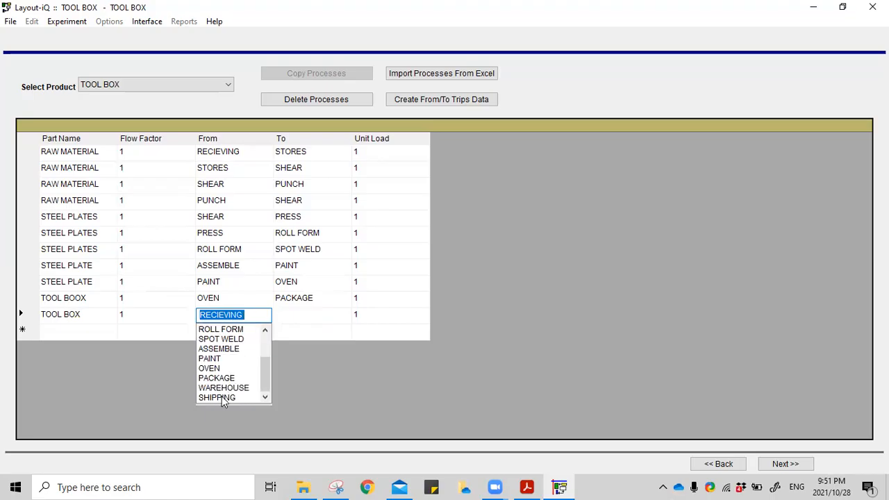
click(309, 314)
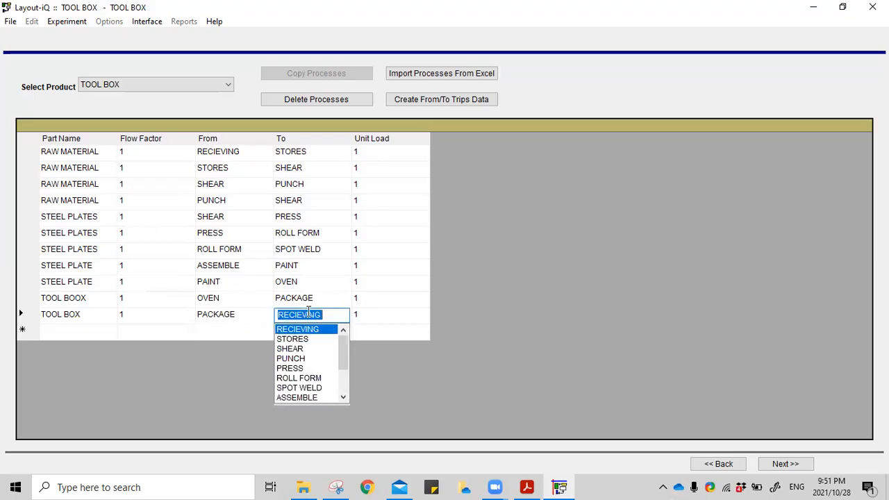
scroll(299, 385, down, 2)
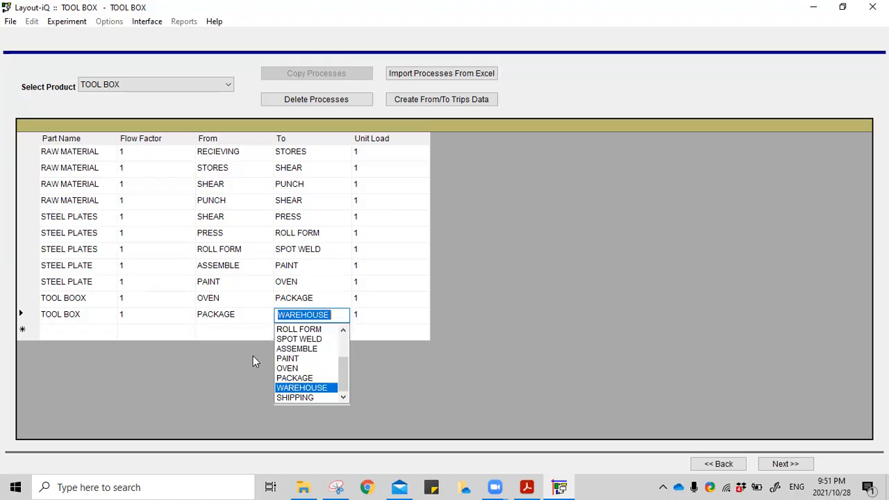
click(205, 368)
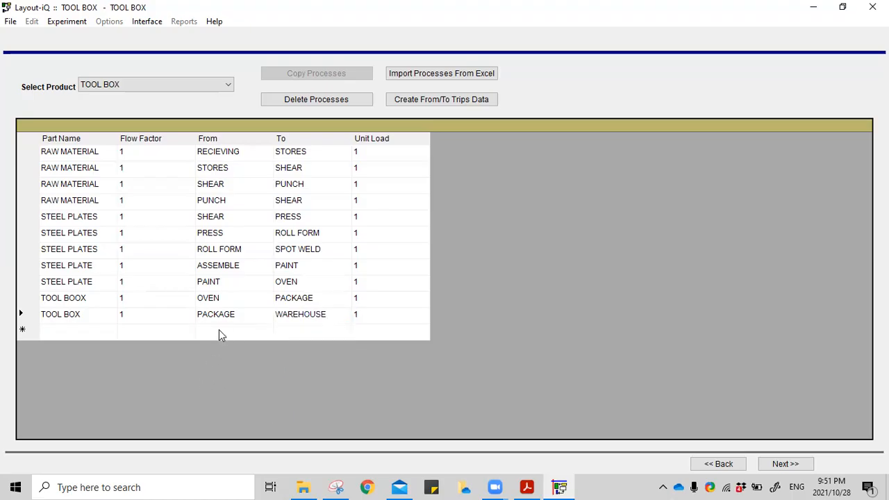
- Add a twelfth process row routed from WAREHOUSE to SHIPPING
click(218, 331)
scroll(222, 388, down, 2)
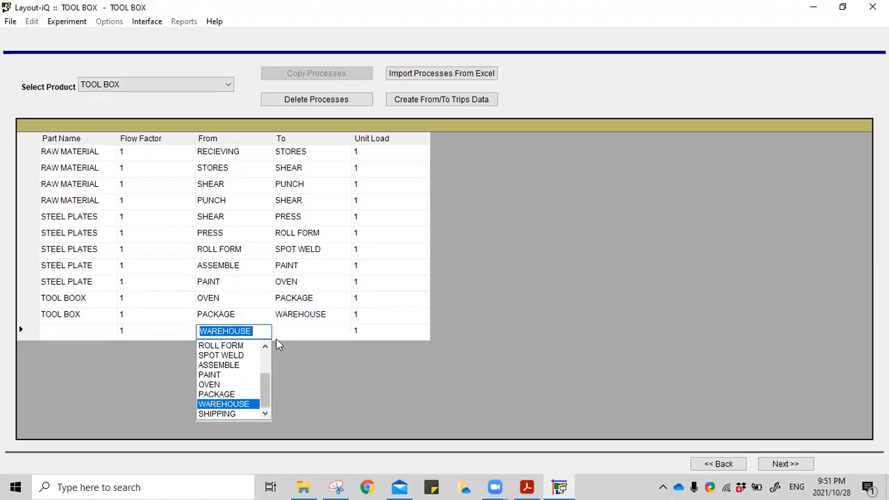
click(295, 331)
scroll(305, 413, down, 2)
click(305, 404)
click(77, 328)
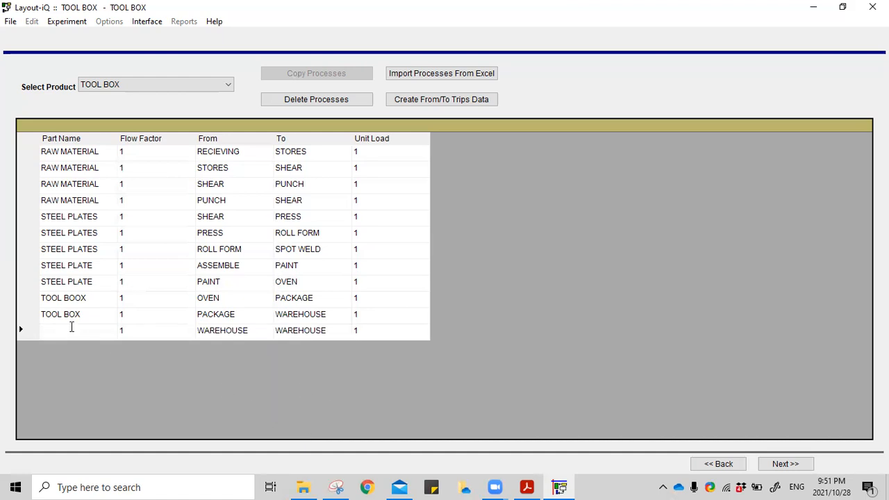
click(299, 331)
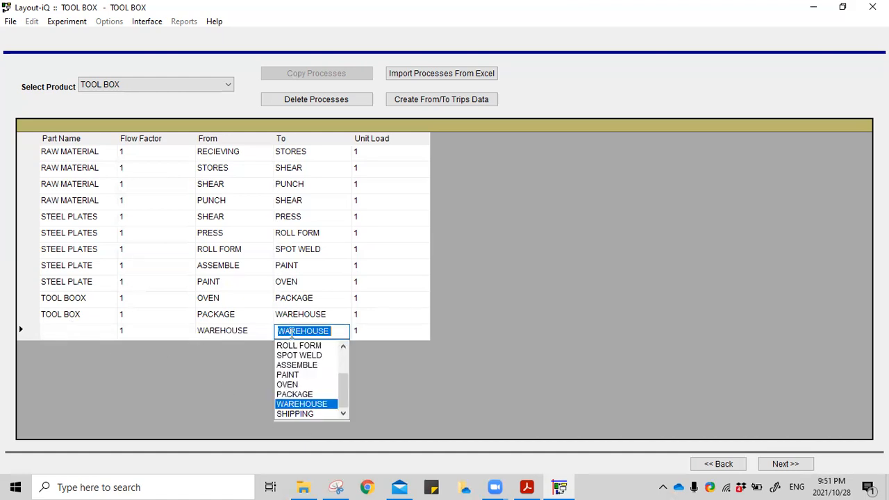
click(295, 413)
- Enter PACKAGED PROD as the part name of the WAREHOUSE to SHIPPING row
click(70, 328)
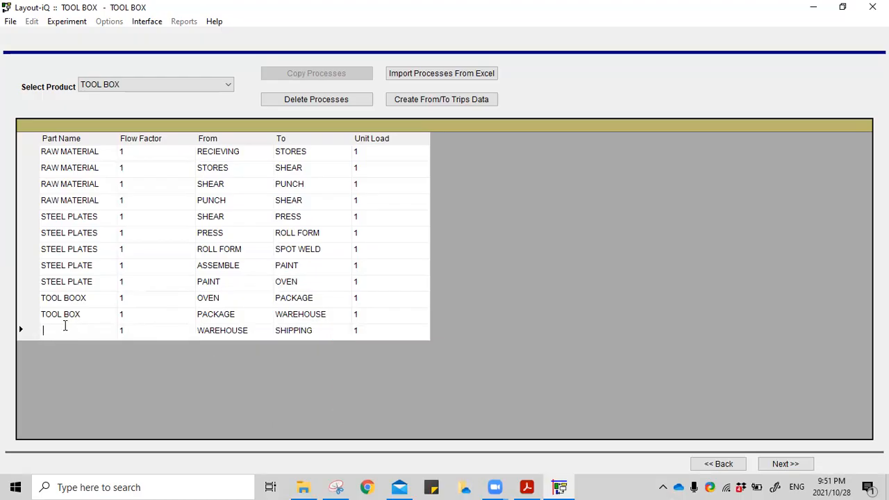
text(COMPL)
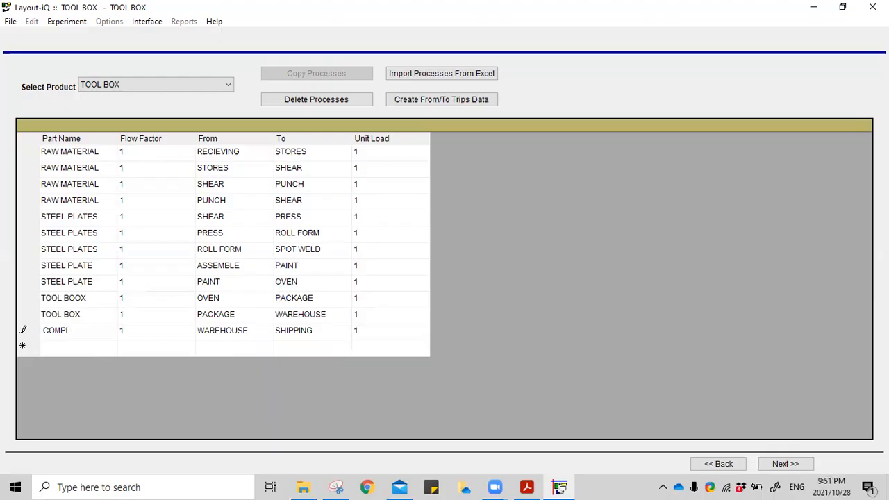
text(ET)
key(BackSpace)
key(BackSpace)
key(BackSpace)
key(BackSpace)
key(BackSpace)
key(BackSpace)
key(BackSpace)
text(PACKED)
key(BackSpace)
key(BackSpace)
key(BackSpace)
text(AGED PROD)
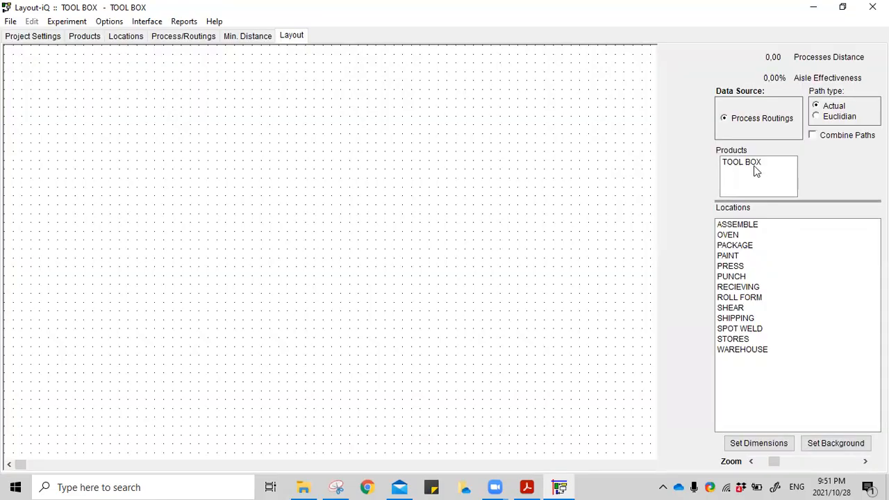
- Select the TOOL BOX product and insert the TOOL BOX image from the Pictures library as the layout's background graphic
click(753, 164)
click(836, 445)
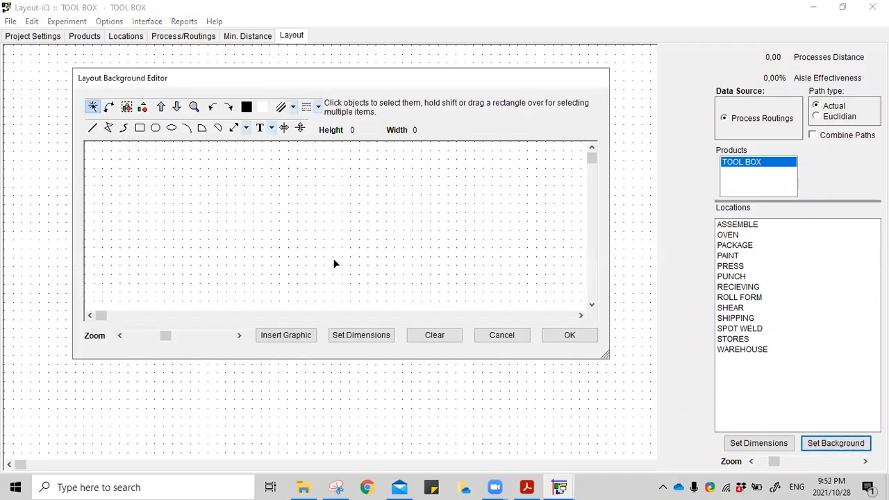
click(289, 338)
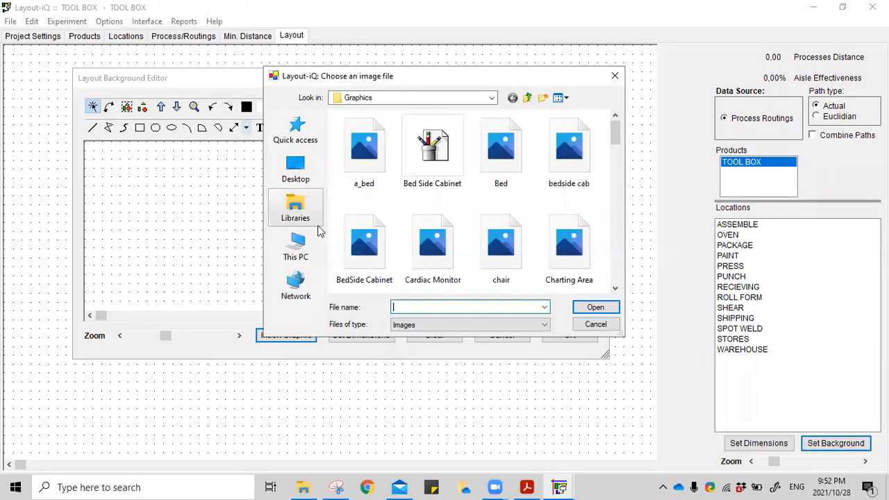
click(303, 201)
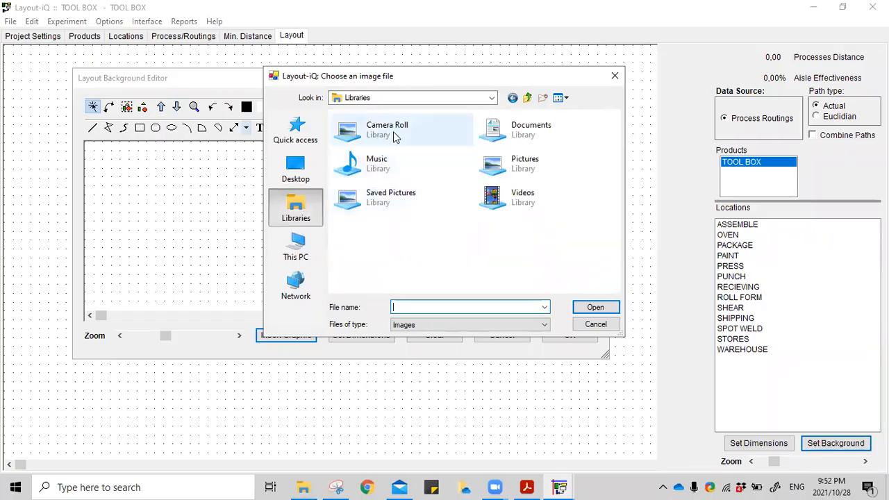
double_click(522, 161)
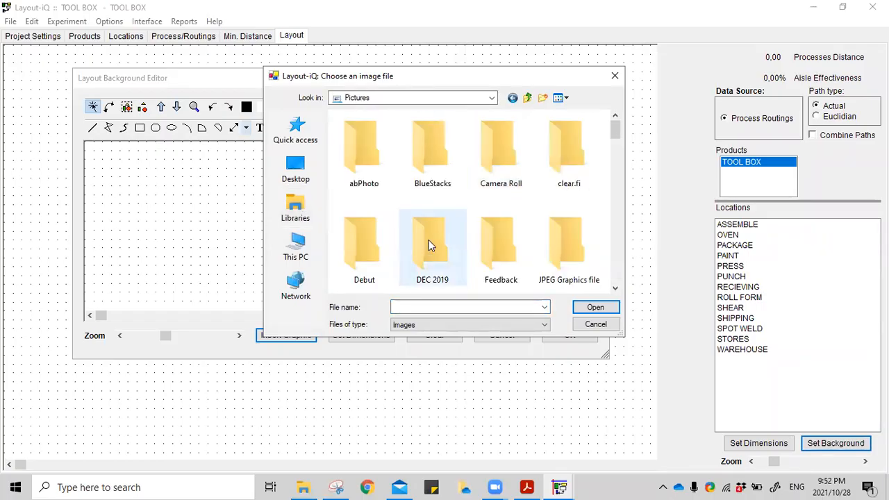
scroll(428, 240, down, 5)
scroll(405, 295, up, 5)
scroll(405, 293, down, 2)
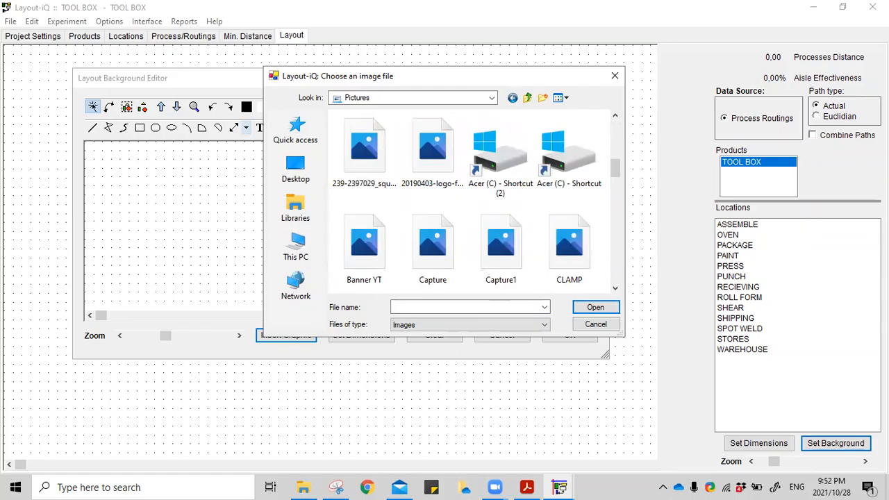
drag(623, 335, 888, 499)
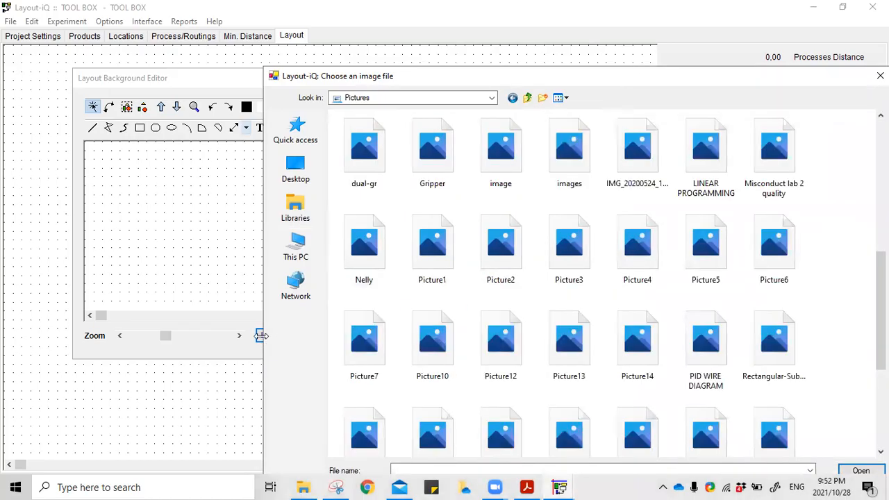
drag(264, 291, 12, 292)
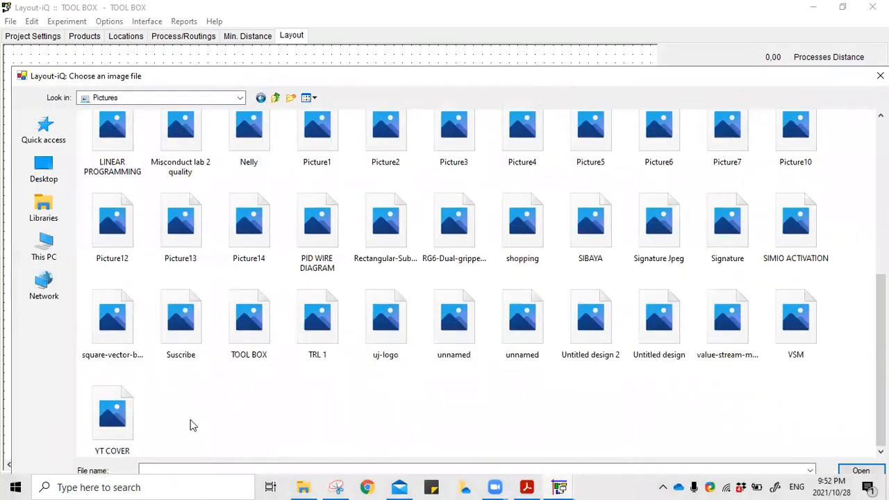
click(241, 334)
click(861, 470)
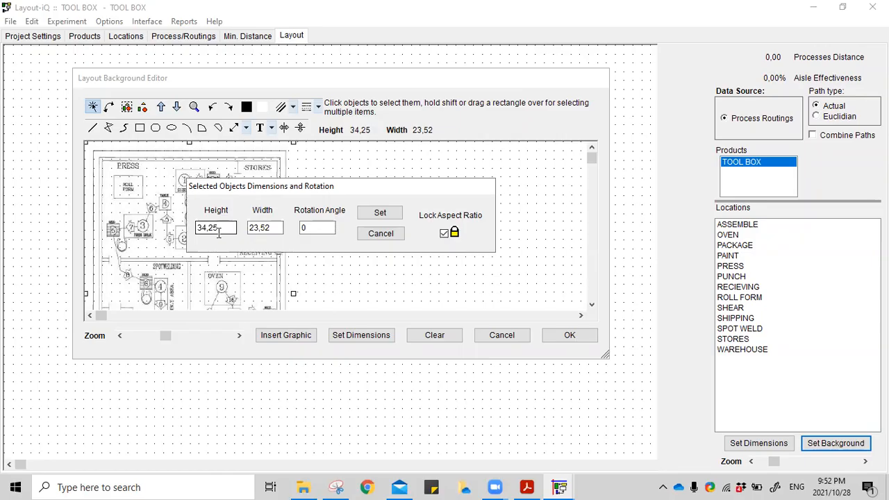
- Set the background graphic's height to 40,1 with the aspect ratio locked, and apply the background to the layout
drag(225, 229, 181, 225)
text(40,1)
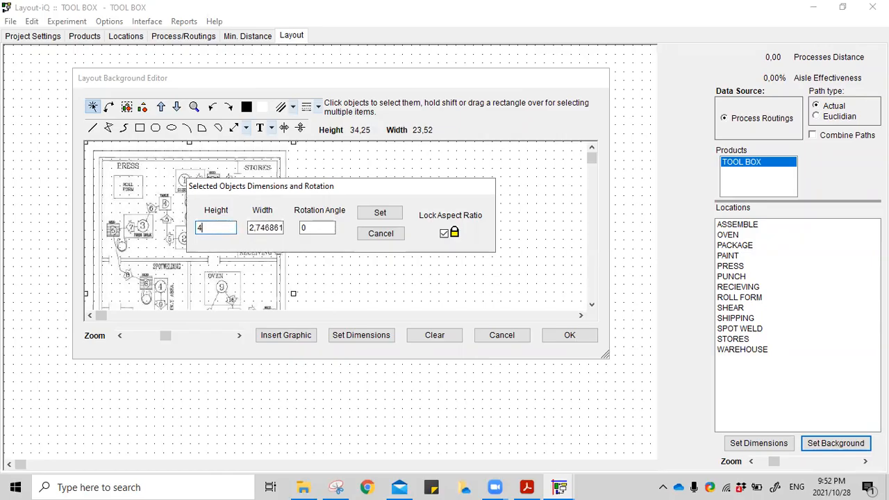
key(Return)
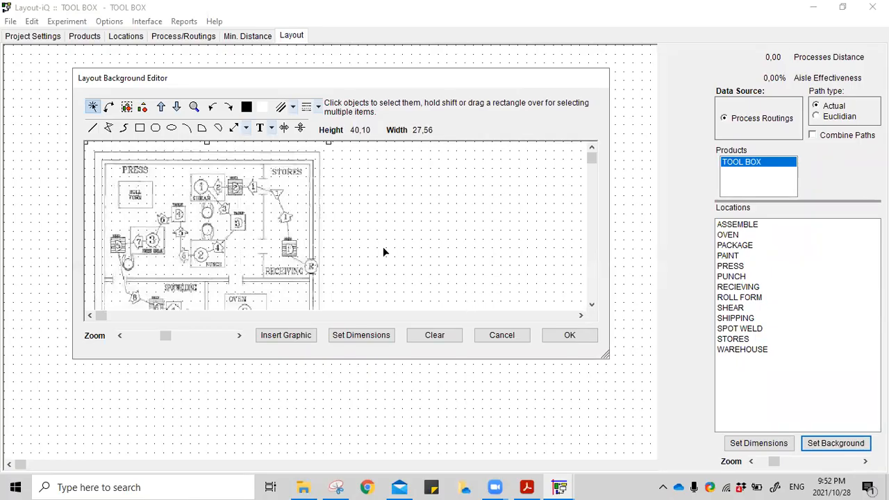
click(567, 335)
drag(287, 248, 635, 285)
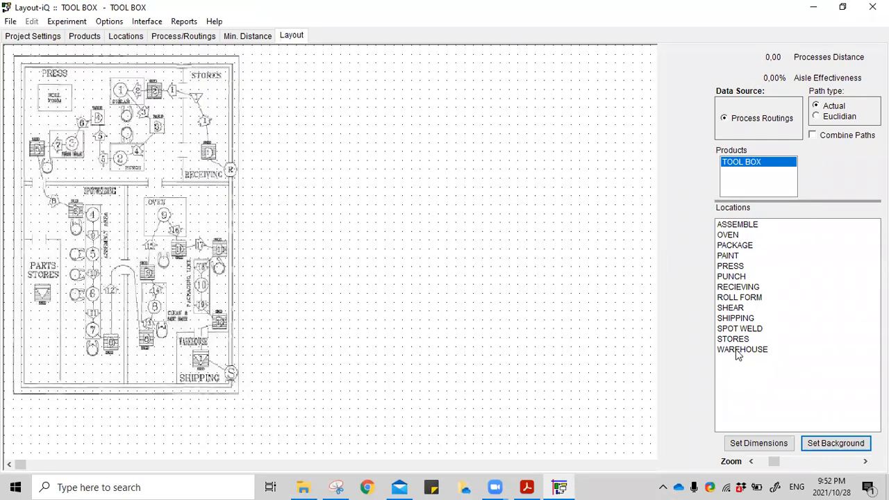
- Place the RECIEVING location on the layout, over the RECEIVING area of the background plan
click(737, 288)
click(209, 172)
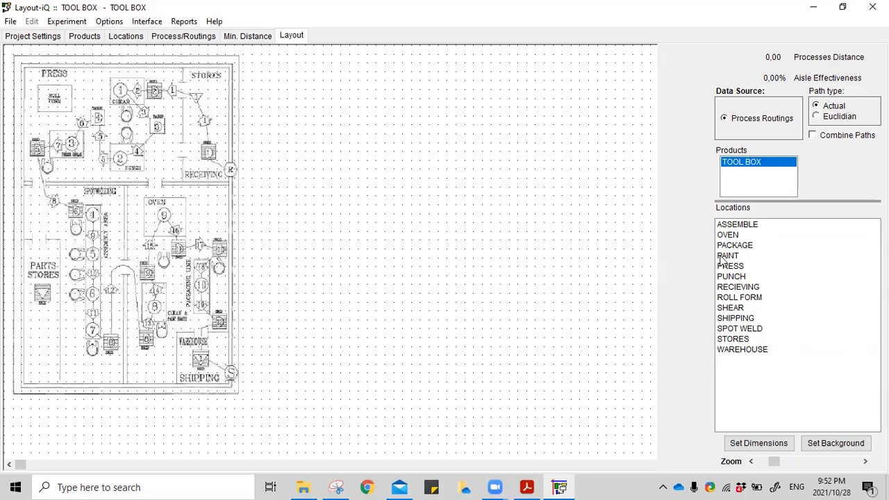
click(742, 289)
click(213, 166)
click(738, 287)
click(377, 259)
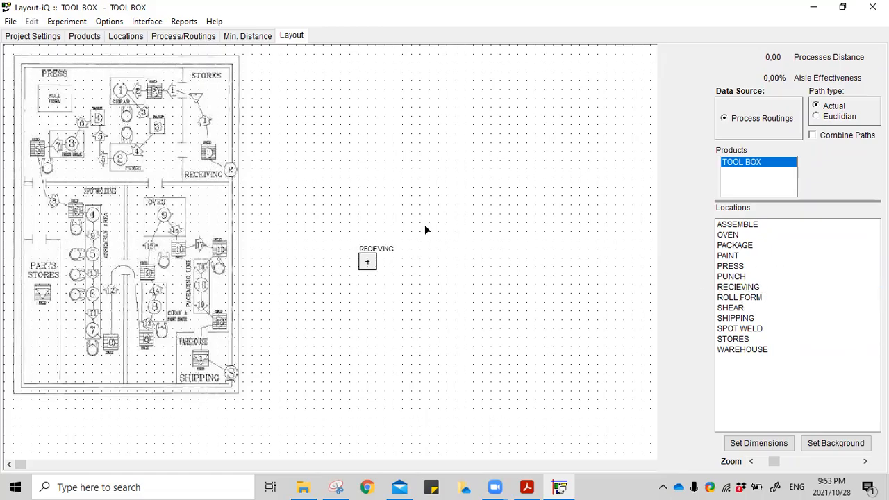
drag(367, 261, 231, 202)
drag(211, 169, 207, 169)
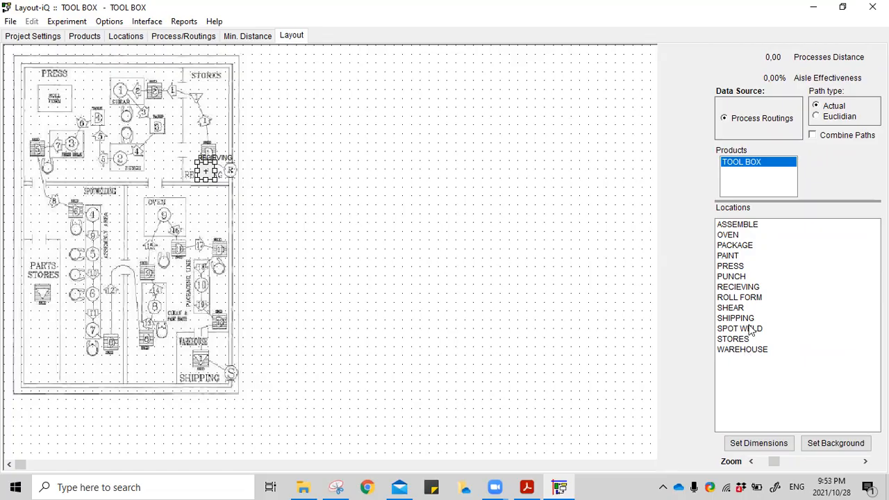
- Place the STORES location on the layout, in the STORES area of the background plan
drag(744, 338, 404, 146)
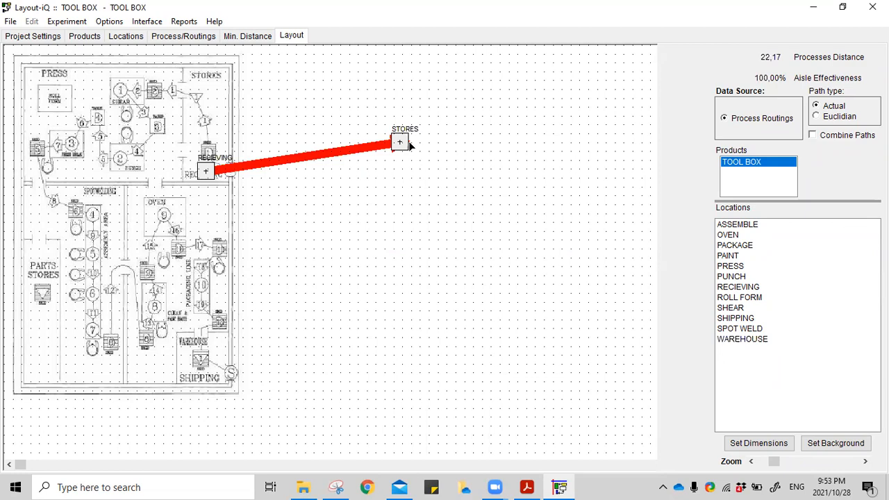
click(407, 143)
drag(200, 92, 201, 93)
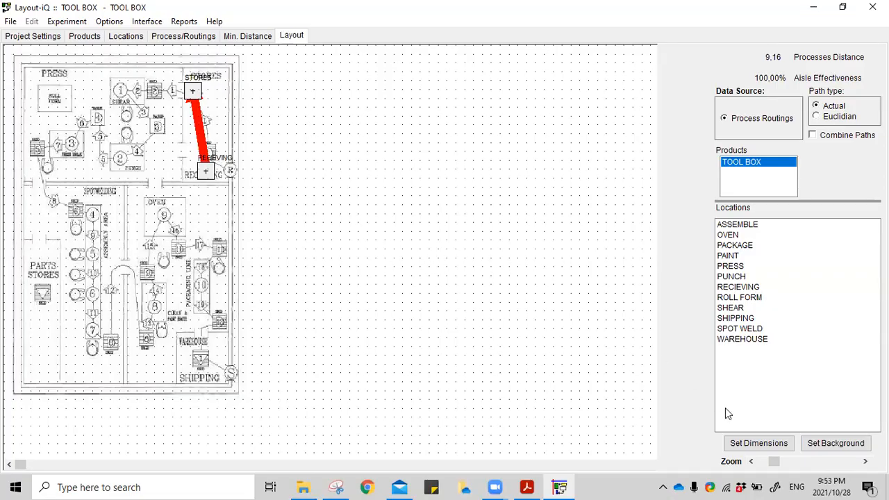
- Place the SHEAR and PUNCH locations on the layout, over stations 1 and 2 of the background plan
click(739, 309)
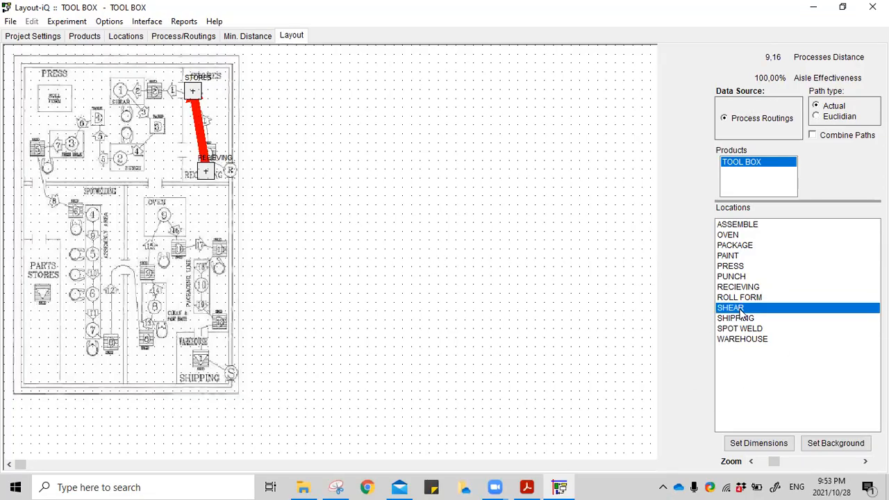
click(129, 98)
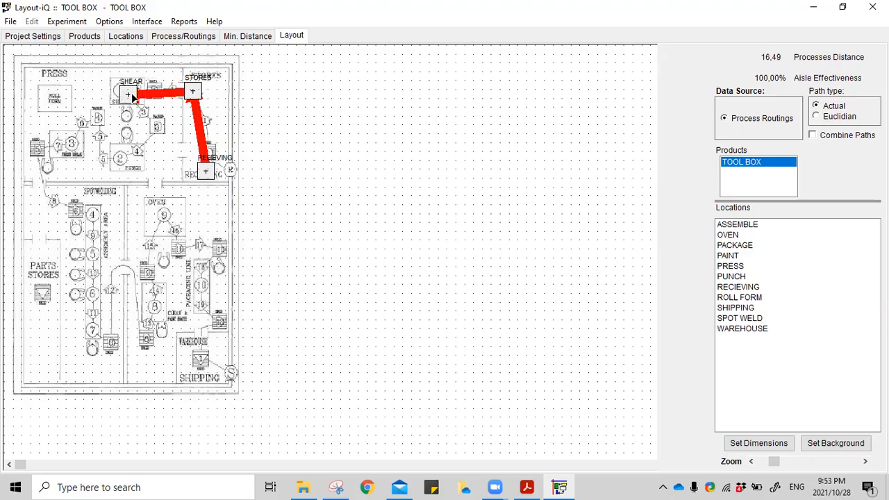
click(740, 278)
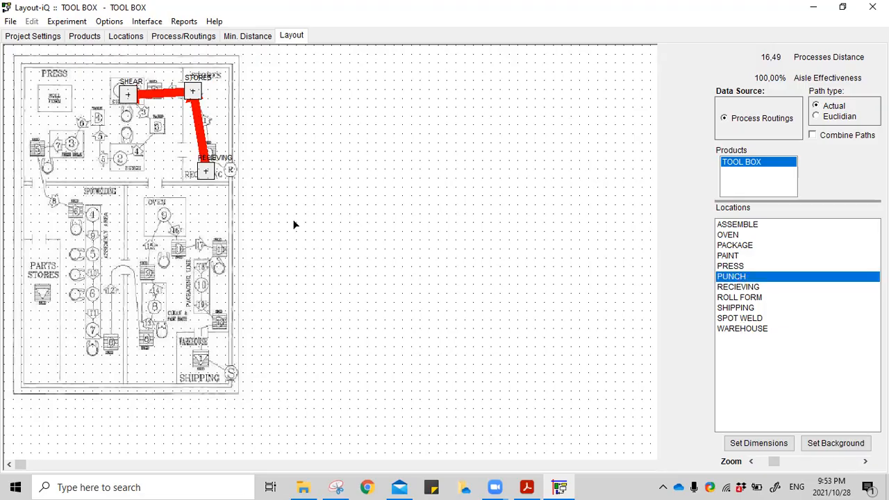
click(125, 159)
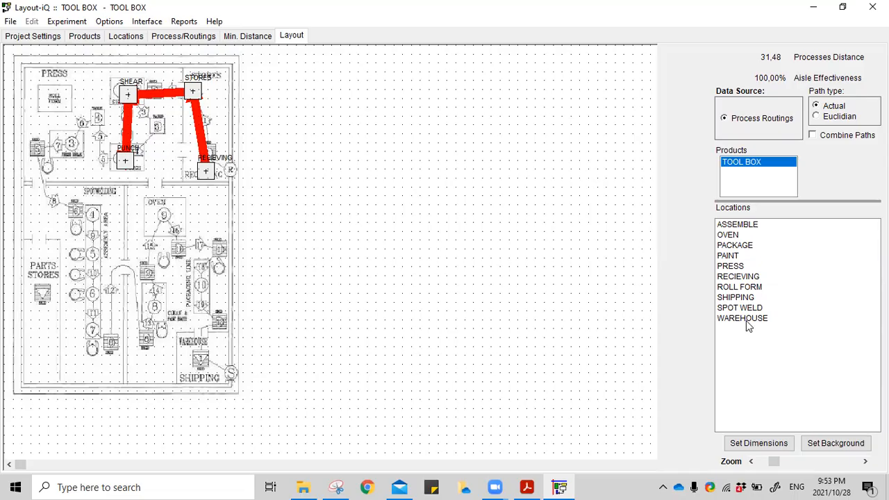
- Place the PRESS location on the layout, at station 3 of the background plan's press area
click(733, 270)
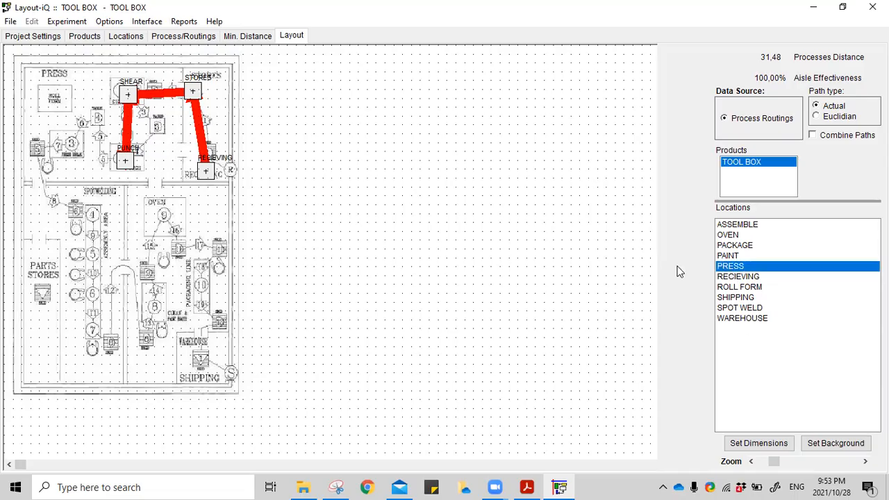
click(62, 149)
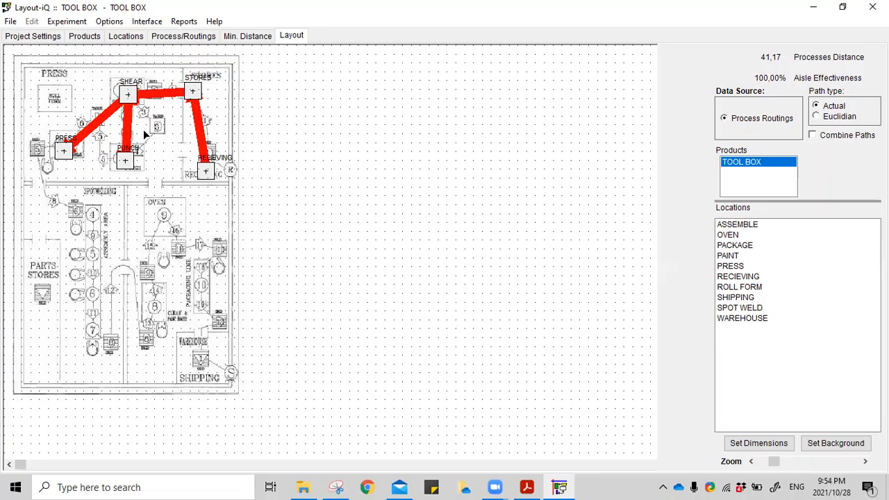
- Set the maximum thickness of the layout's flow lines to 3
click(762, 448)
click(762, 448)
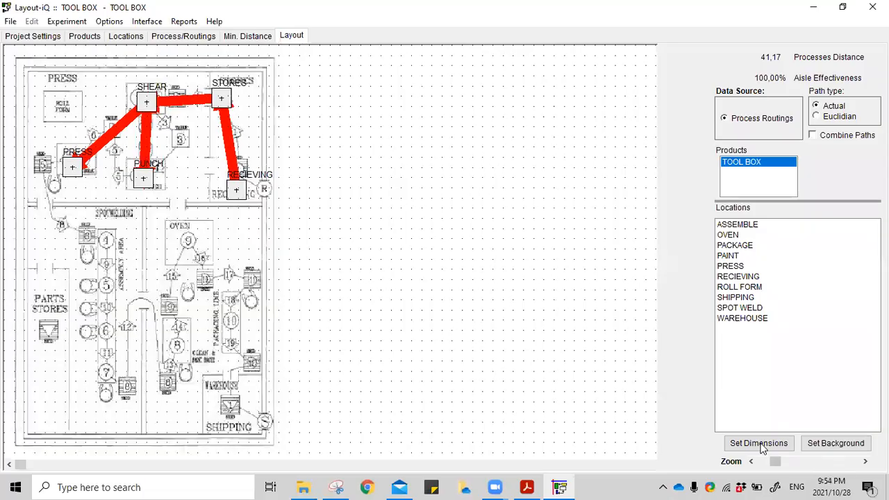
click(761, 448)
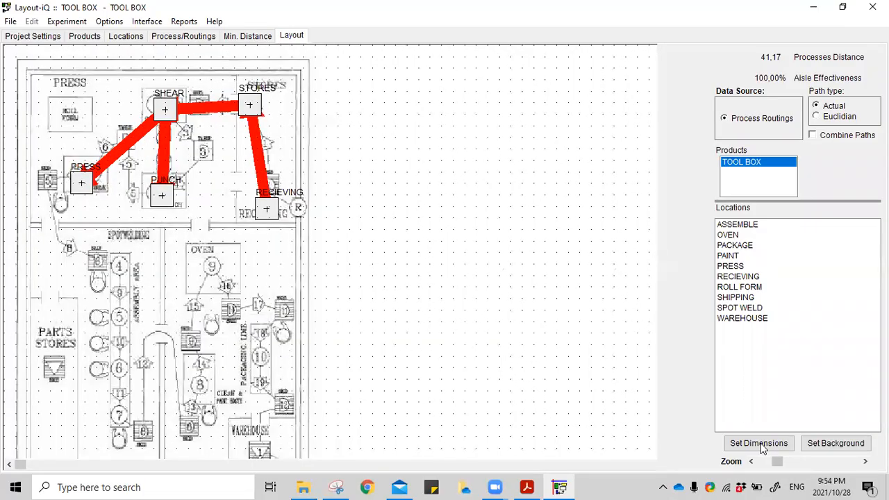
click(167, 159)
click(109, 22)
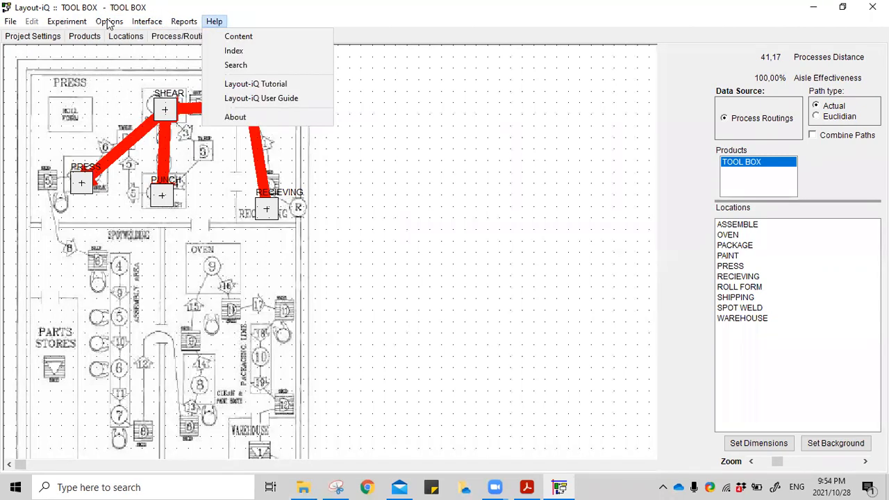
click(132, 51)
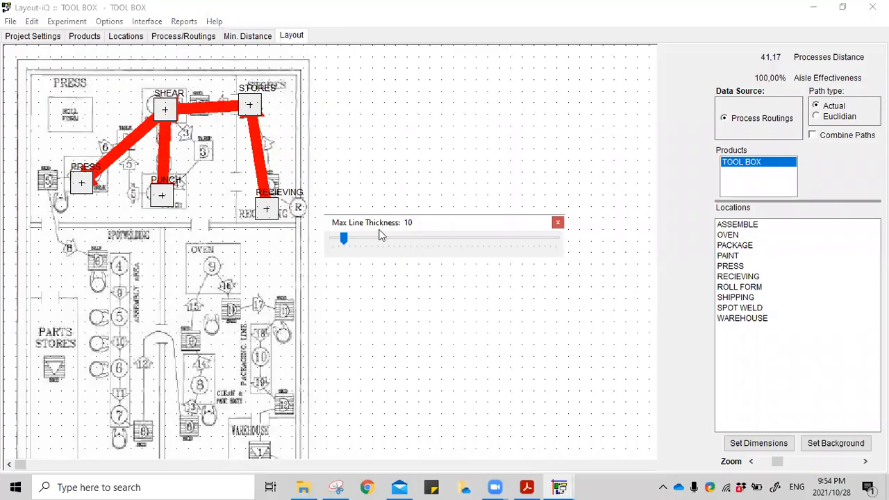
drag(344, 238, 355, 237)
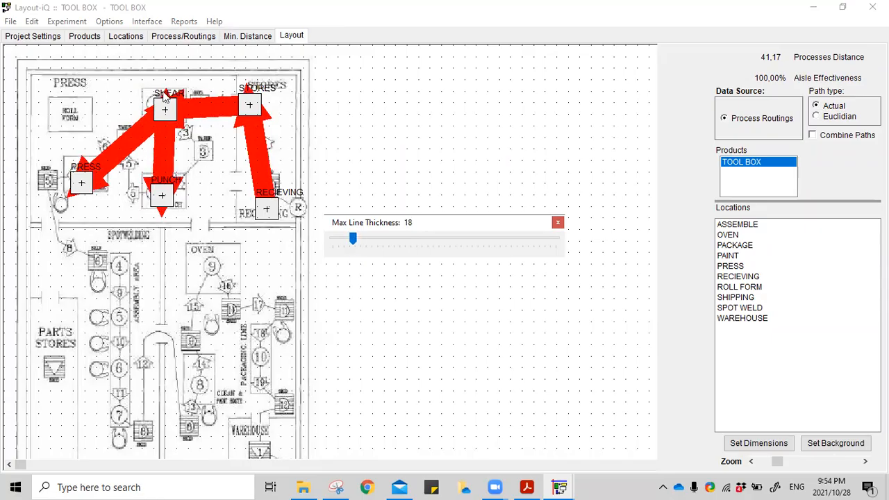
click(356, 240)
drag(349, 243, 324, 243)
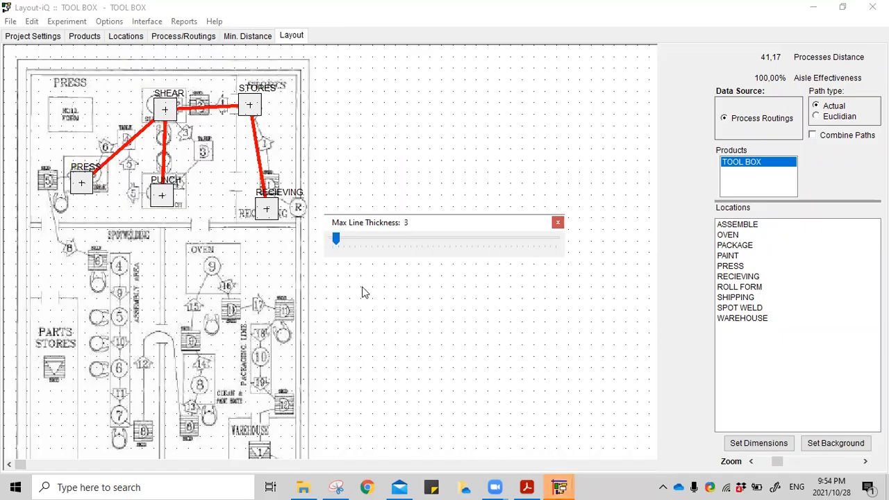
click(559, 222)
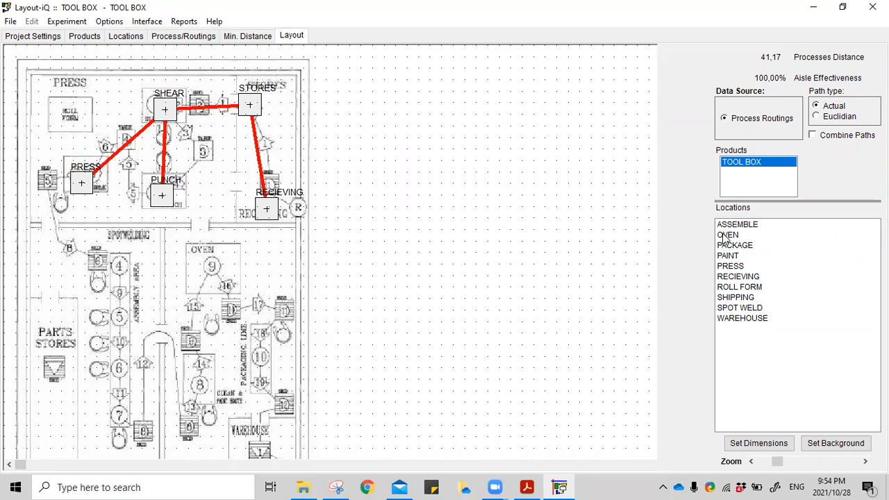
click(729, 269)
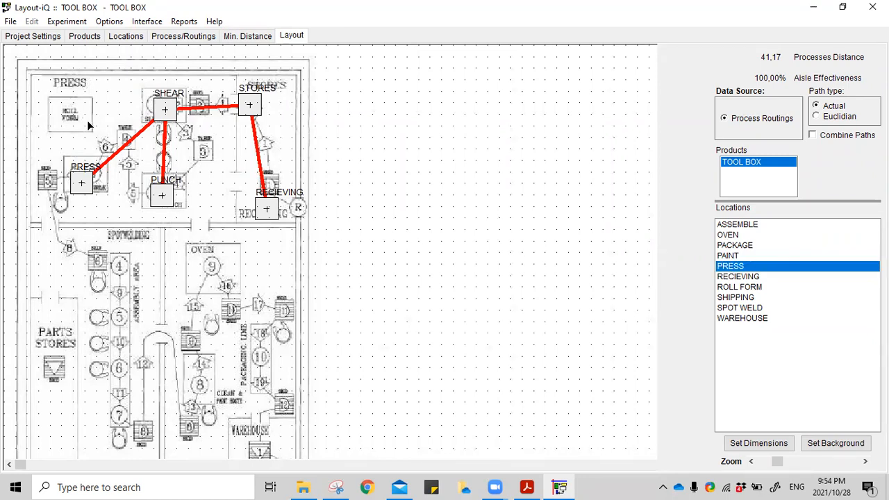
click(729, 268)
click(729, 270)
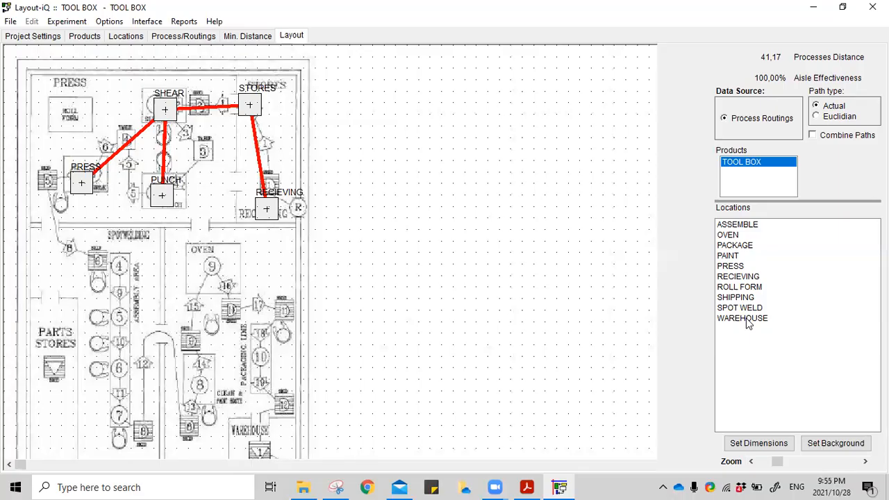
- Place the SPOT WELD location at station 4 of the spotwelding area and the ASSEMBLE location at station 7 of the assembly area
click(521, 309)
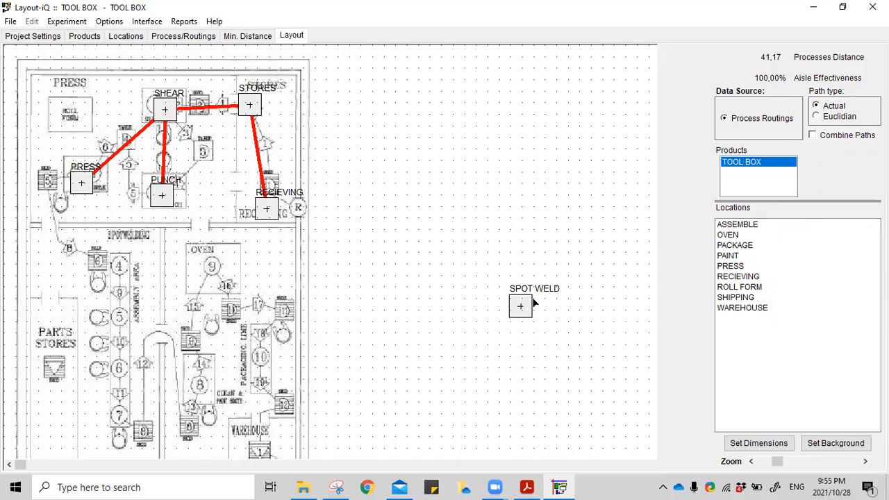
mouse_move(161, 271)
mouse_down()
mouse_move(119, 275)
mouse_move(144, 273)
mouse_up()
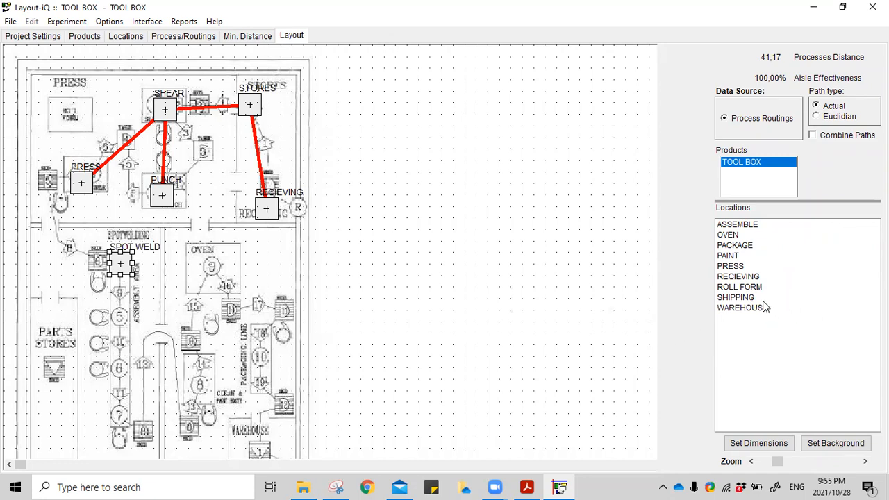
click(738, 225)
click(118, 414)
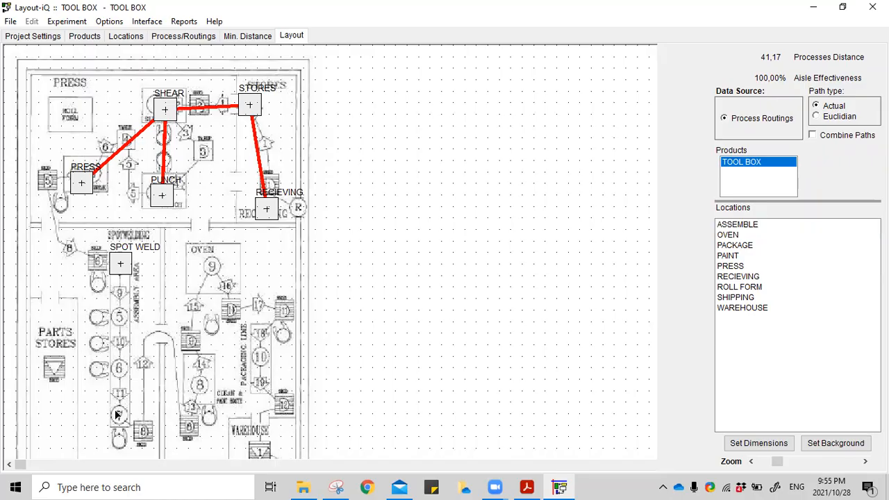
drag(737, 229, 398, 257)
click(409, 267)
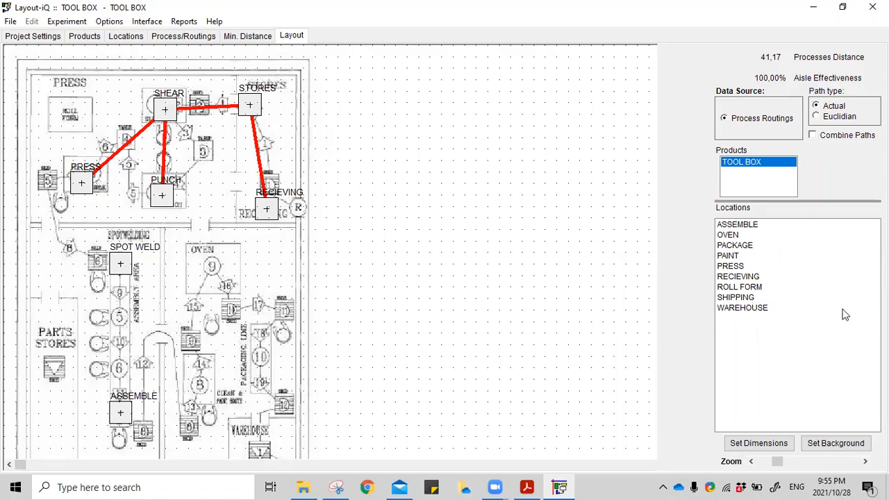
- Place the PAINT location on the layout, at station 8 of the background plan's clean and paint area
click(741, 257)
click(206, 385)
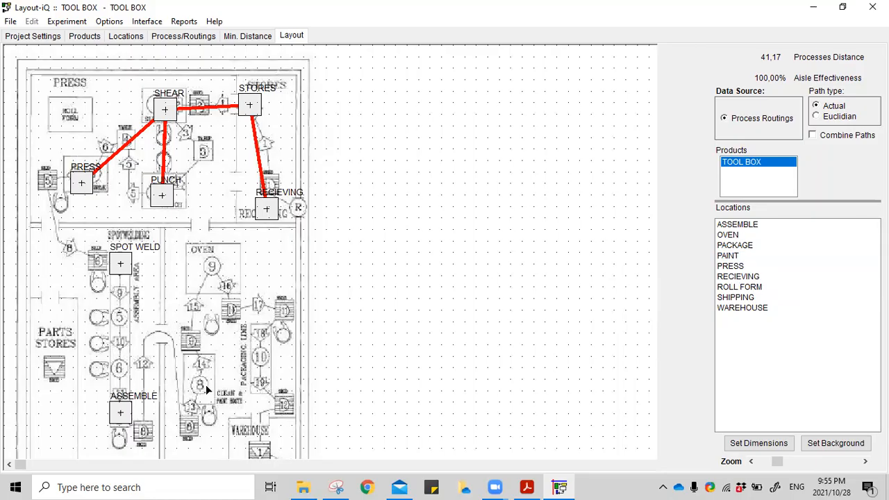
click(728, 257)
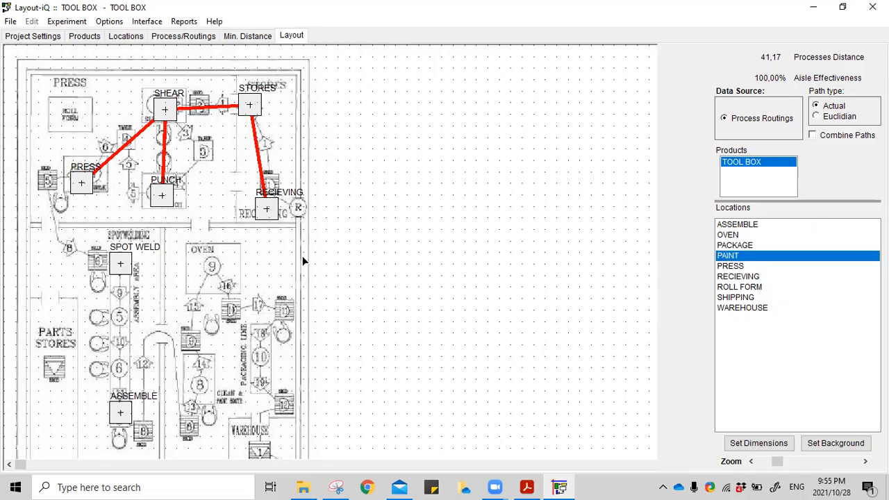
click(196, 385)
click(729, 255)
click(477, 272)
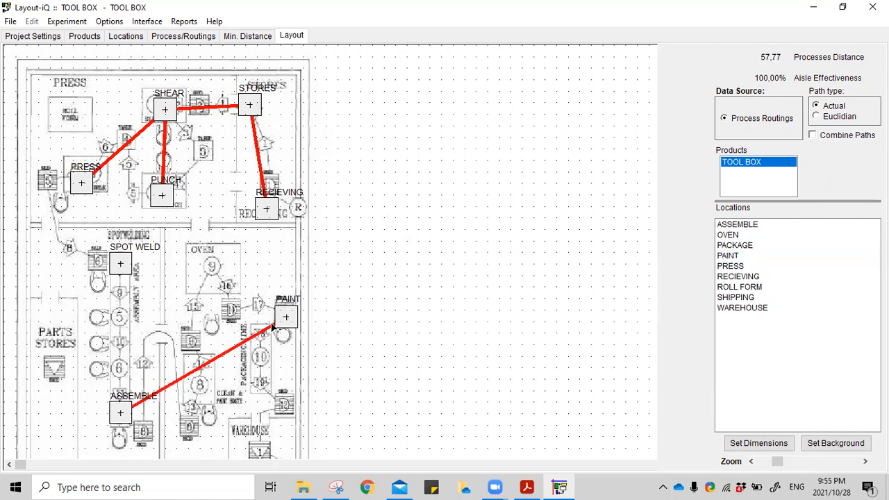
mouse_move(157, 405)
mouse_down()
mouse_move(182, 417)
mouse_move(193, 400)
mouse_up()
click(412, 391)
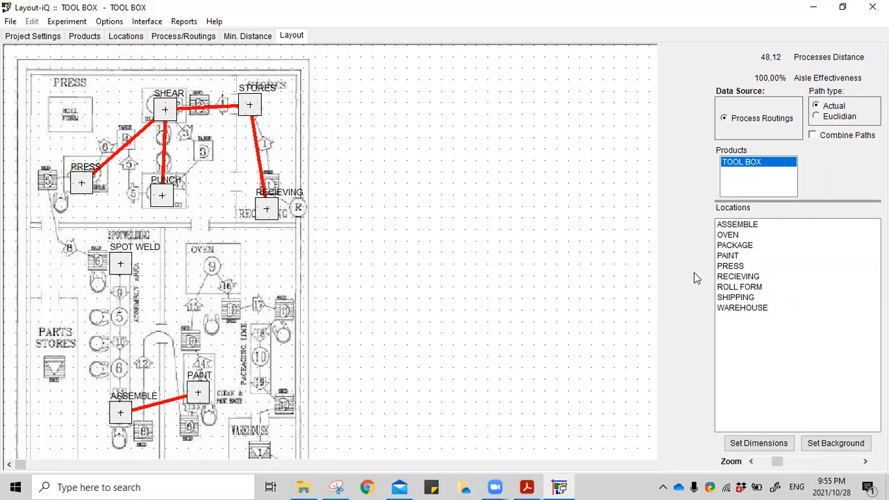
- Place the OVEN location in the OVEN area and the PACKAGE location on the packaging line at station 10
click(736, 237)
click(205, 271)
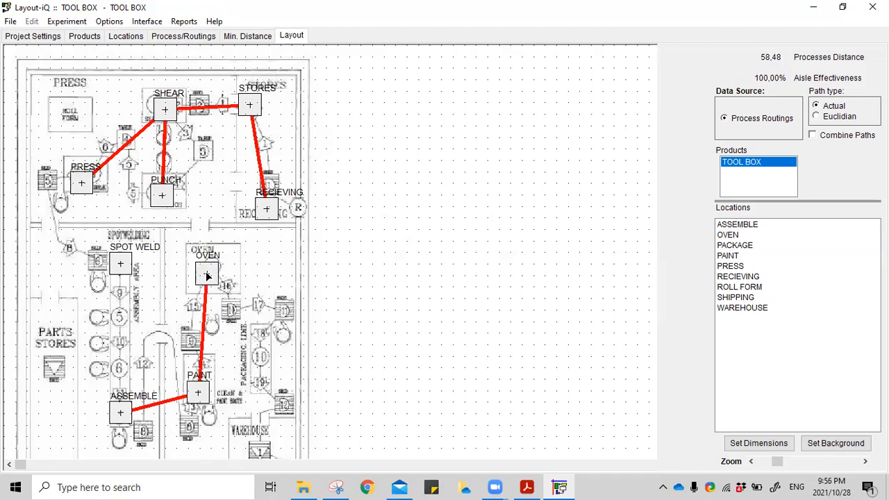
click(735, 248)
click(257, 355)
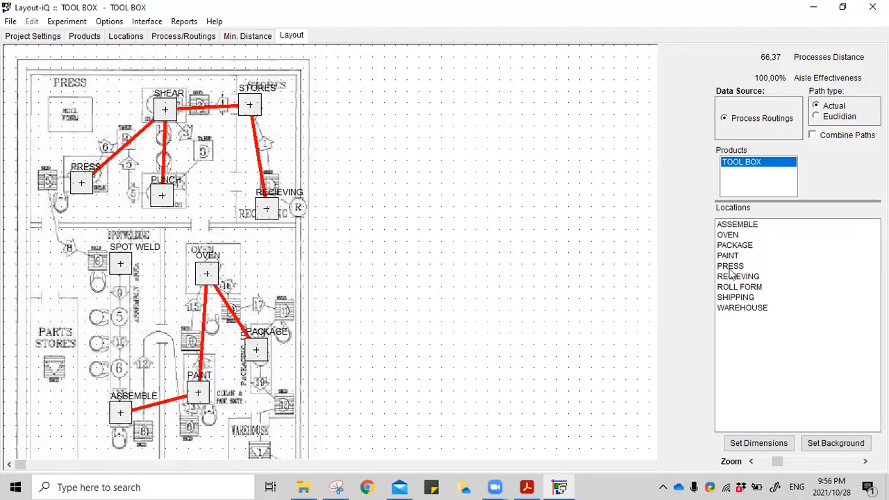
- Place the WAREHOUSE location in the warehouse area and the SHIPPING location over the SHIPPING label of the background plan
click(743, 308)
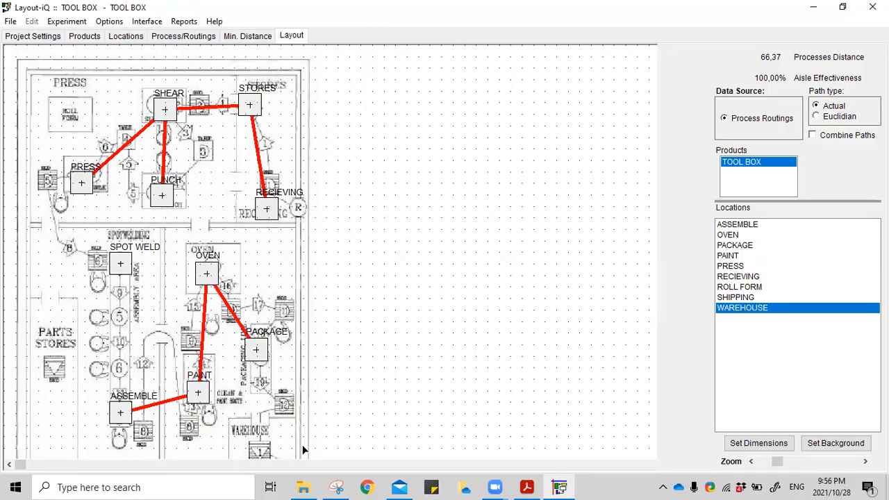
click(262, 449)
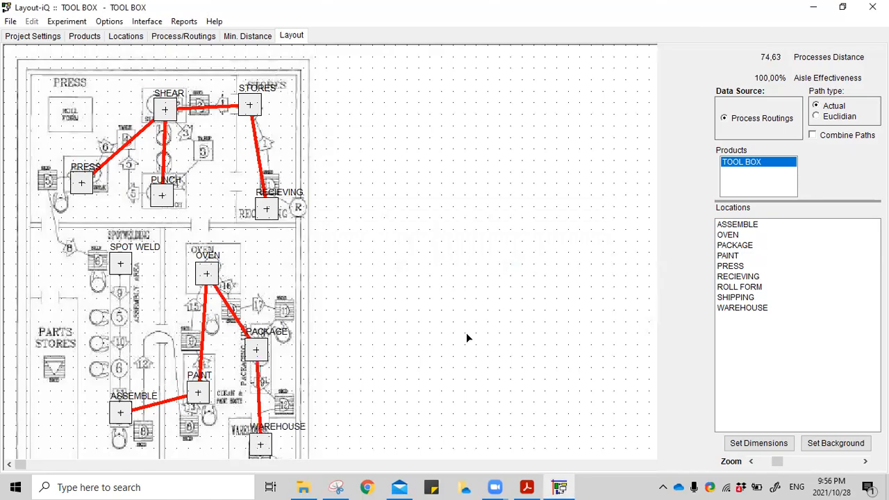
drag(532, 317, 510, 185)
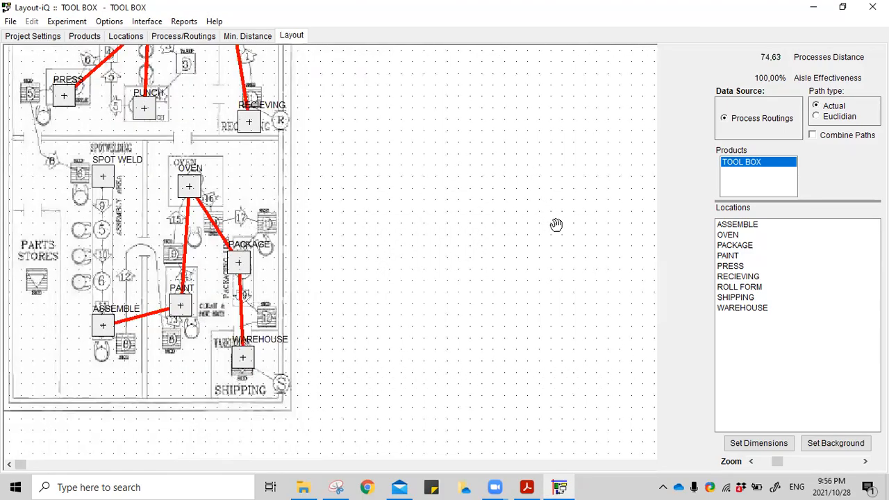
click(736, 297)
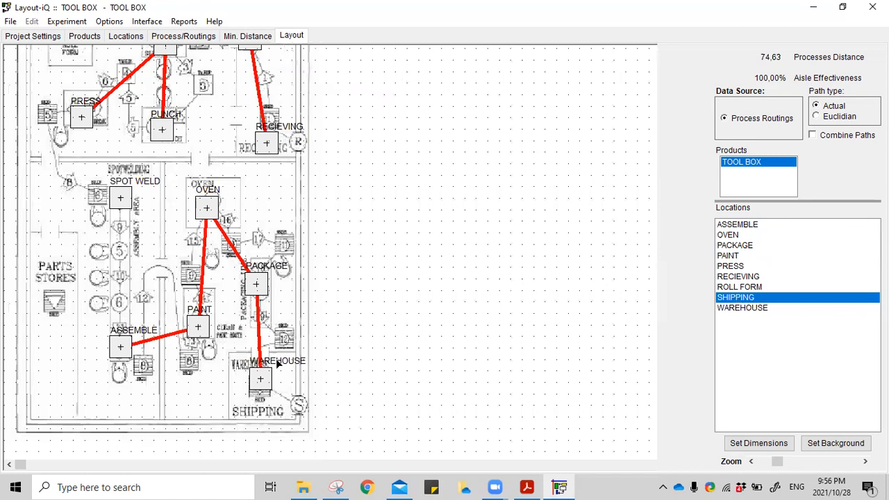
click(263, 411)
- Place the ROLL FORM location on the layout and move it onto the ROLL FORM box in the press area
drag(338, 221, 465, 236)
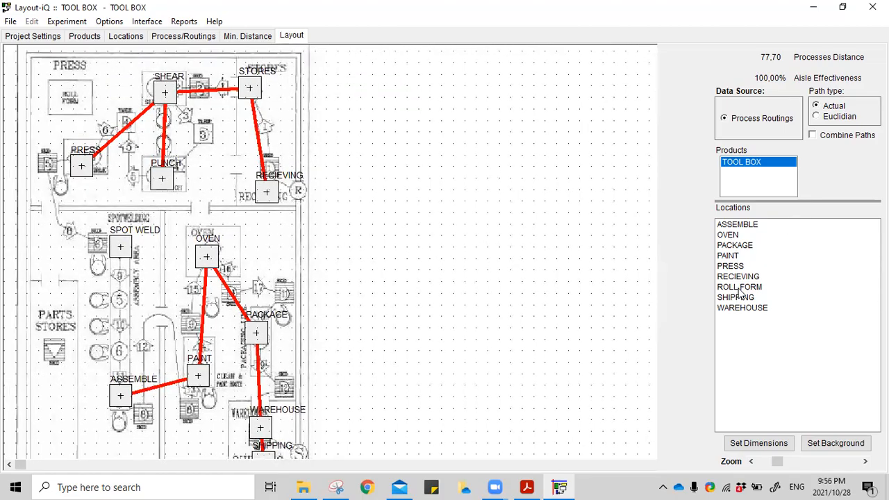
drag(738, 289, 530, 278)
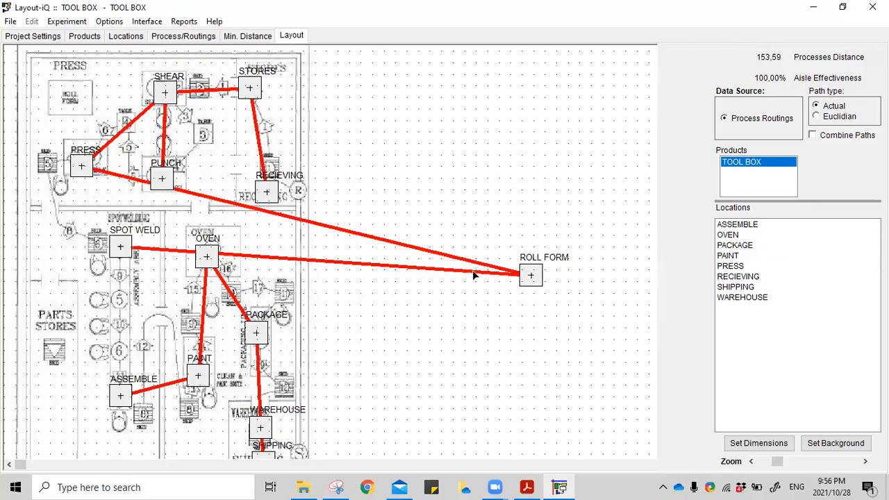
drag(419, 252, 70, 102)
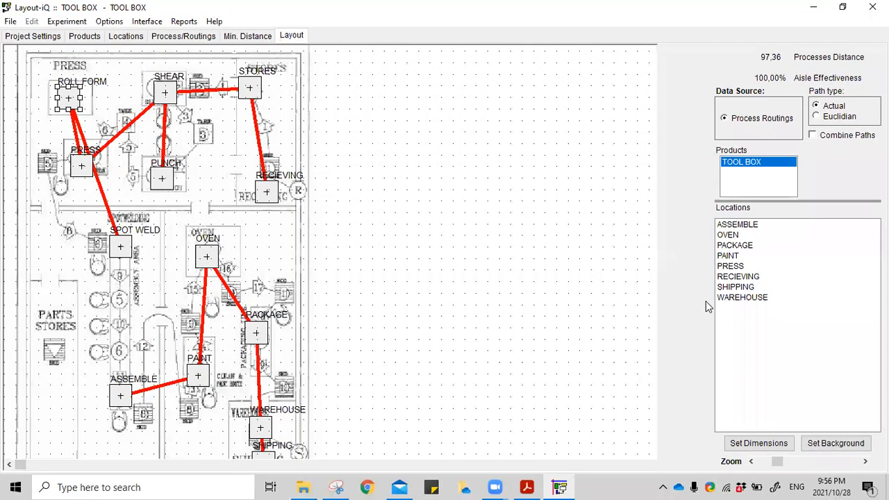
click(737, 226)
click(613, 222)
click(744, 227)
click(520, 240)
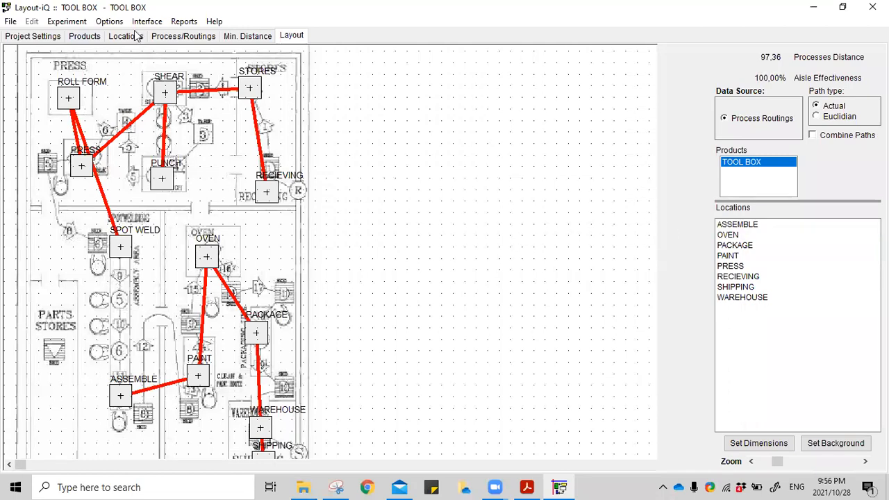
- Reroute the first STEEL PLATE row of the process routings to go from SPOT WELD to ASSEMBLE
click(159, 37)
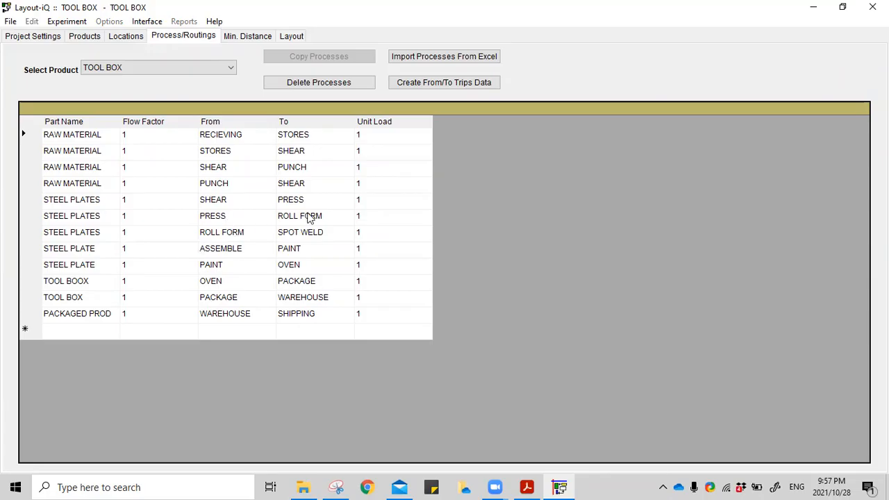
click(229, 249)
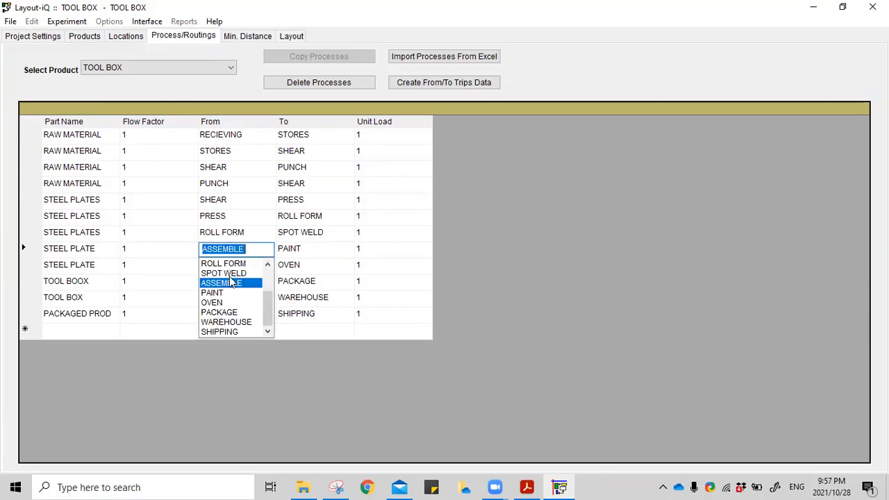
click(230, 275)
click(297, 250)
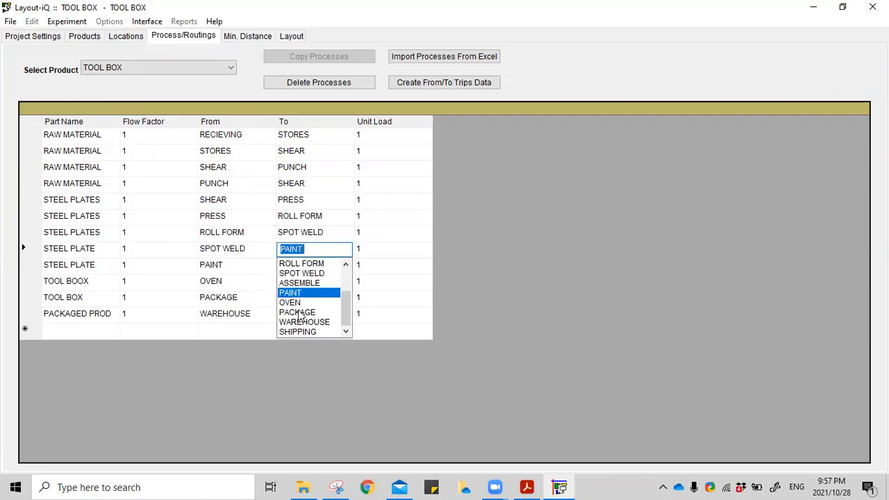
click(303, 284)
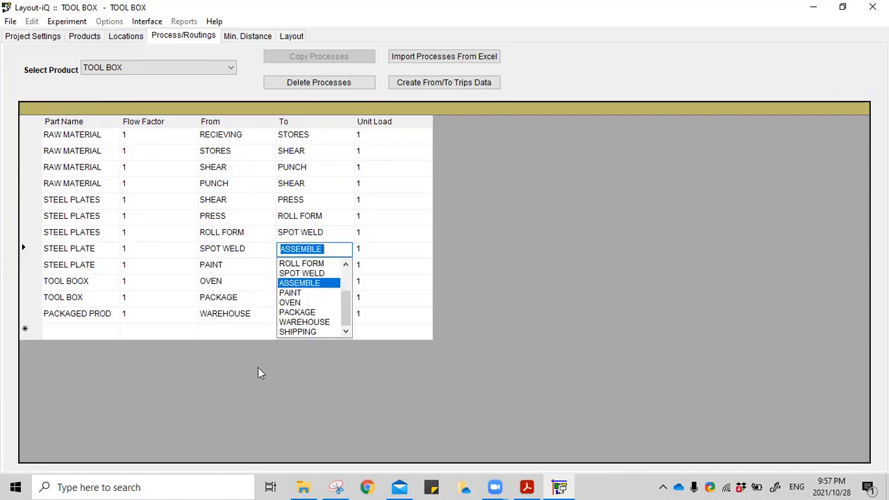
- Reroute the second STEEL PLATE row to go from ASSEMBLE back to SPOT WELD
click(220, 265)
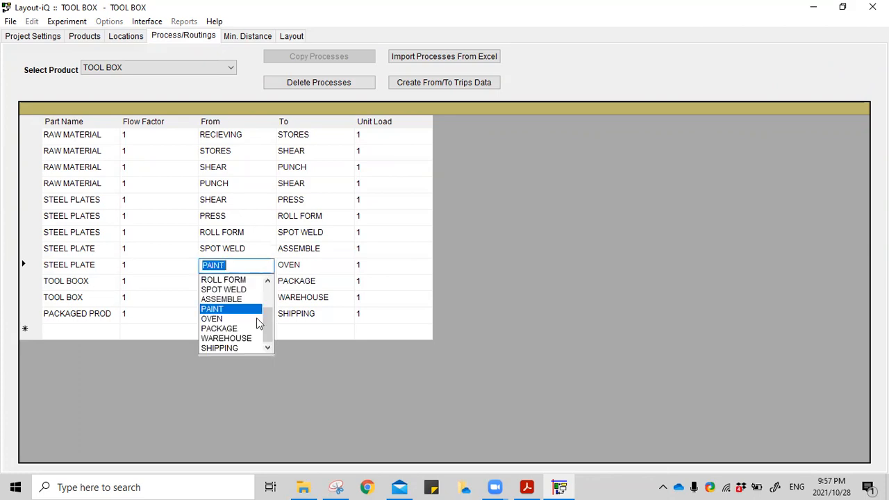
click(232, 300)
click(376, 418)
click(302, 269)
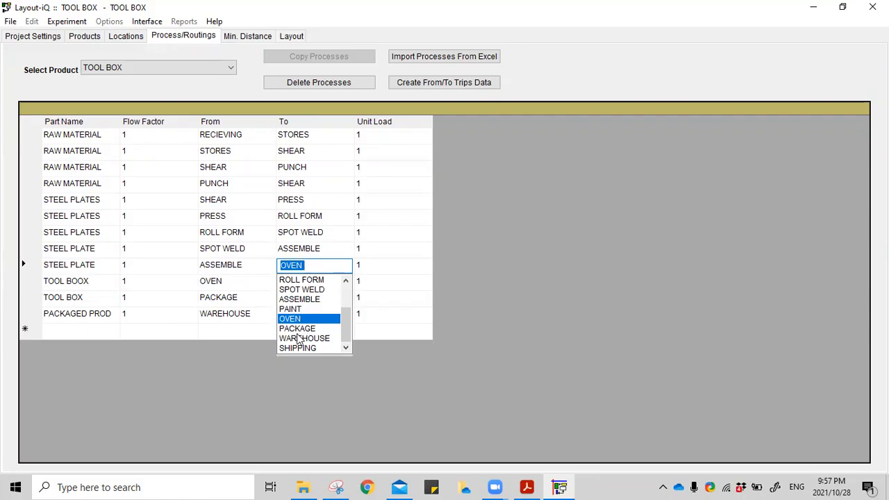
click(314, 290)
click(527, 321)
- Change the TOOL BOOX routing to run from SPOT WELD to PAINT
click(216, 289)
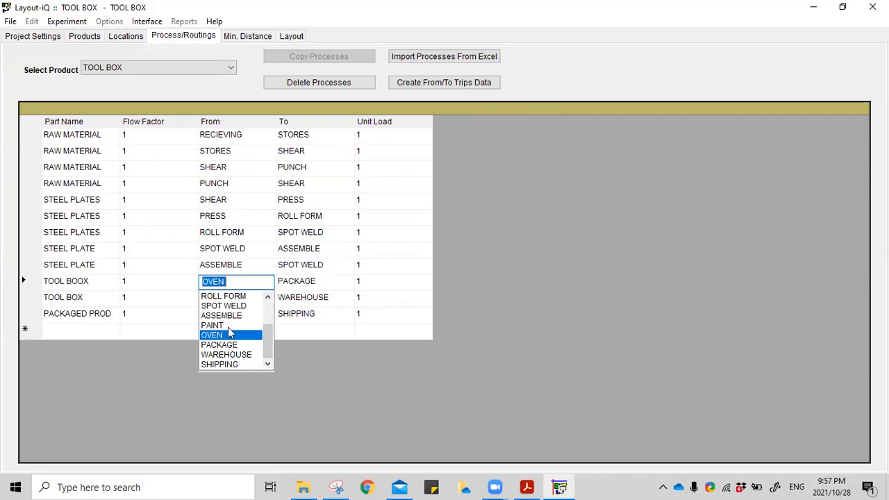
click(291, 287)
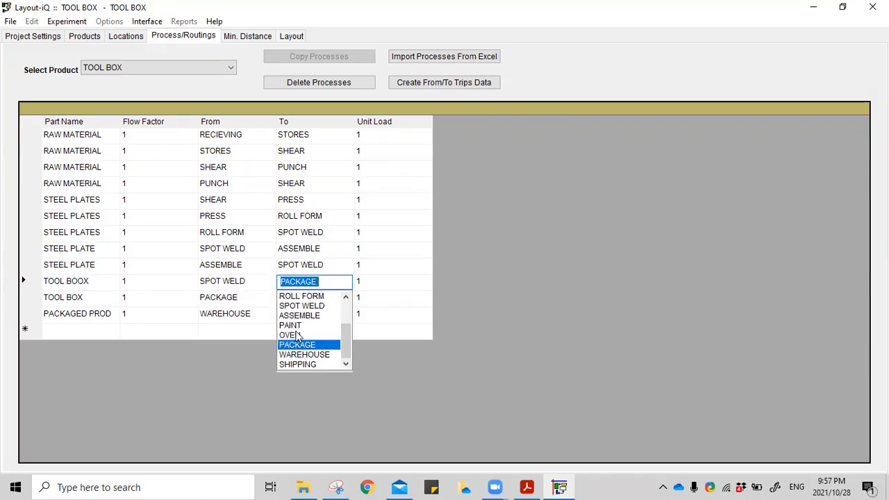
click(292, 326)
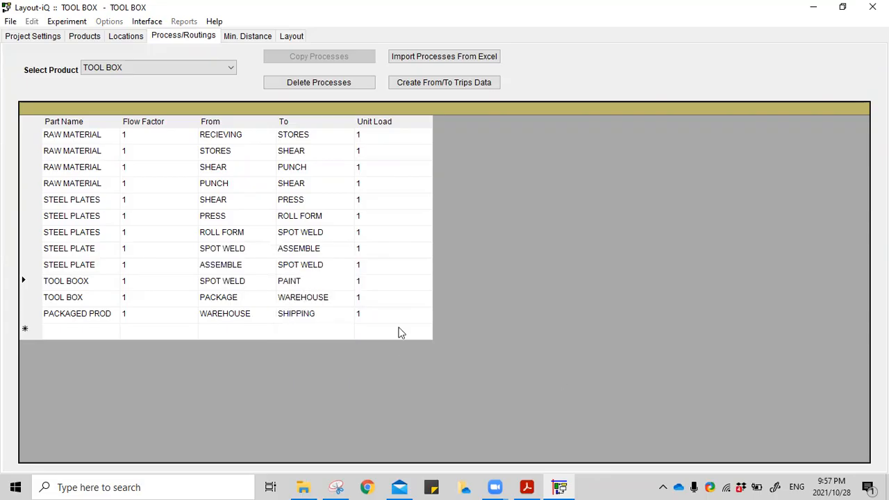
- Set the TOOL BOX routing from PAINT to OVEN and the PACKAGED PROD routing from OVEN to PACKAGE
click(235, 298)
click(270, 341)
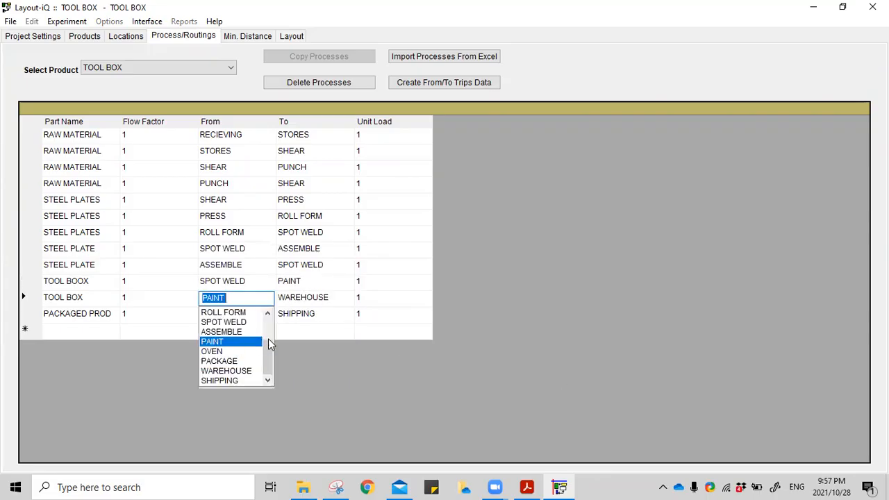
click(307, 298)
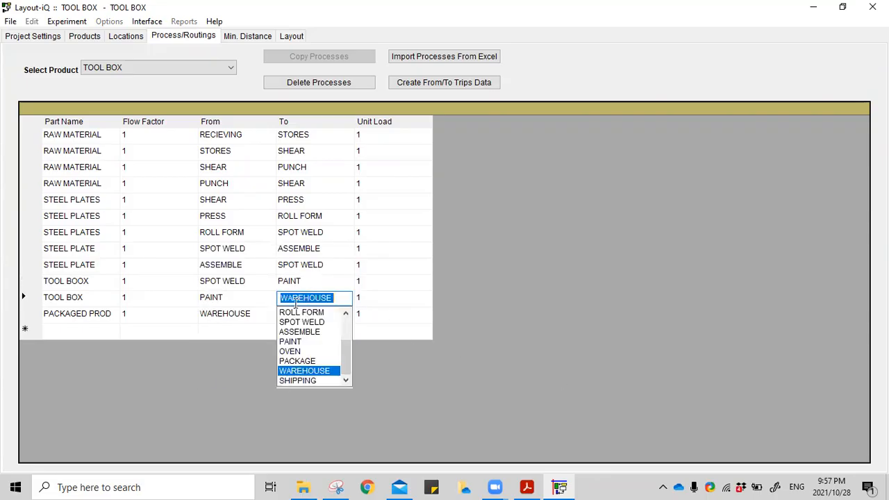
click(290, 351)
click(228, 319)
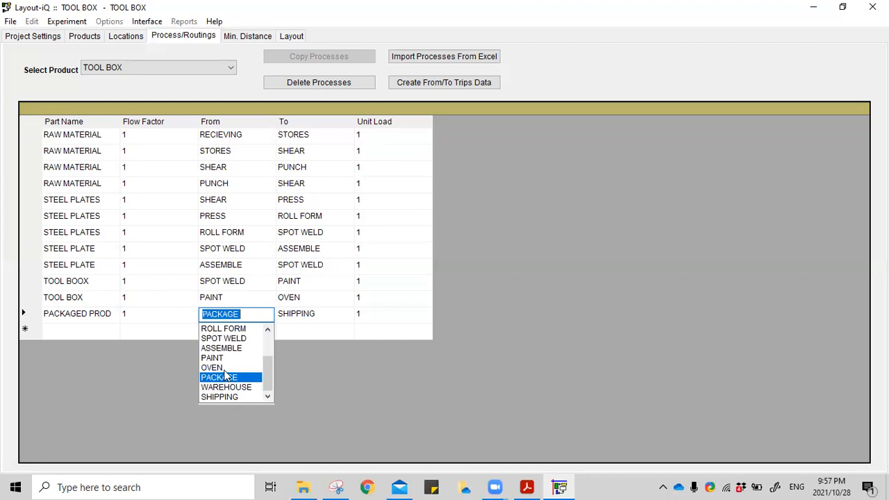
click(297, 316)
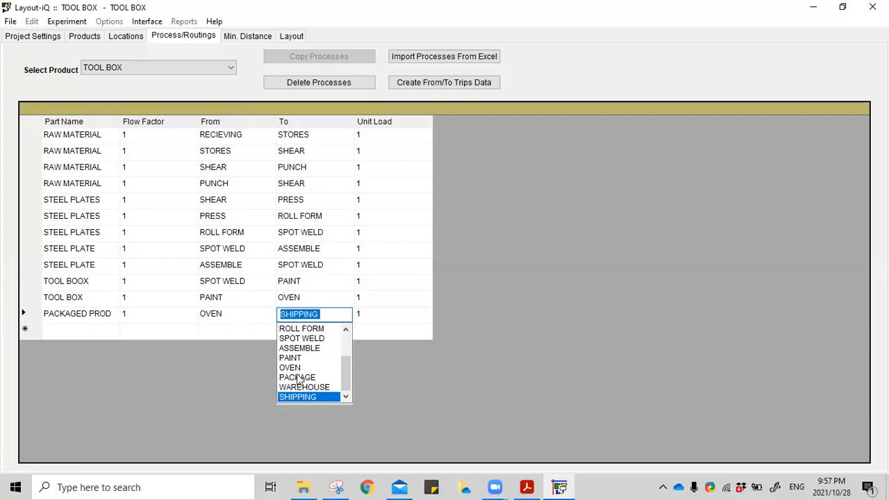
- Add a routing row from PACKAGE to ASSEMBLE with the part name PACKAGED GOOD
click(226, 331)
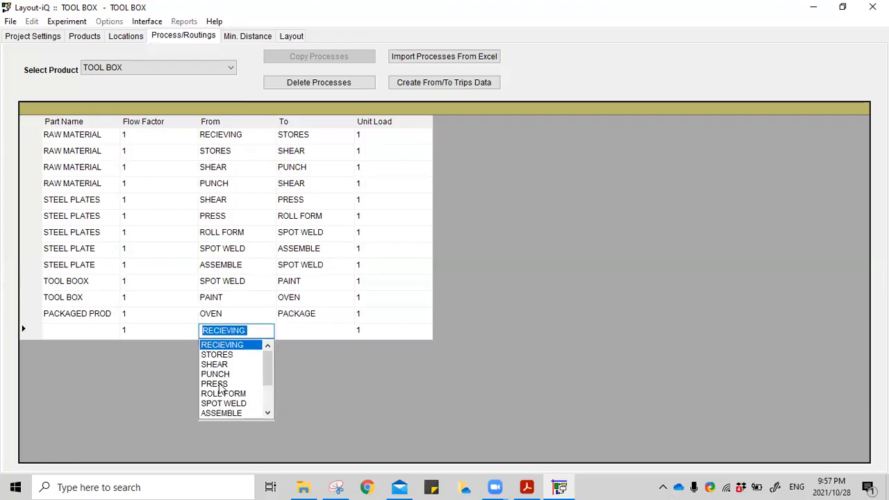
scroll(221, 406, down, 2)
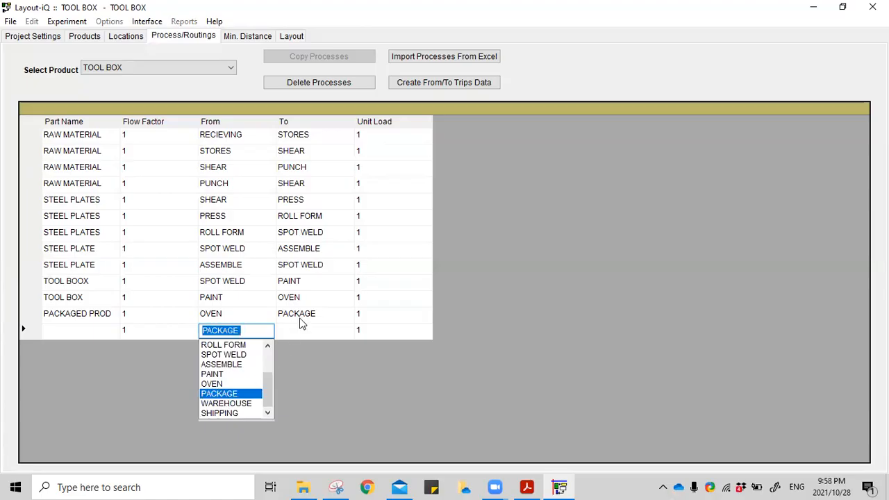
click(301, 332)
click(307, 416)
click(467, 427)
click(50, 328)
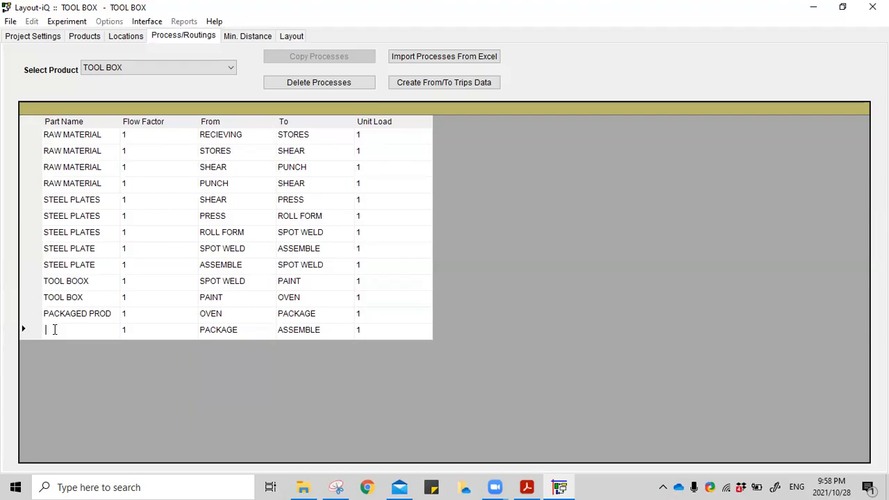
text(PACKA)
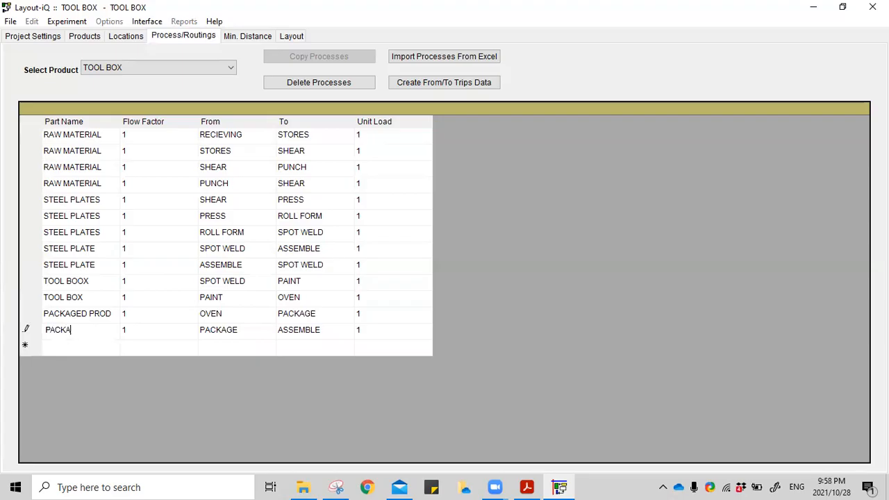
text(GED GOOD)
- Add a PACKED GOODS routing row starting at RECIEVING, and set the PACKAGED GOOD row's destination to WAREHOUSE
click(58, 346)
text(PACK)
text(ED GO)
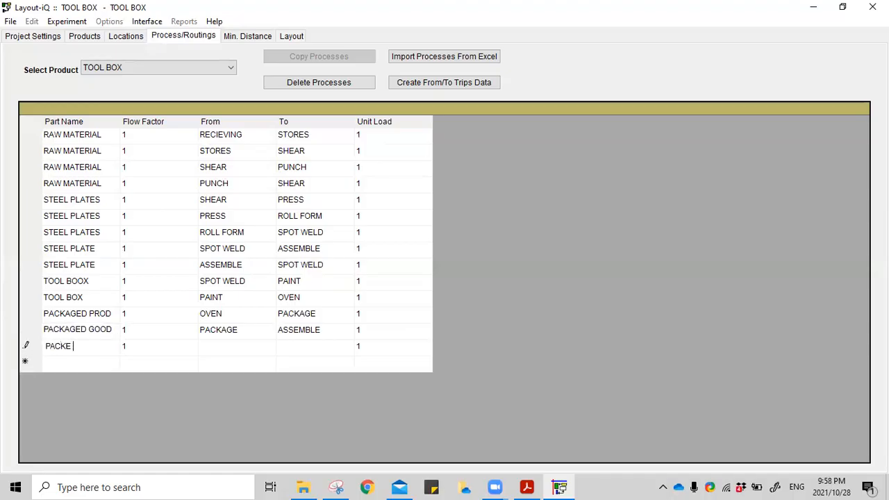
text(ODS)
click(215, 346)
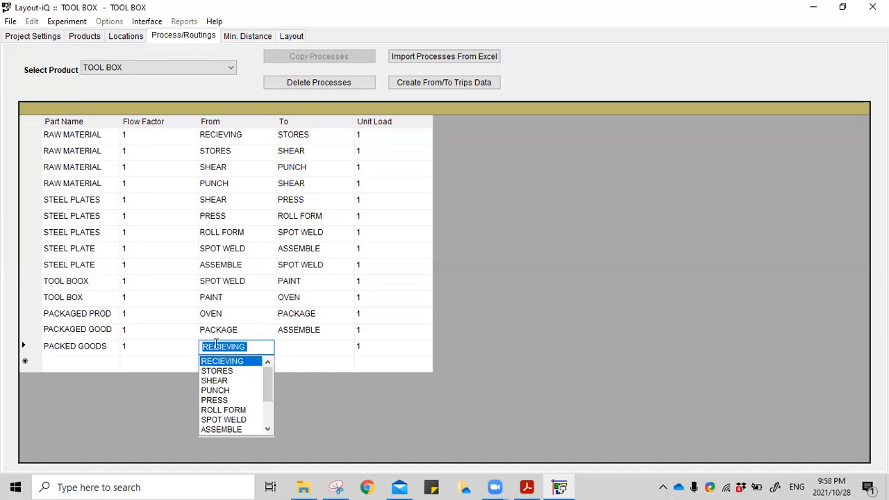
click(309, 332)
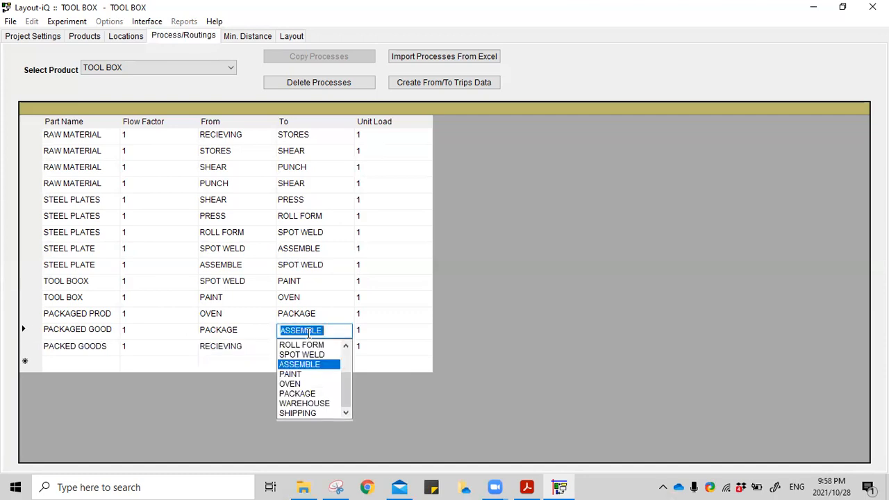
click(319, 403)
click(205, 365)
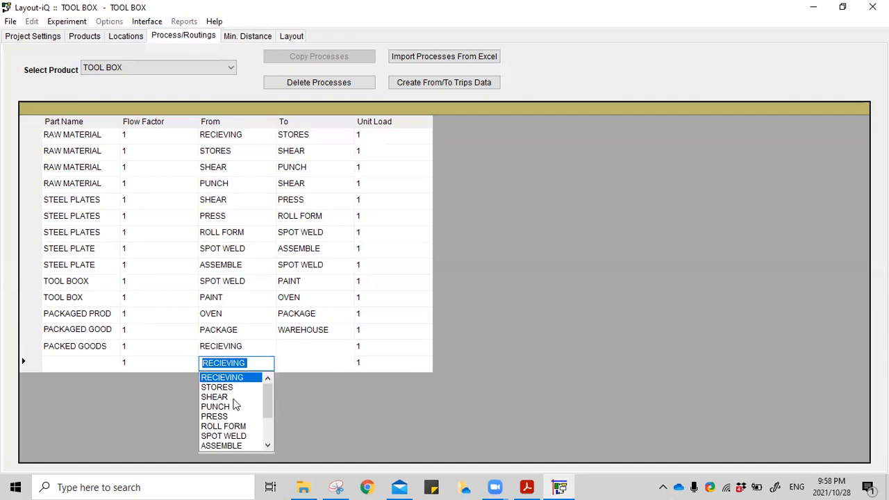
scroll(230, 424, down, 2)
click(227, 436)
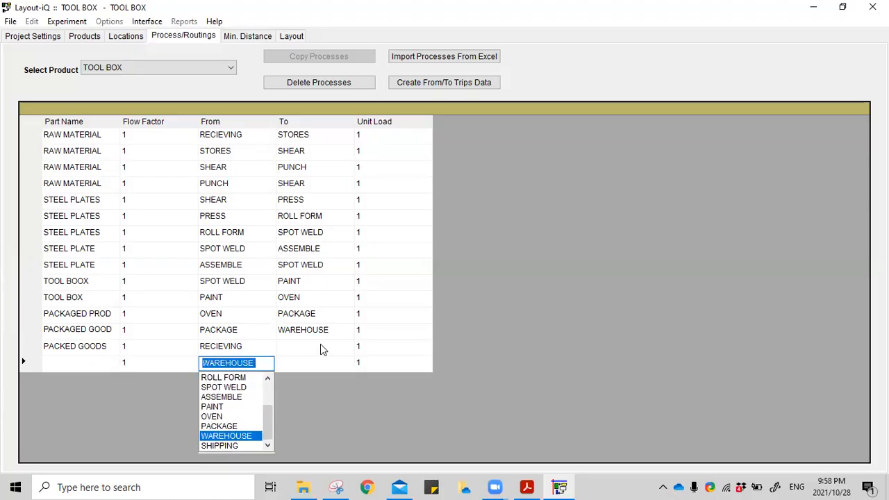
- Set the destination of the PACKED GOODS routing to SHIPPING
click(320, 346)
scroll(311, 420, down, 2)
click(297, 429)
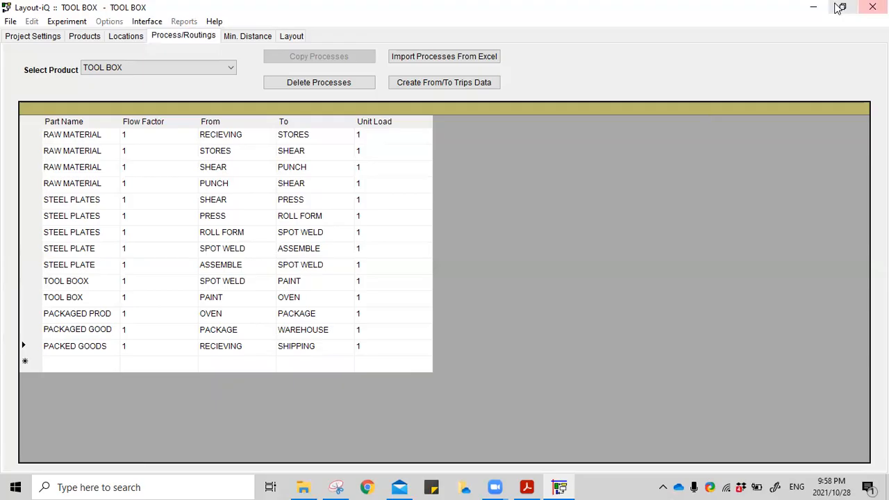
- Return to the layout and check the dimensions and rotation of the OVEN and ASSEMBLE locations
click(282, 36)
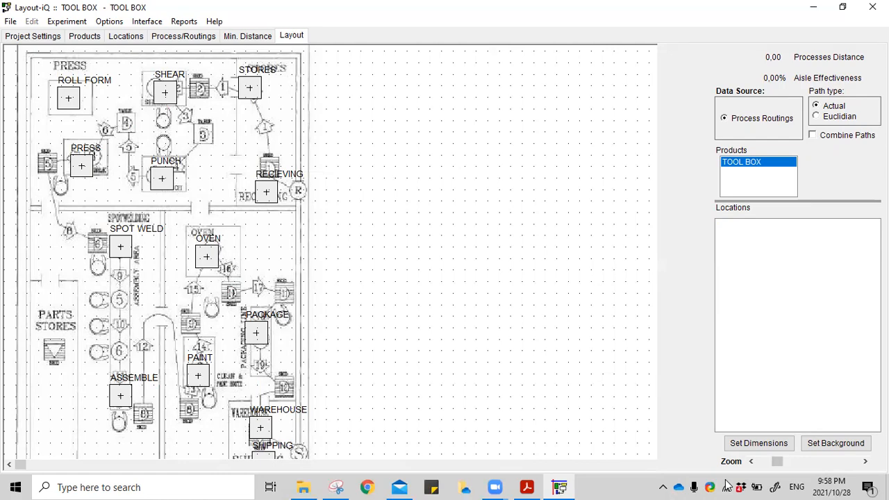
click(751, 461)
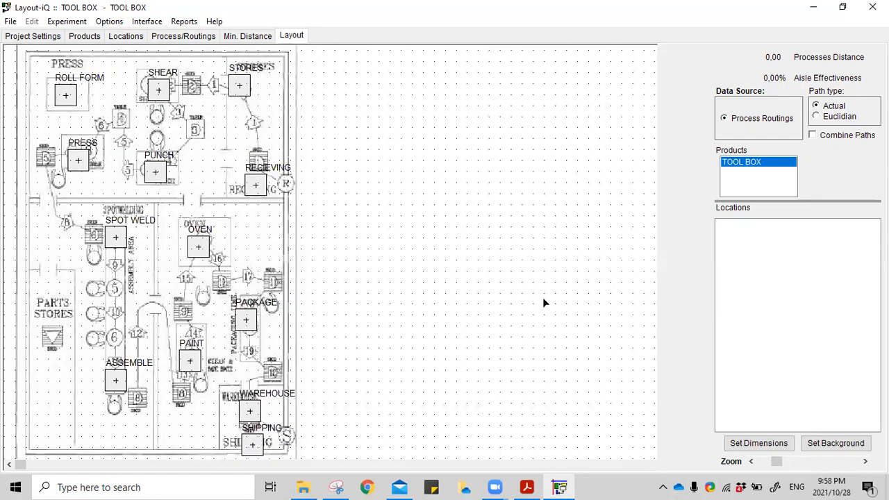
drag(472, 364, 436, 381)
drag(746, 345, 615, 278)
drag(426, 291, 432, 281)
double_click(199, 212)
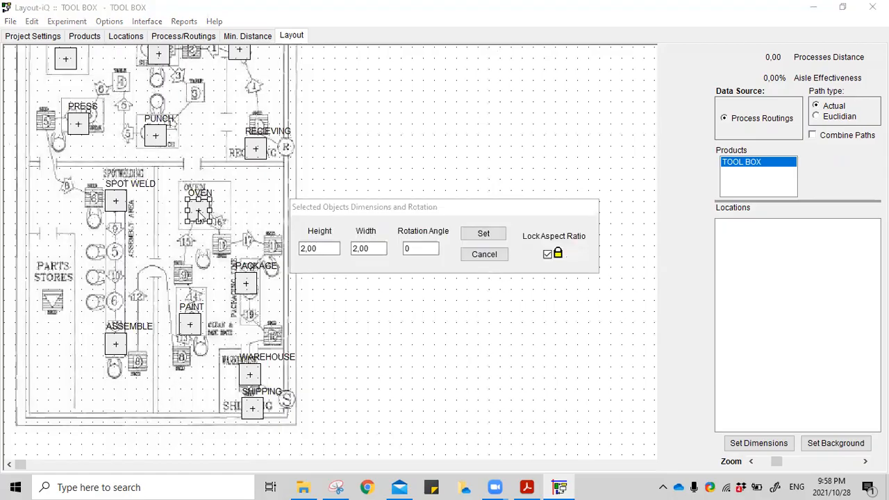
click(482, 235)
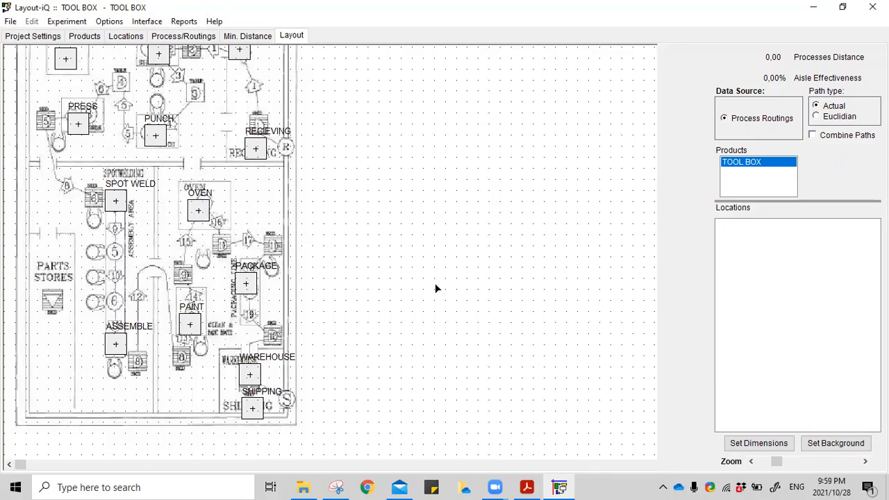
double_click(118, 339)
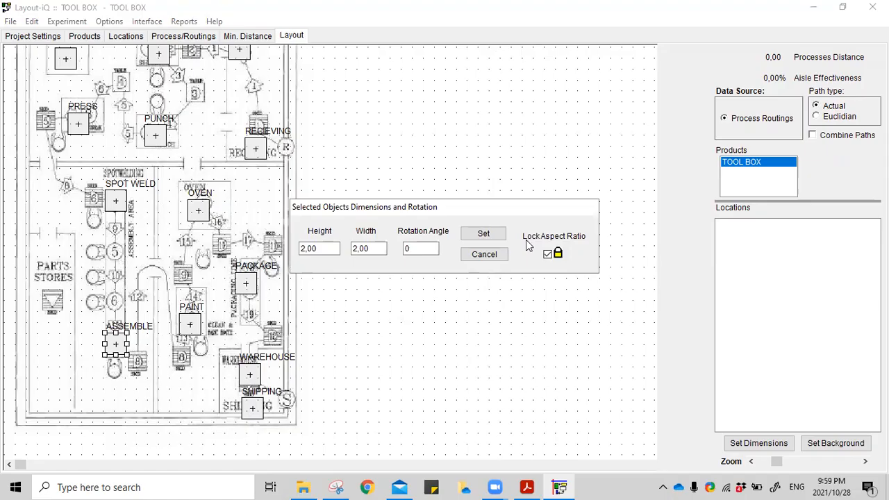
click(484, 254)
- Display the TOOL BOX product's flow paths on the layout to review the corrected routings
click(734, 172)
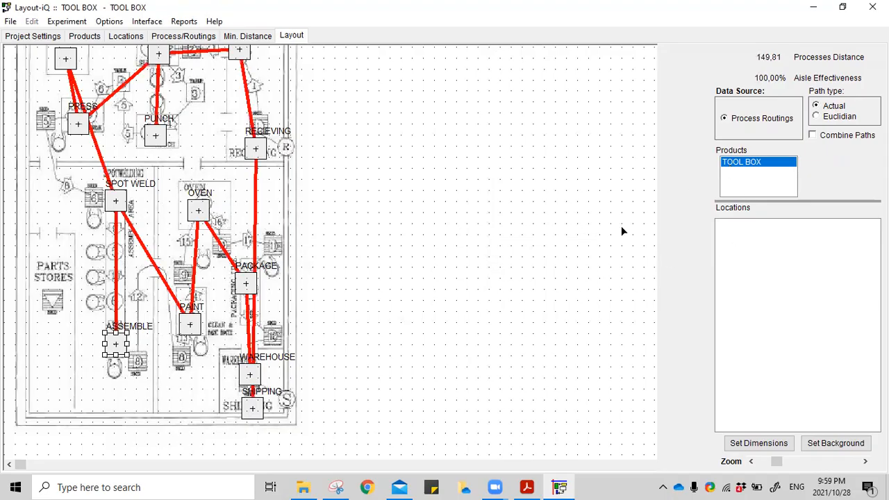
click(550, 229)
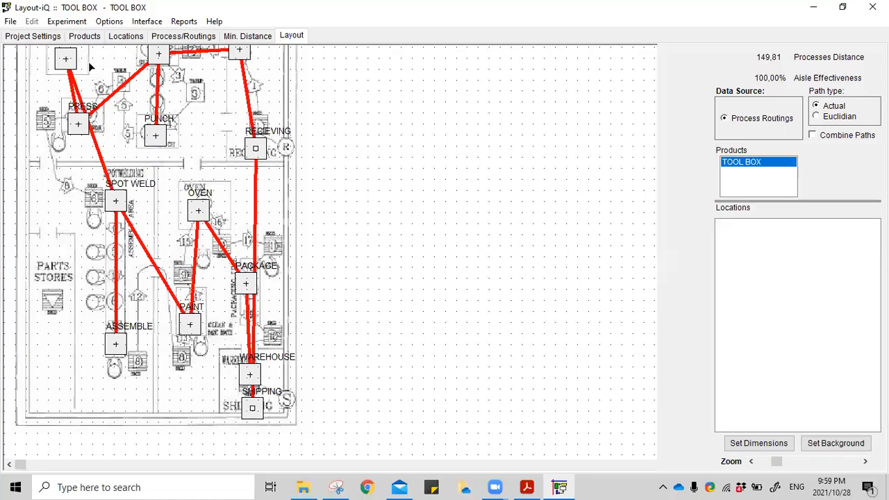
- Set the origin of the PACKED GOODS routing to WAREHOUSE, and go back to the layout
click(180, 38)
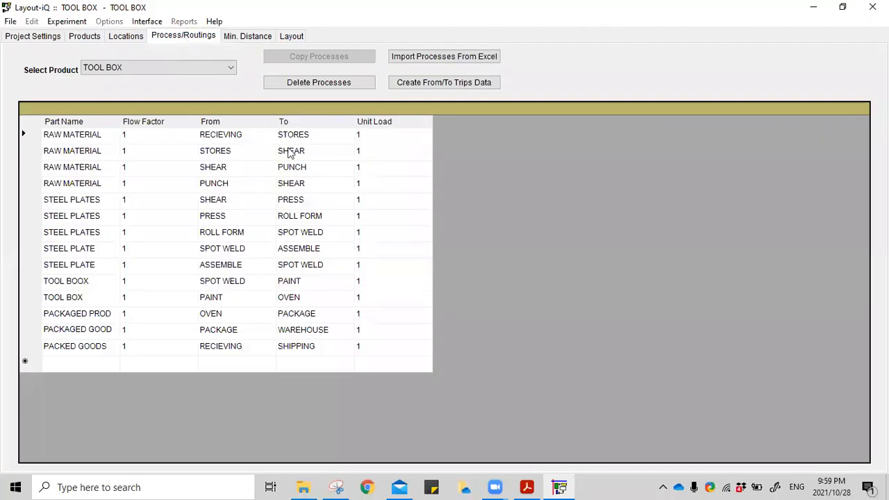
click(229, 350)
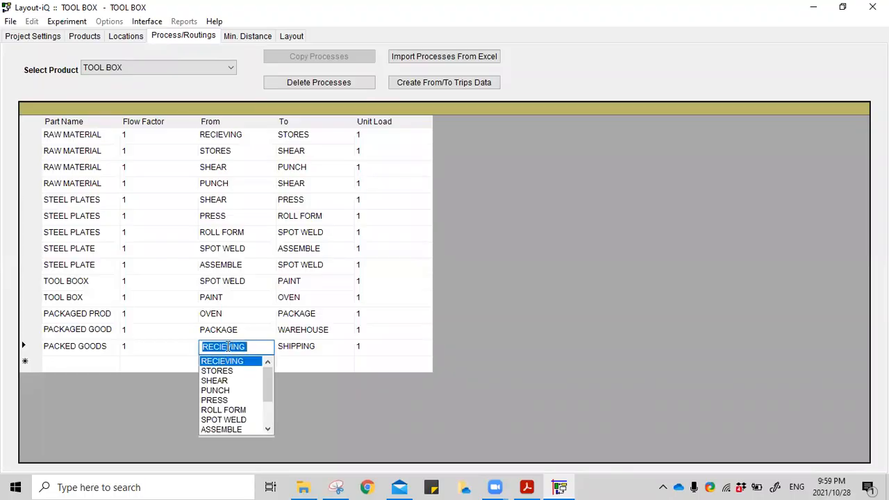
scroll(232, 421, down, 2)
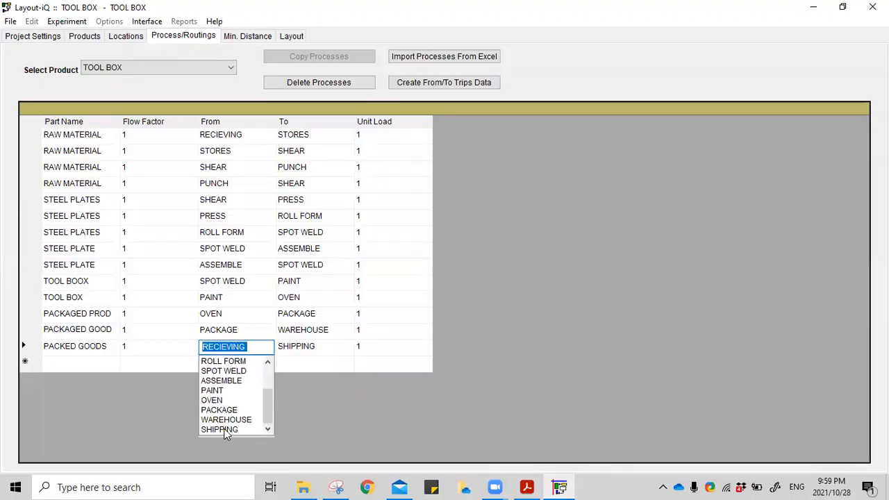
click(230, 420)
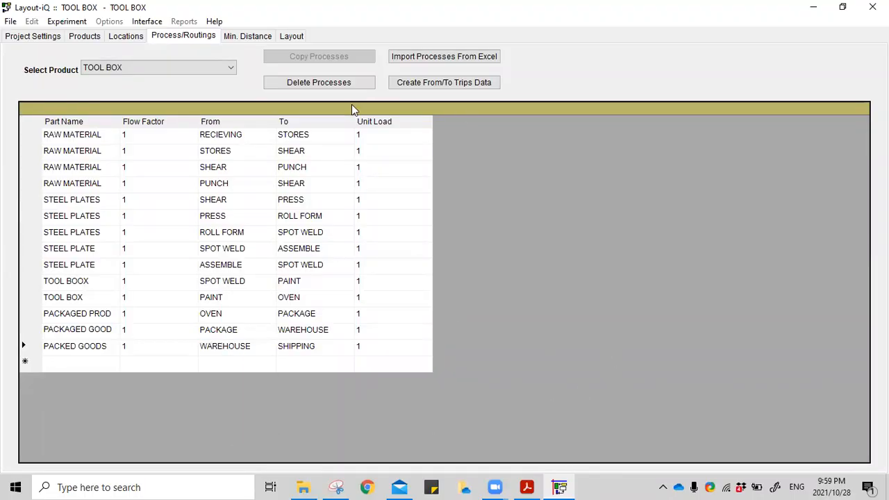
click(290, 36)
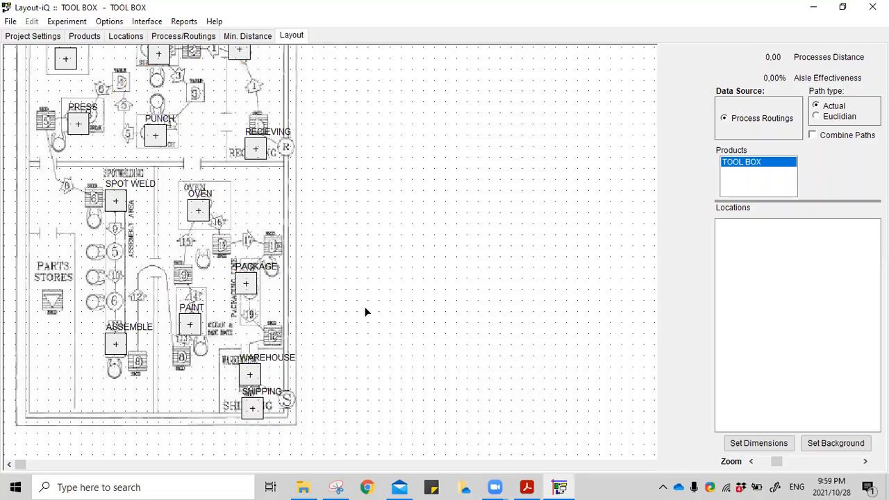
- Check the dimensions and rotation of the RECIEVING location without changing them
mouse_move(398, 259)
mouse_down()
mouse_move(417, 167)
mouse_move(398, 325)
mouse_move(435, 320)
mouse_move(440, 309)
mouse_up()
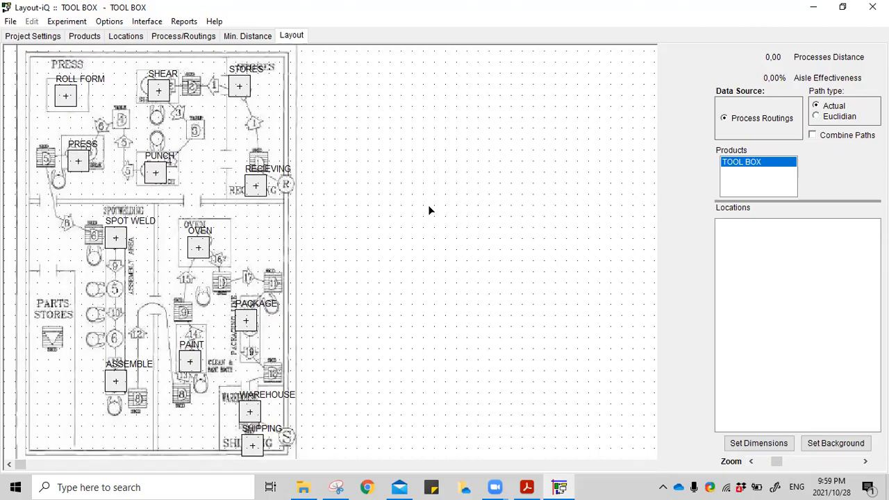
double_click(260, 186)
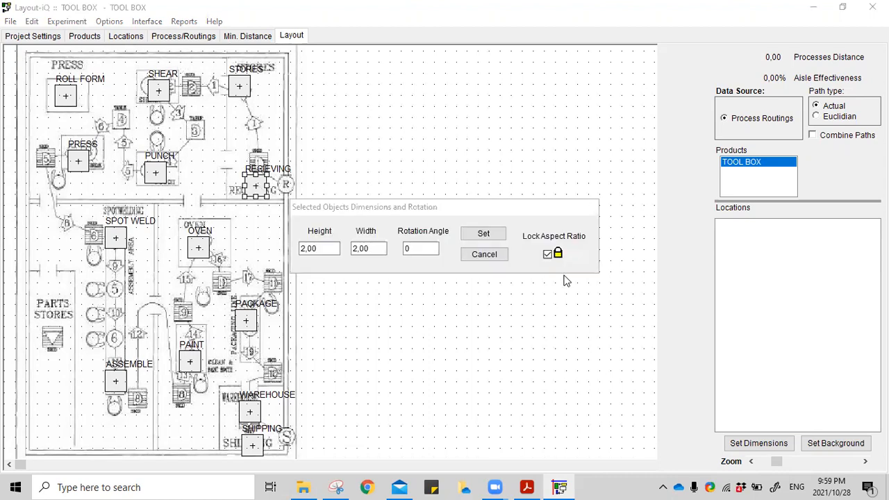
click(495, 255)
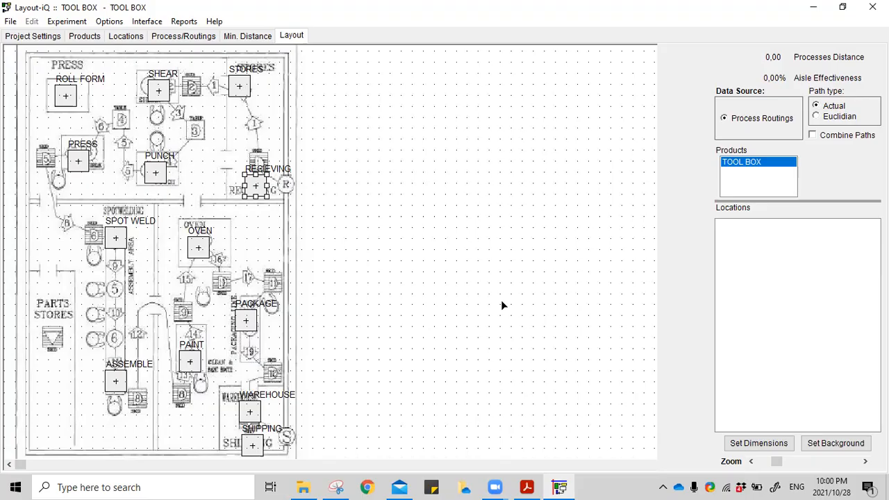
- Shift the PAINT location slightly down on the layout
click(433, 208)
click(248, 321)
click(207, 249)
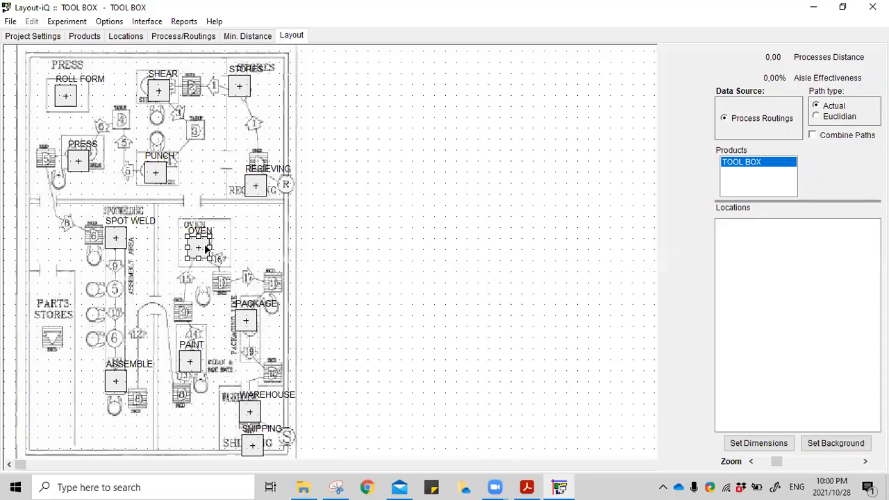
click(190, 362)
drag(191, 362, 189, 366)
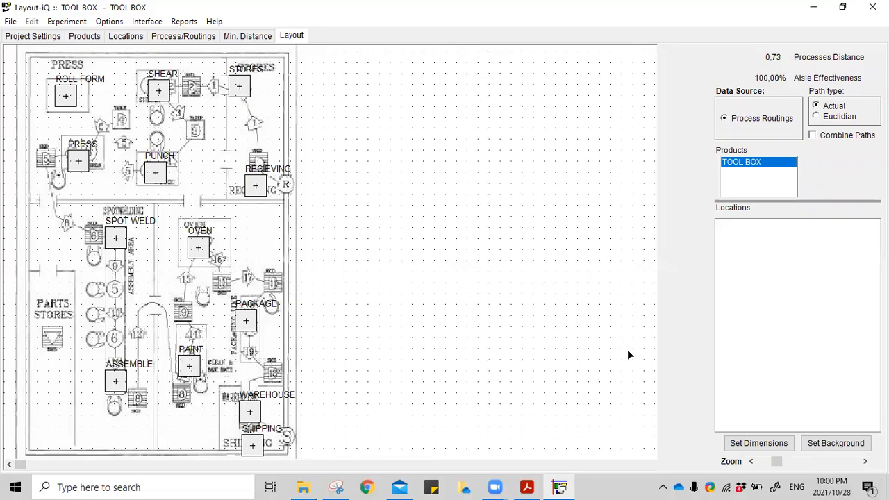
- Display the TOOL BOX flow paths and add a bend point to the RECIEVING to SHIPPING path, level with the OVEN
click(742, 164)
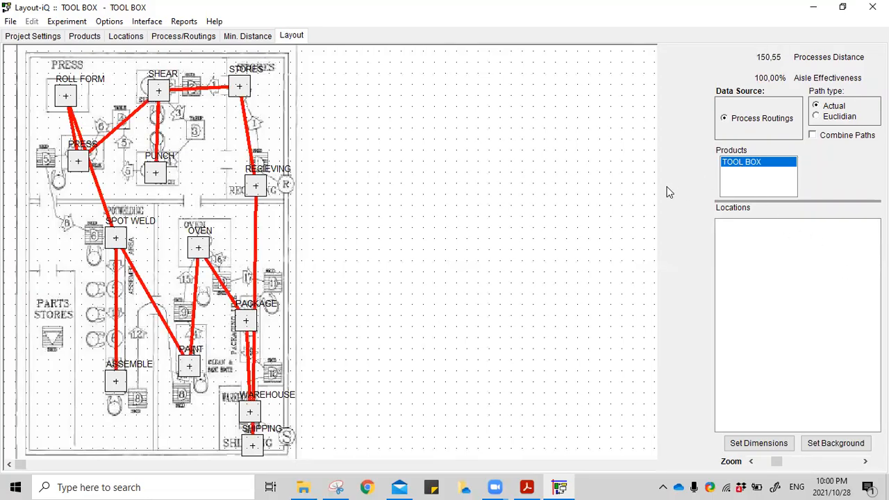
click(256, 248)
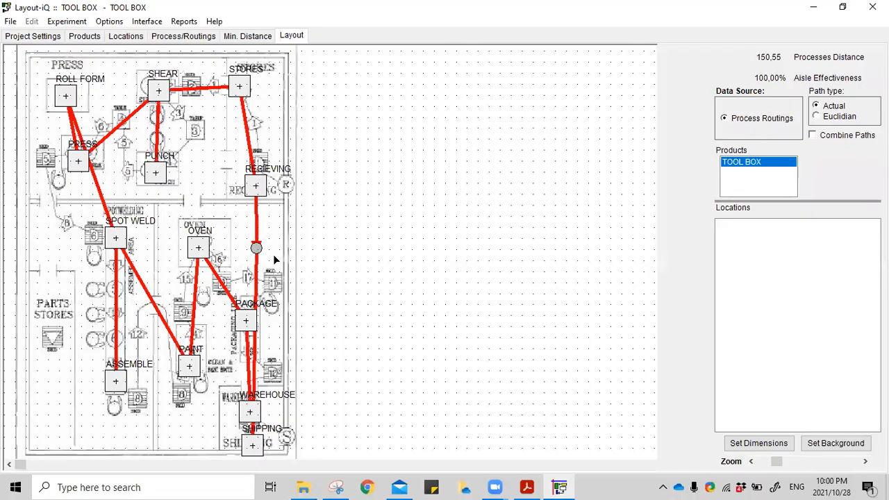
- Review the TOOL BOX process routings, and bend the layout's ROLL FORM to SPOT WELD path just below the wall opening
click(167, 38)
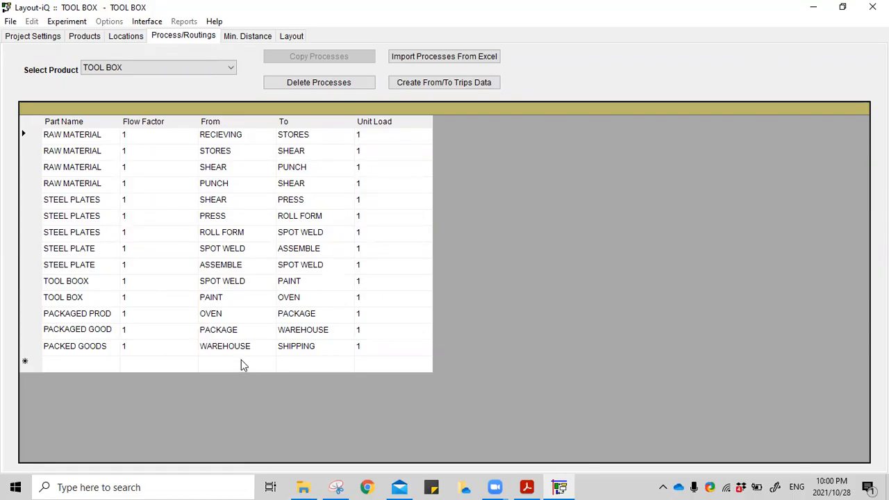
click(292, 35)
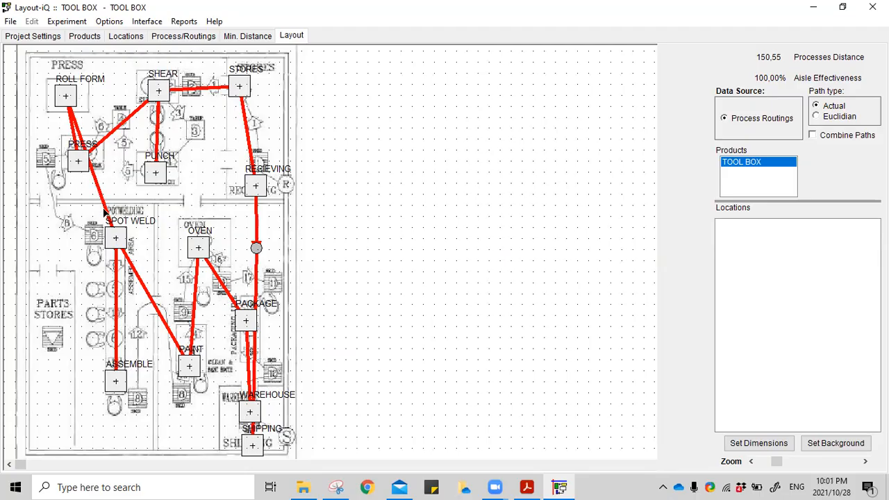
drag(54, 215, 55, 221)
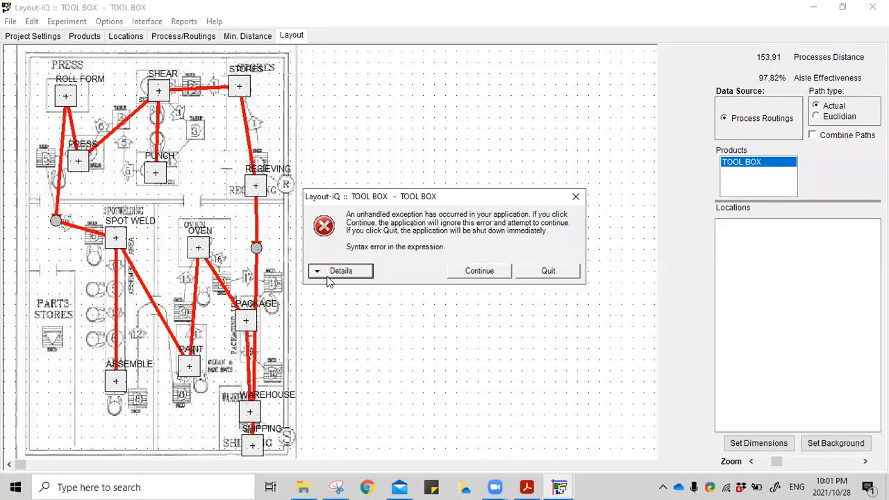
click(479, 272)
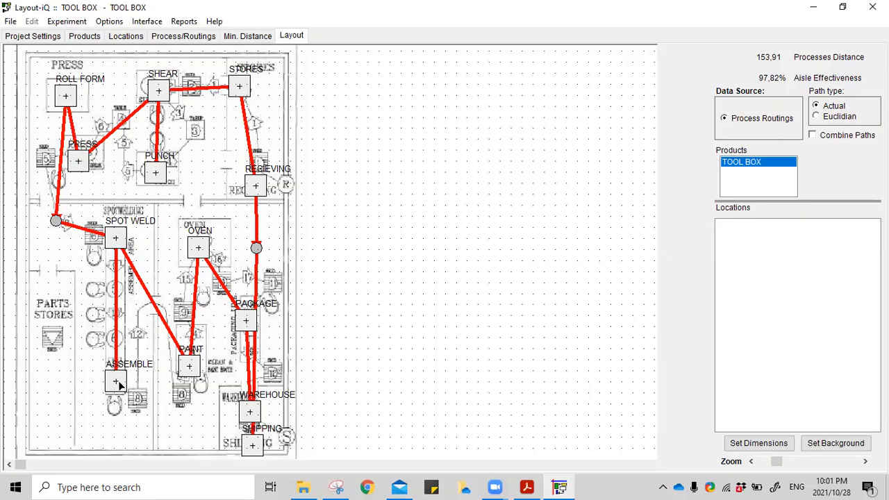
- Add a bend point to each path between SPOT WELD and ASSEMBLE, pulling one path out to the side of the assembly line
click(116, 332)
click(115, 373)
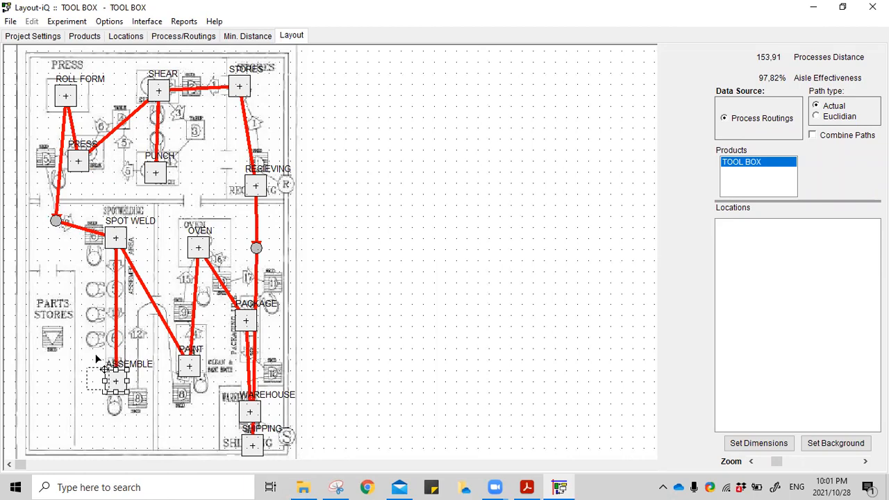
drag(117, 365, 118, 365)
click(116, 353)
click(96, 350)
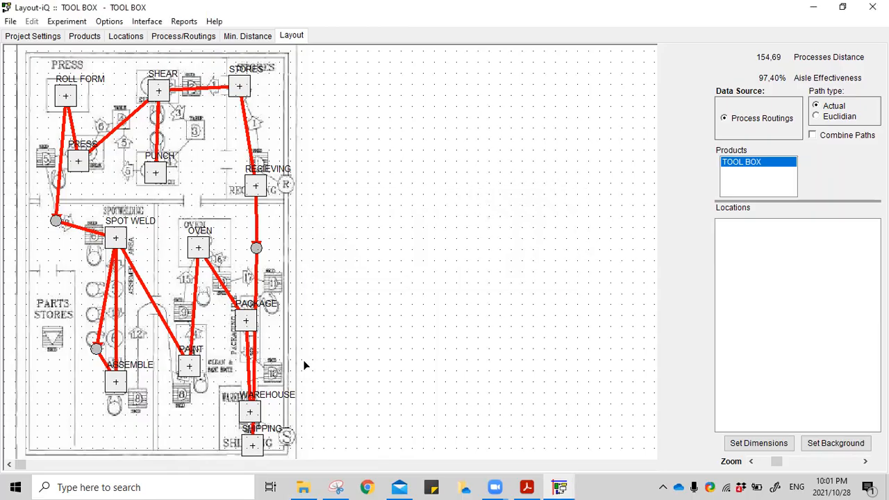
click(115, 343)
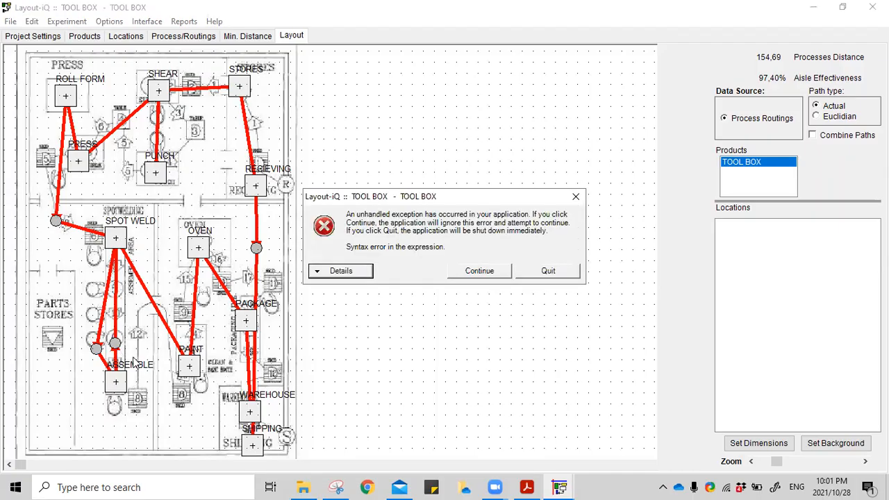
click(479, 273)
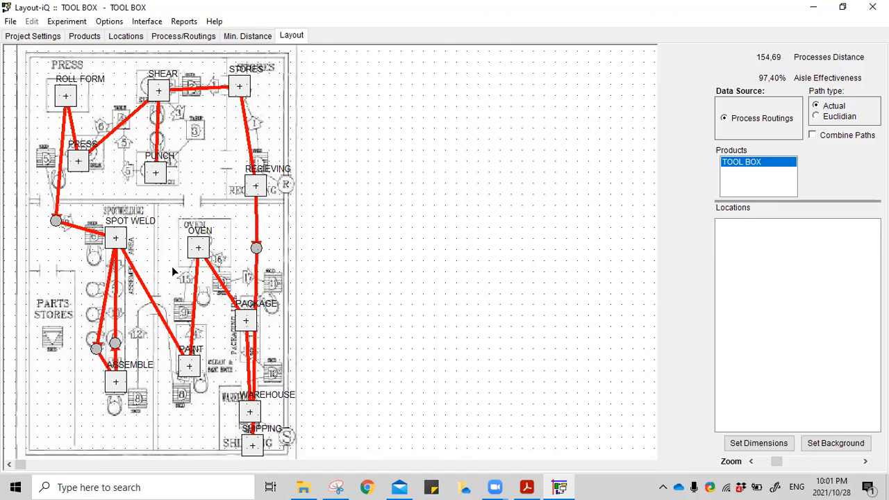
- Reroute the SPOT WELD to PAINT path through the wall opening with a bend point on each side of the wall
click(118, 238)
drag(160, 313, 171, 307)
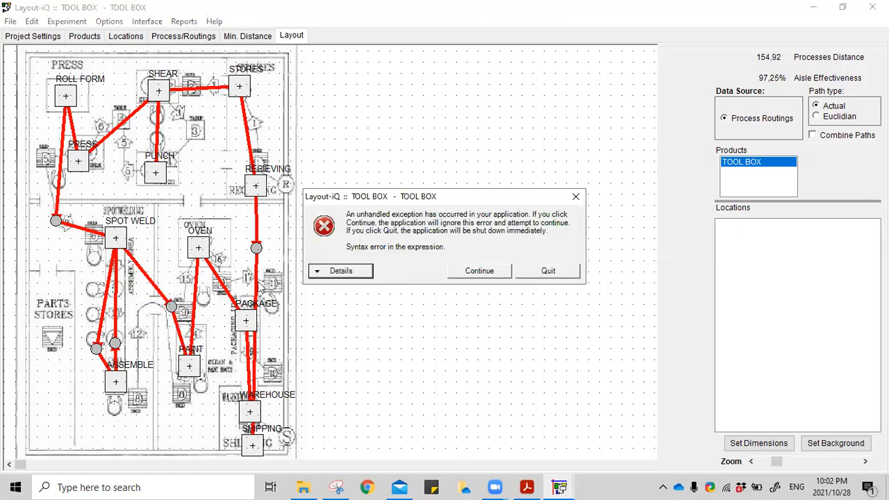
click(486, 275)
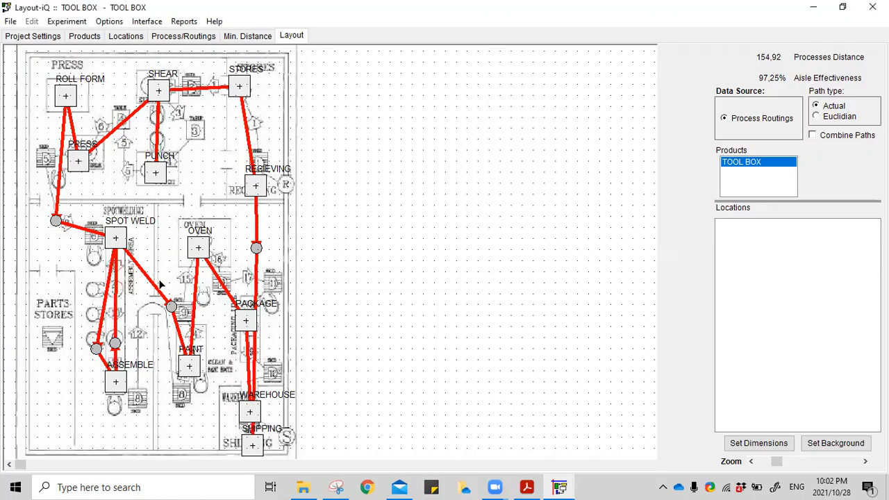
drag(151, 281, 142, 305)
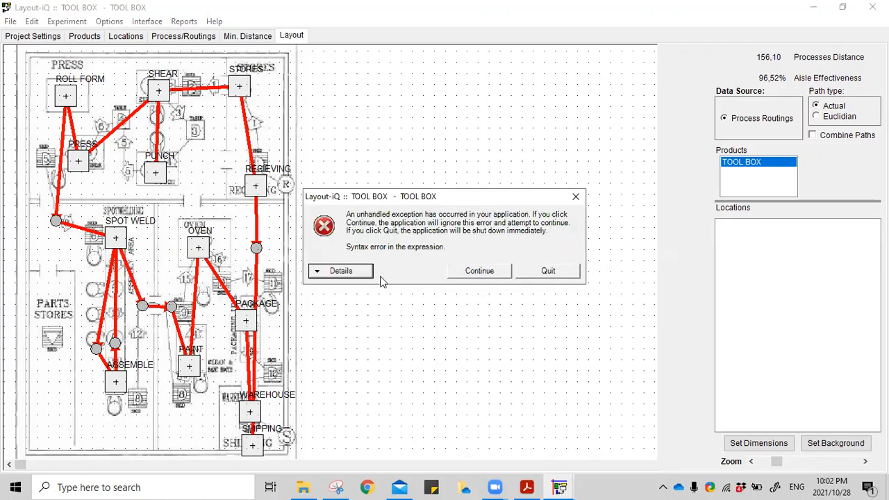
click(487, 276)
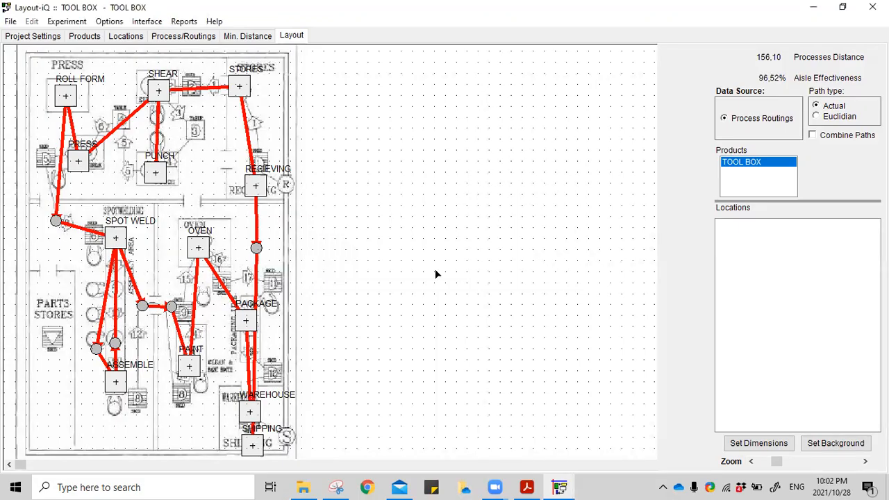
- Add a second bend point to the ROLL FORM to SPOT WELD path at the wall opening below PRESS
click(59, 199)
click(47, 197)
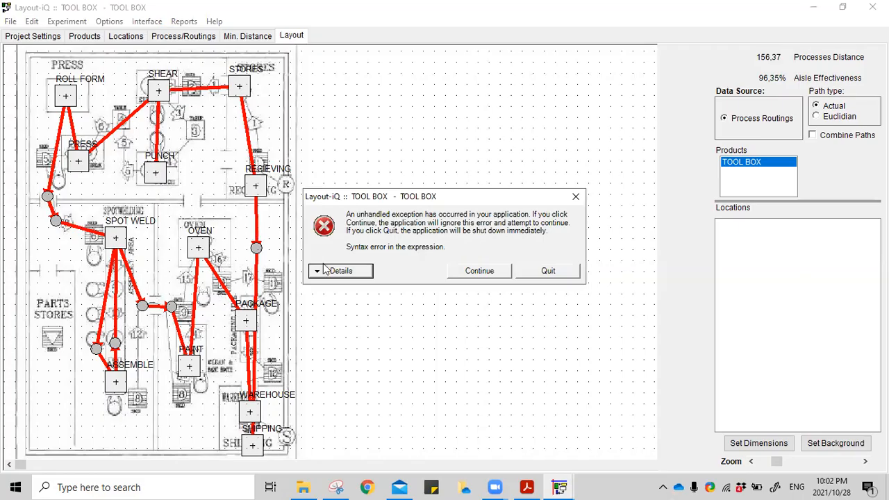
click(492, 271)
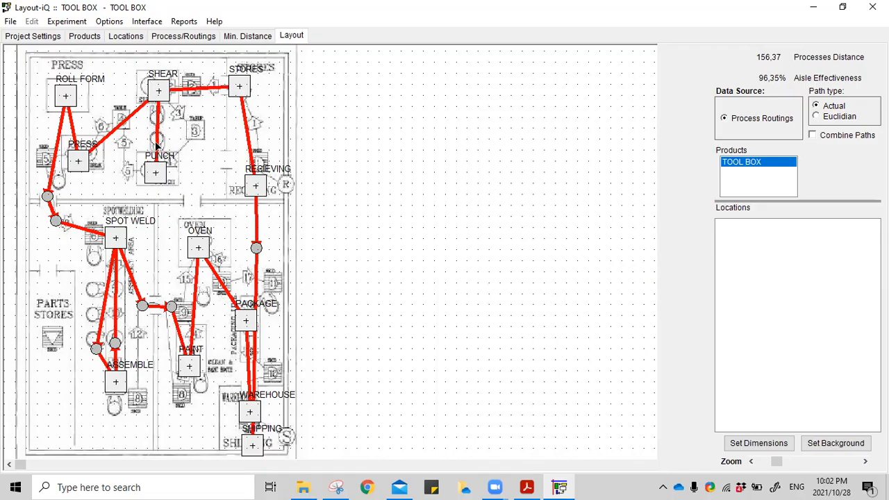
- Bend the two paths between SHEAR and PUNCH outward to opposite sides of the workers
drag(166, 142, 175, 144)
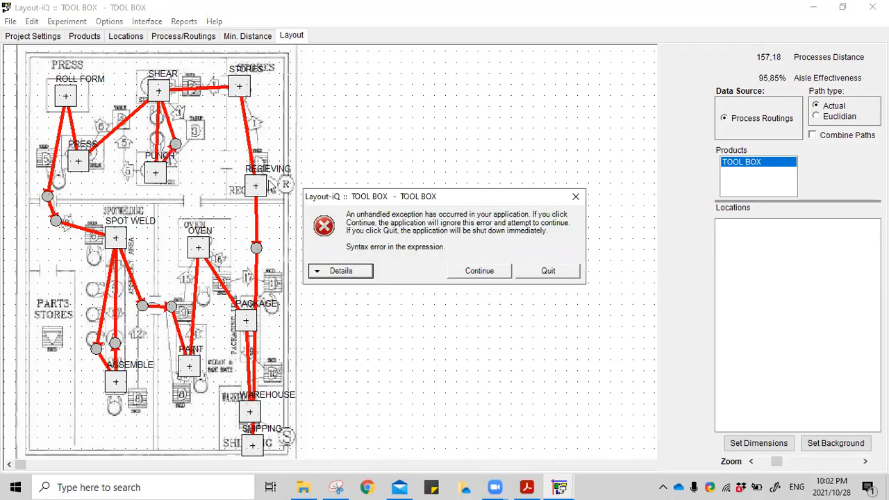
click(479, 271)
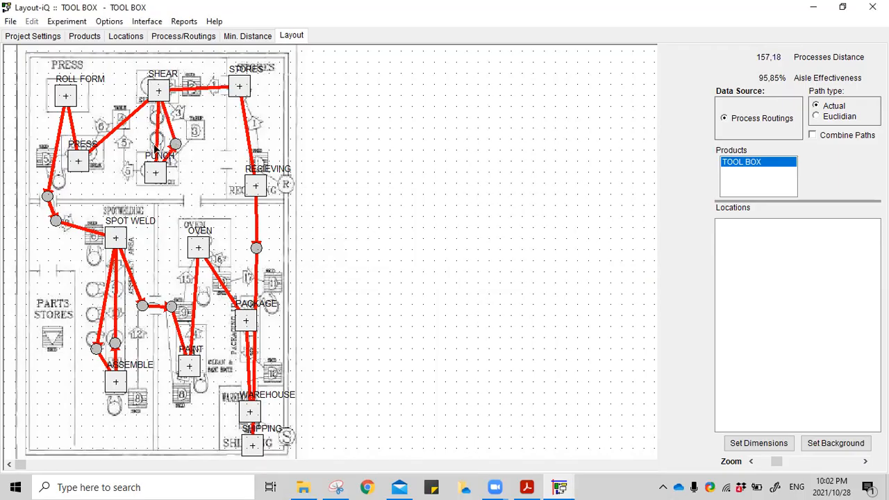
drag(156, 148, 134, 146)
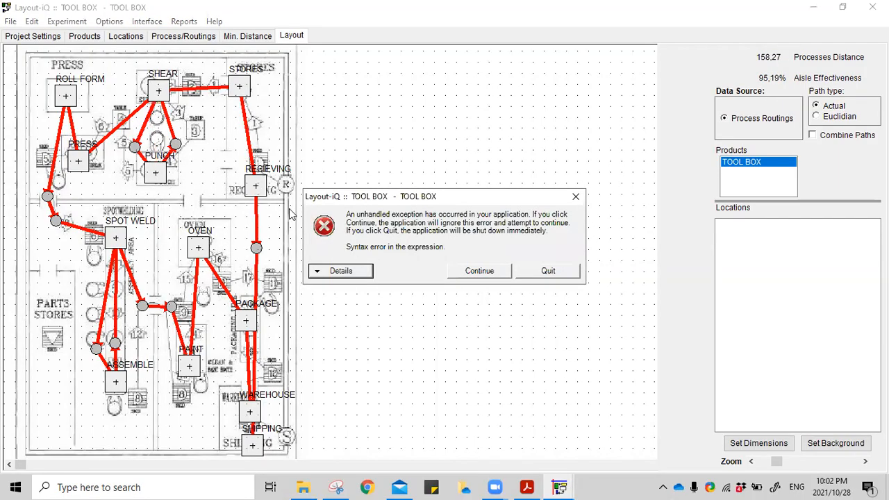
click(476, 274)
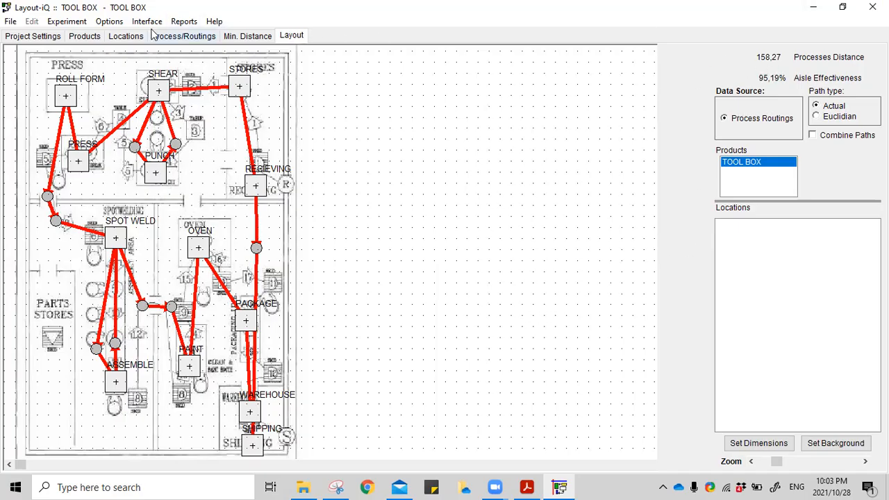
- Generate the Process Routings by Product report and dismiss the Excel file warning
click(188, 27)
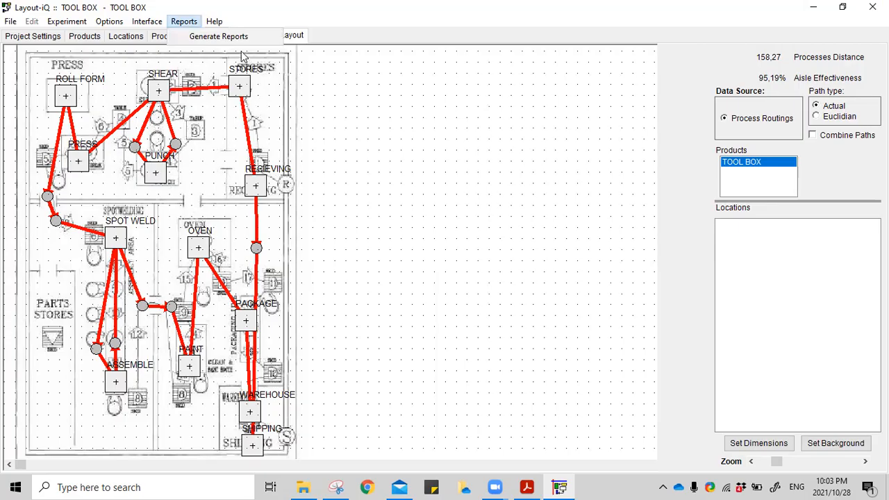
click(208, 35)
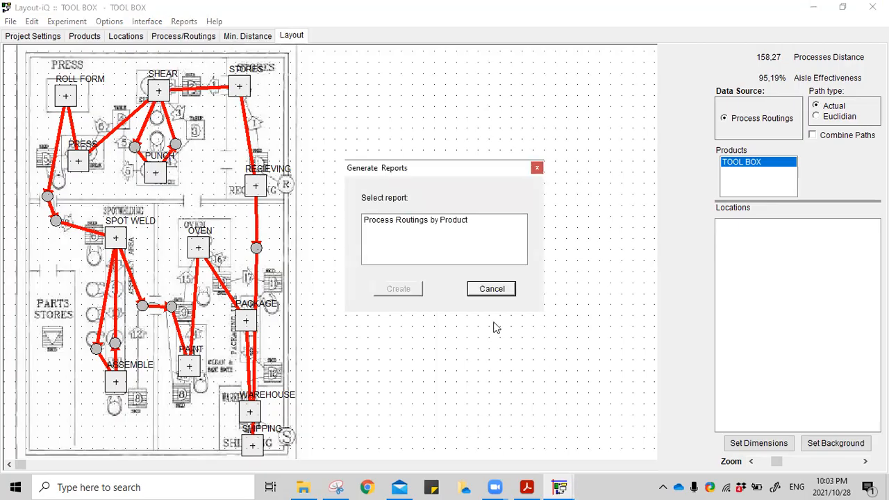
click(452, 224)
click(398, 289)
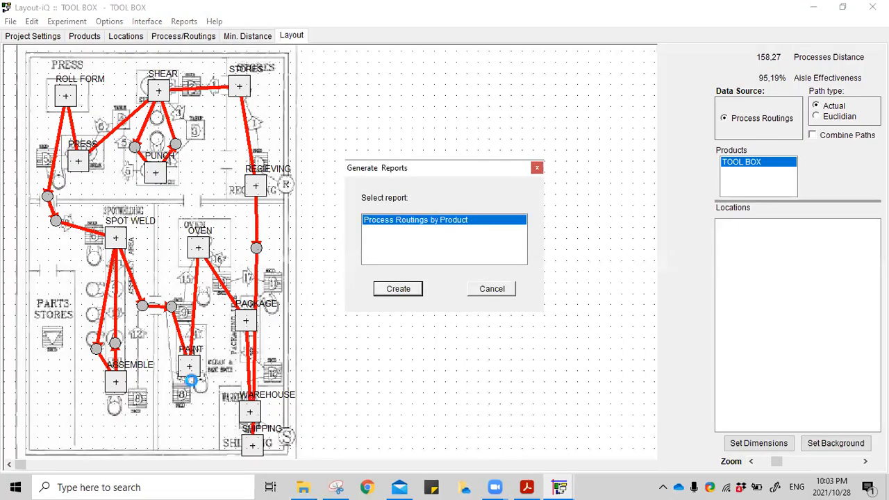
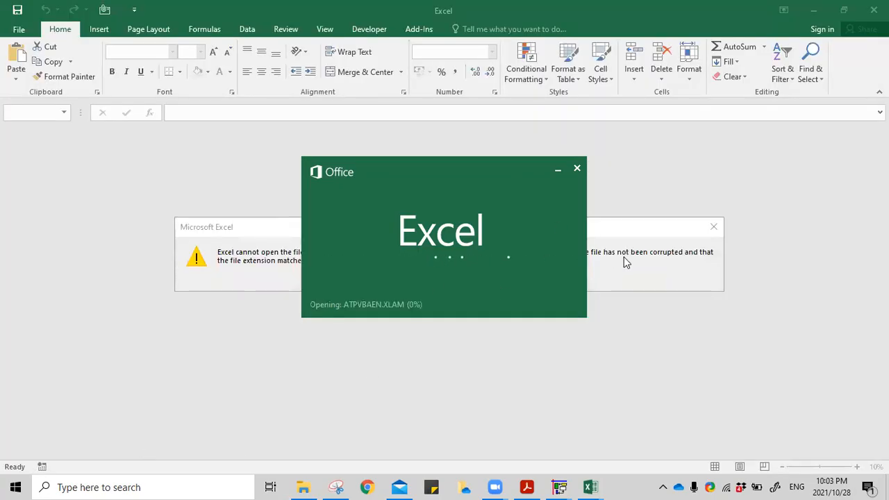
click(458, 282)
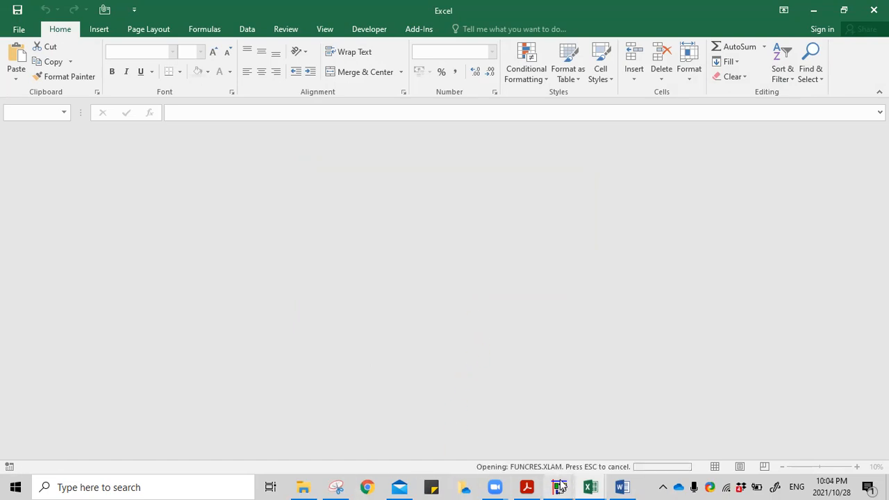
- Close the report generator in Layout-iQ and switch to Excel to view the Process Routings by Product report
mouse_move(564, 485)
click(535, 440)
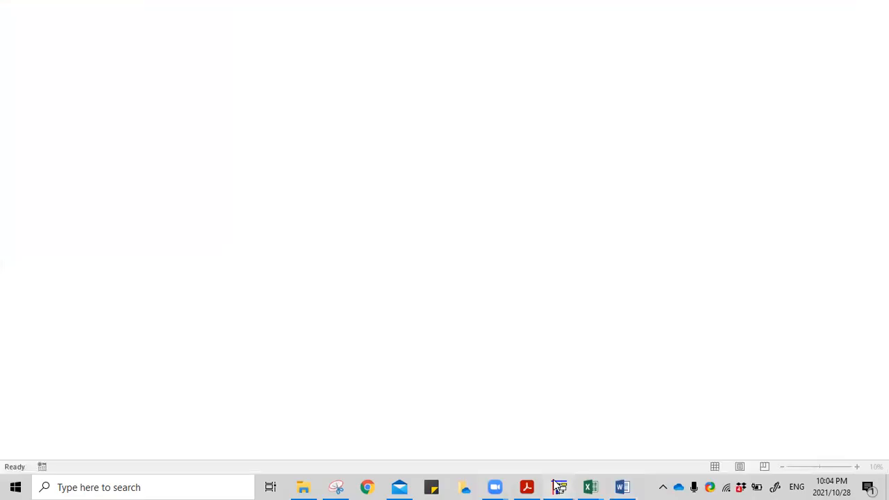
click(557, 486)
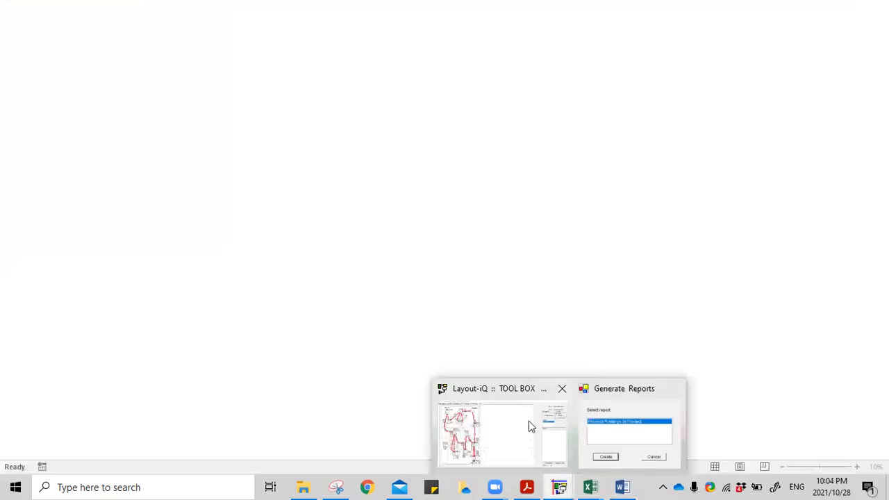
click(485, 432)
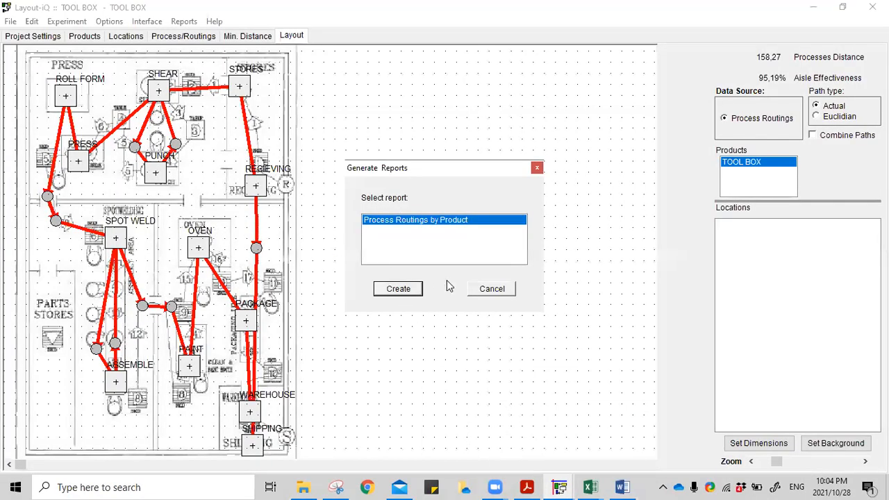
click(492, 289)
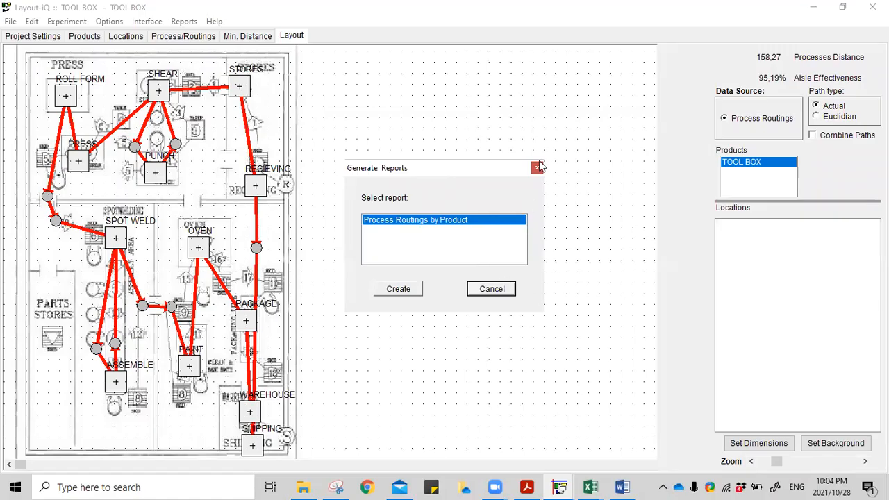
click(171, 33)
click(588, 486)
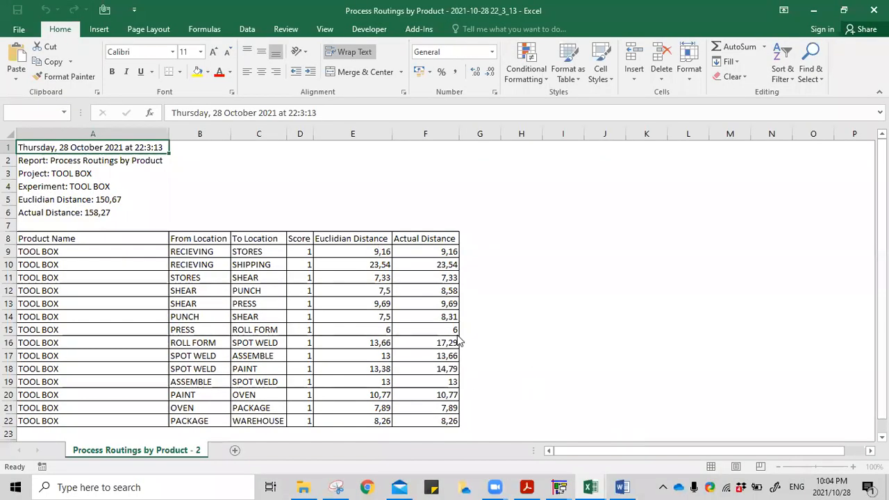
- Select the whole Process Routings by Product report, from the date line in A1 through the end of the table in column F
scroll(572, 338, down, 5)
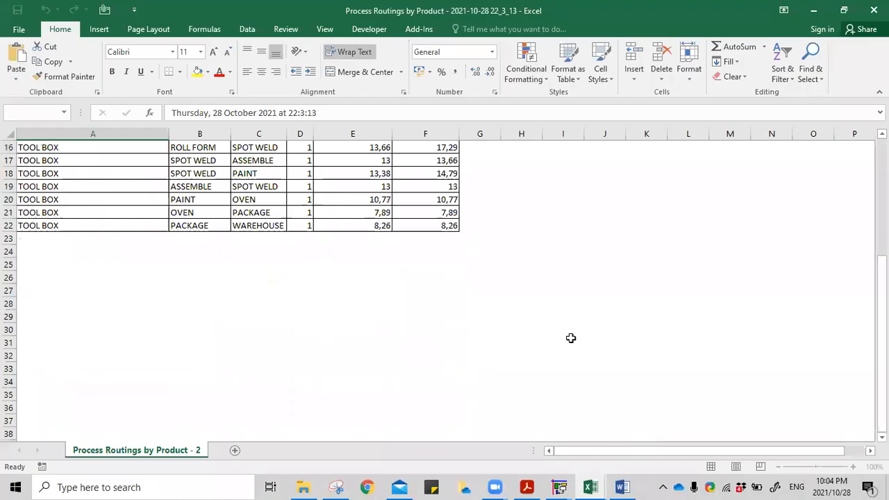
click(570, 338)
scroll(569, 337, up, 4)
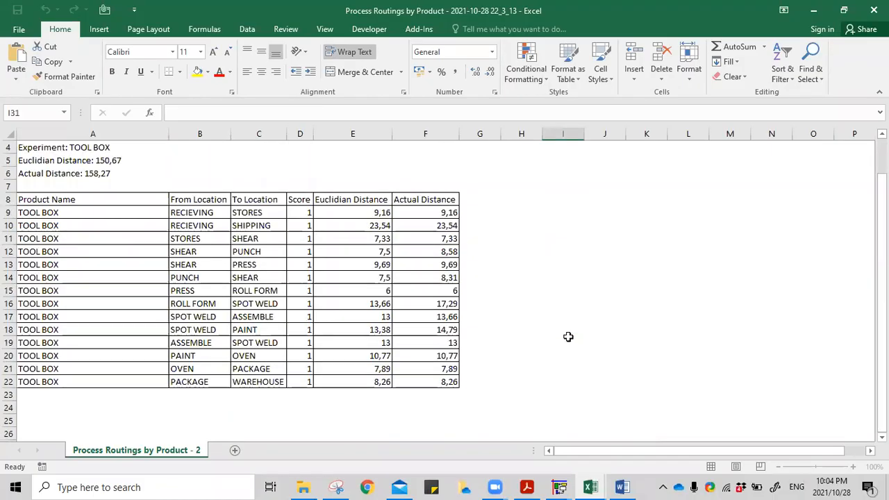
scroll(450, 293, up, 1)
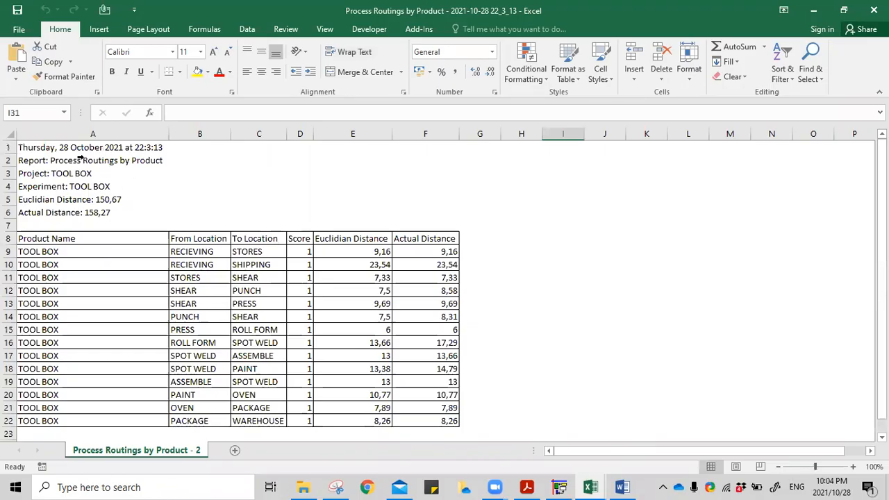
drag(43, 146, 426, 429)
scroll(427, 389, down, 6)
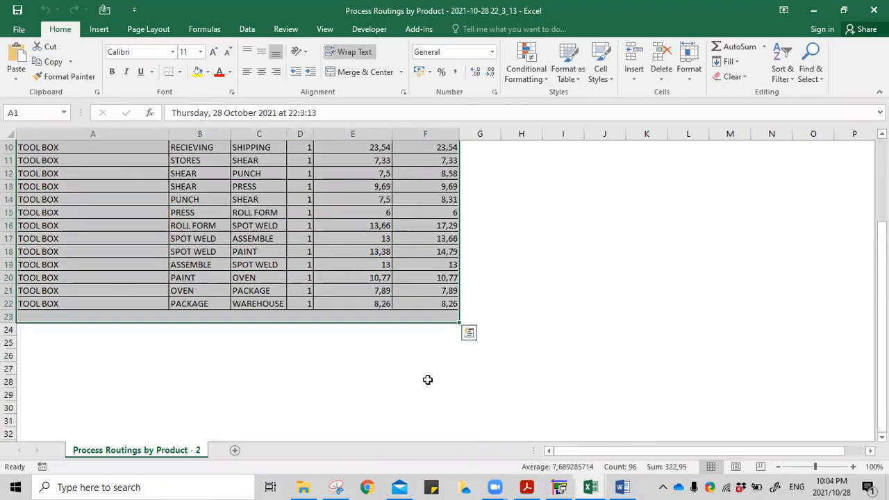
scroll(427, 380, down, 13)
scroll(428, 380, up, 19)
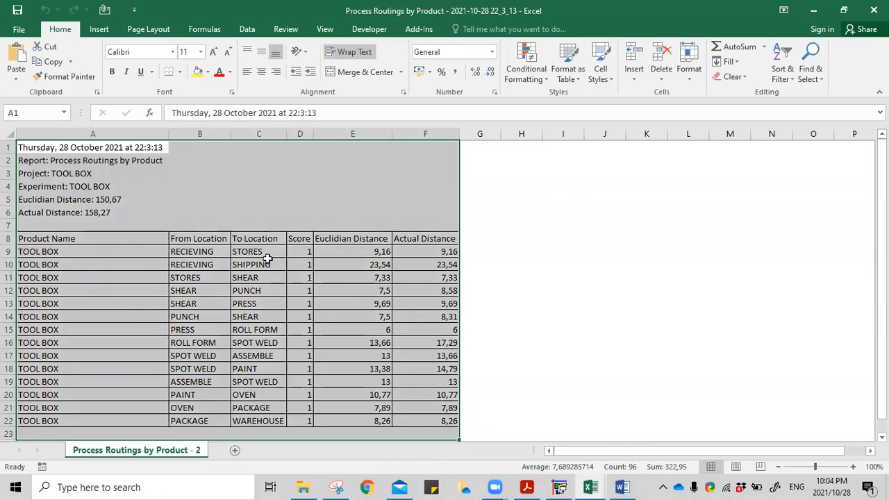
- Try to copy the selected report into the blank Word document, and delete the picture that was pasted
key(ctrl+q)
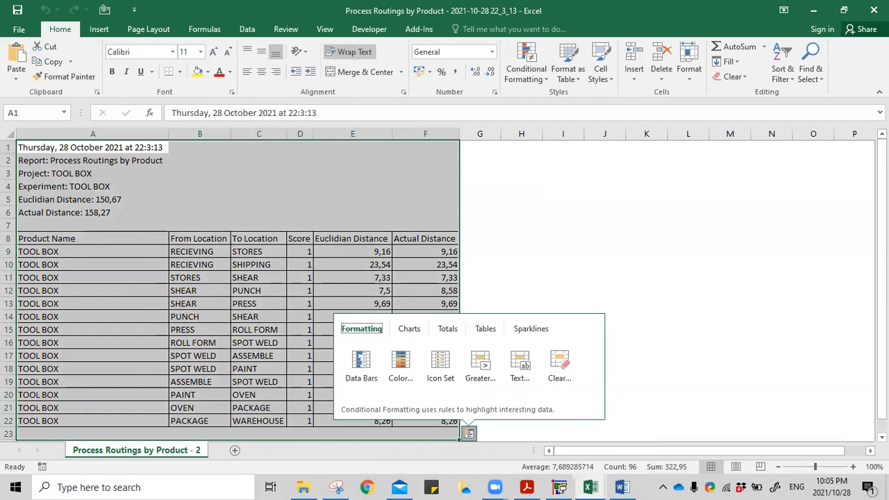
key(alt+Tab)
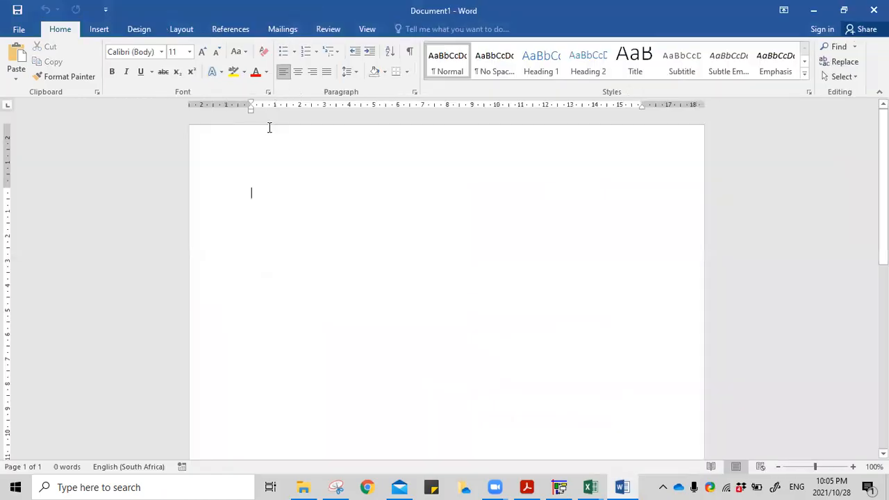
right_click(286, 206)
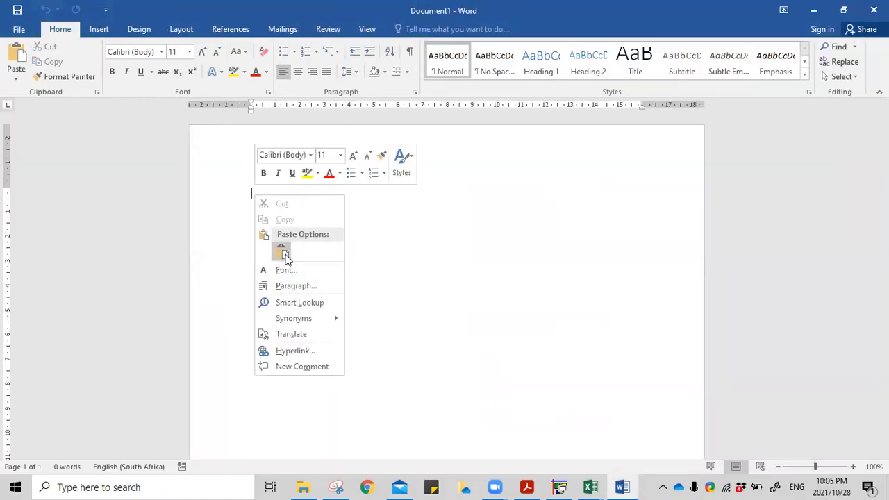
click(281, 257)
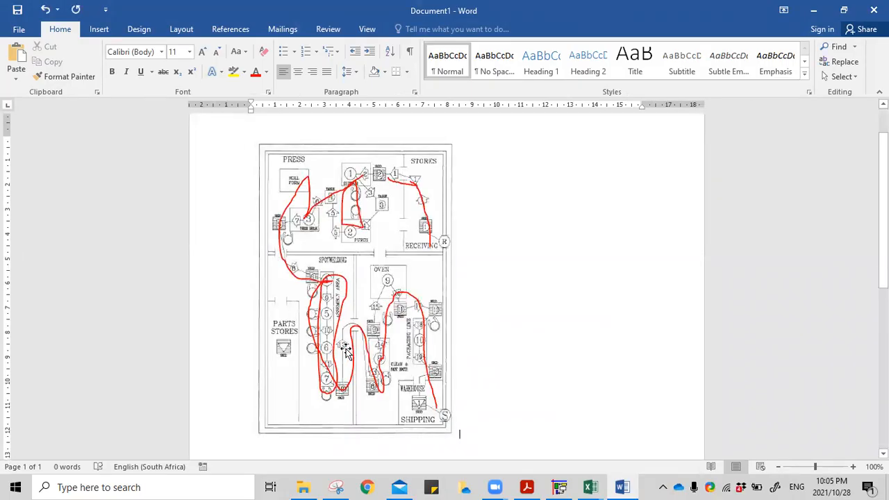
click(370, 402)
key(Delete)
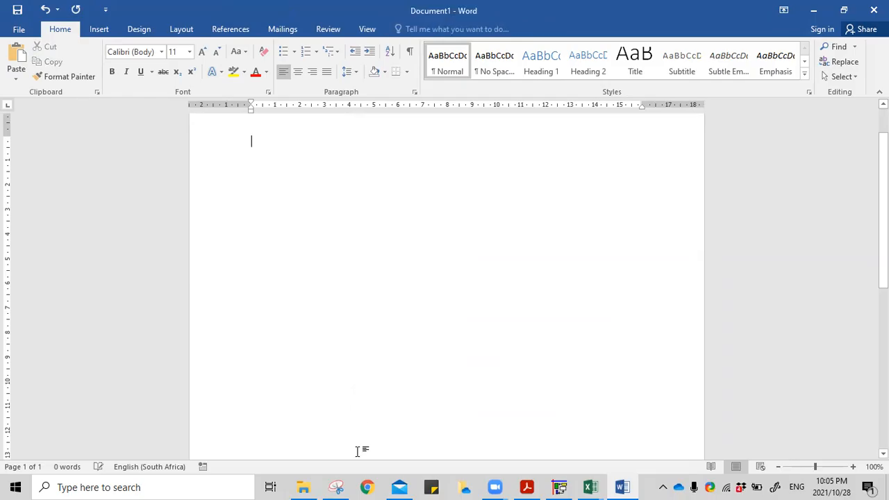
- Copy the selected report range in Excel and paste it as a picture into the blank Word document
click(587, 484)
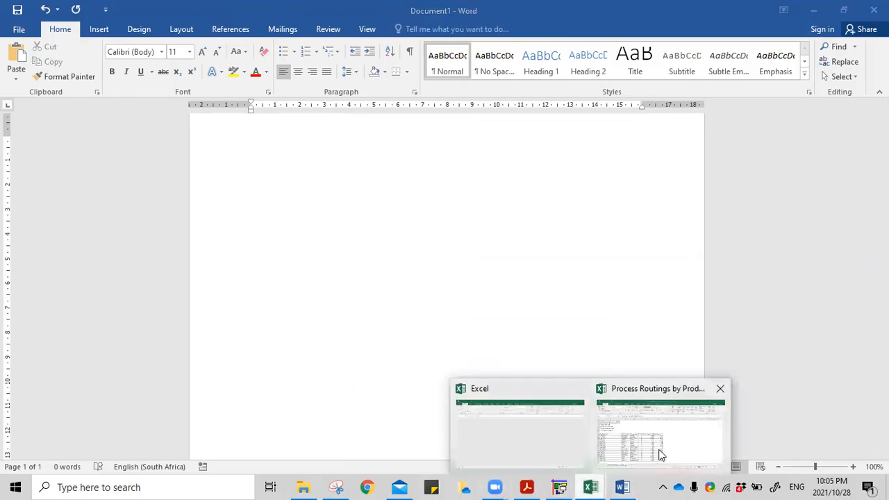
click(660, 452)
right_click(335, 316)
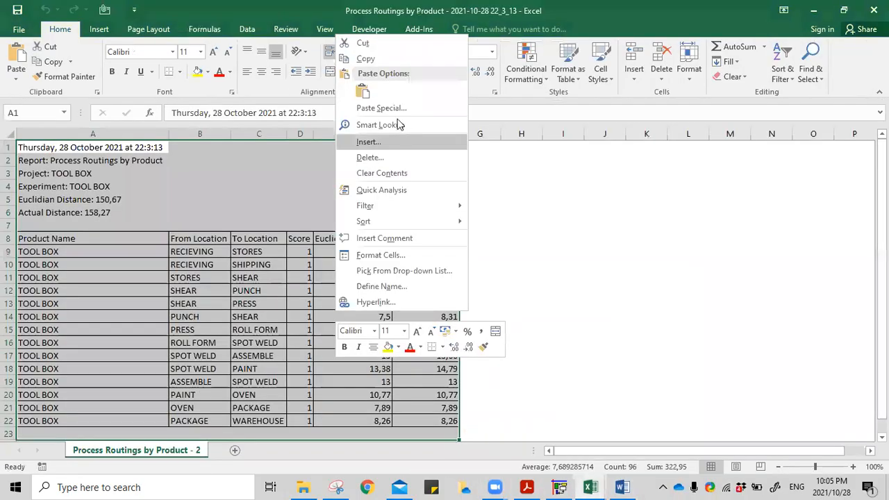
click(361, 61)
click(813, 11)
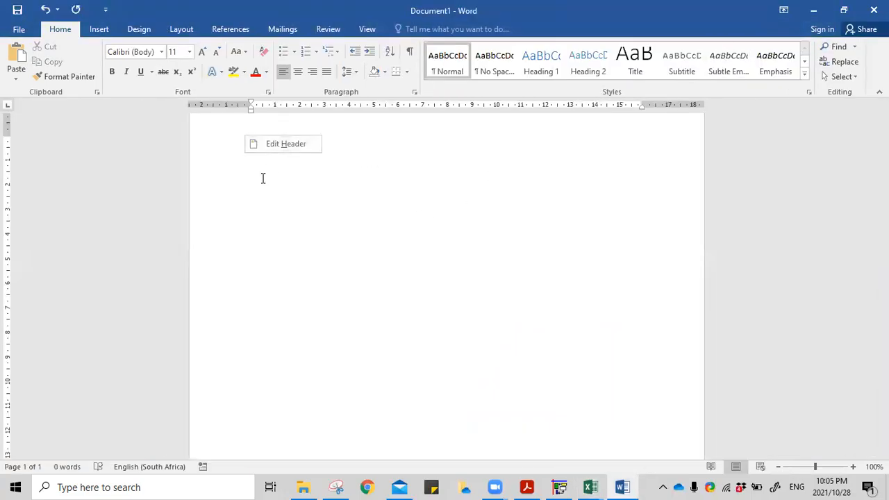
right_click(258, 146)
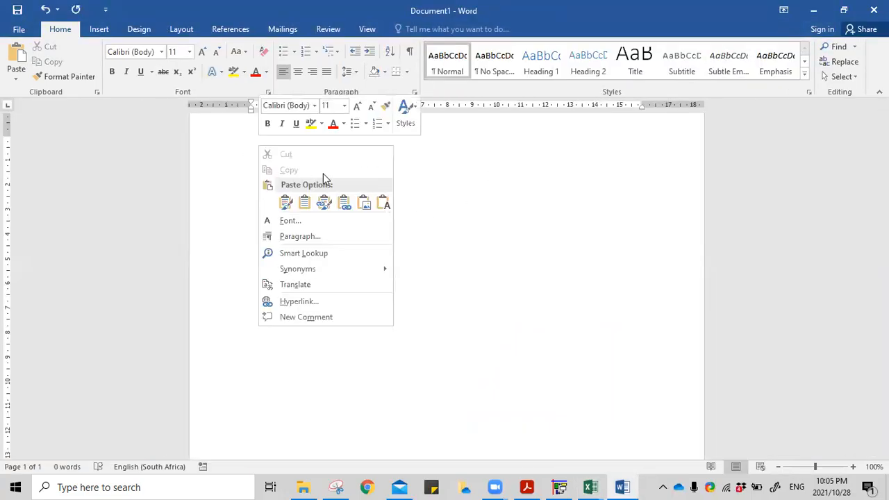
click(364, 203)
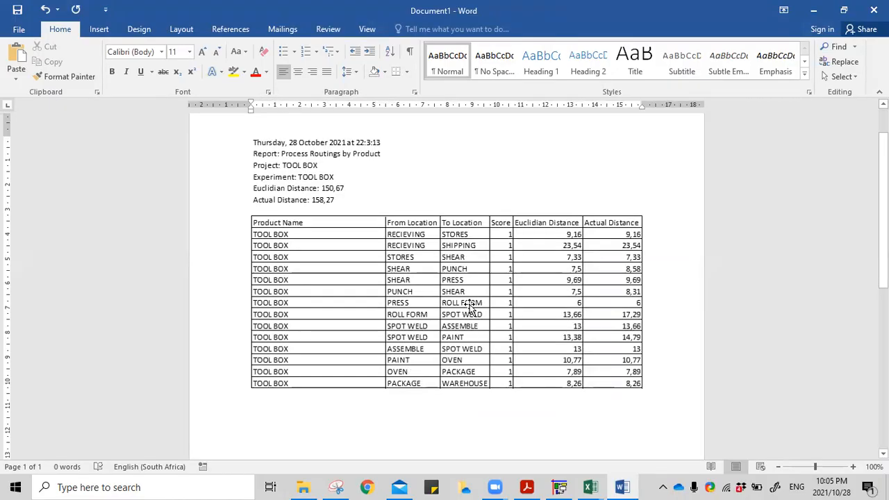
- Add an empty line above the report picture and place the cursor there
click(341, 187)
scroll(344, 178, up, 1)
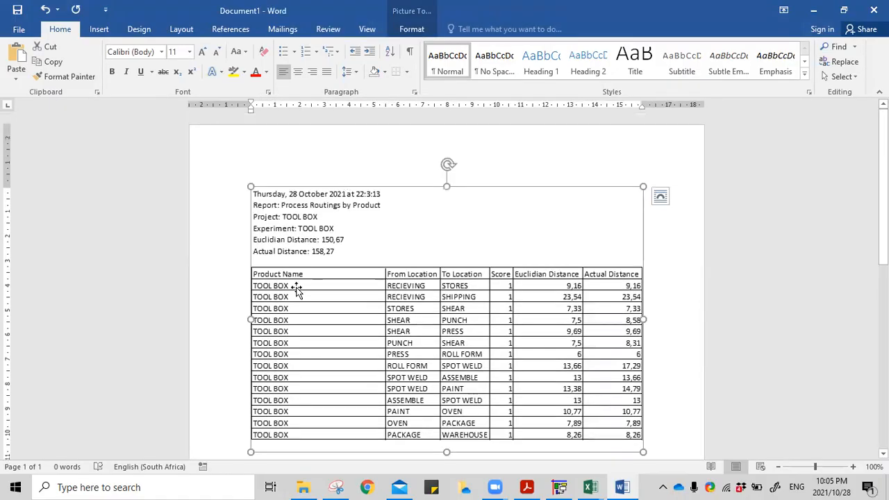
key(Return)
click(279, 175)
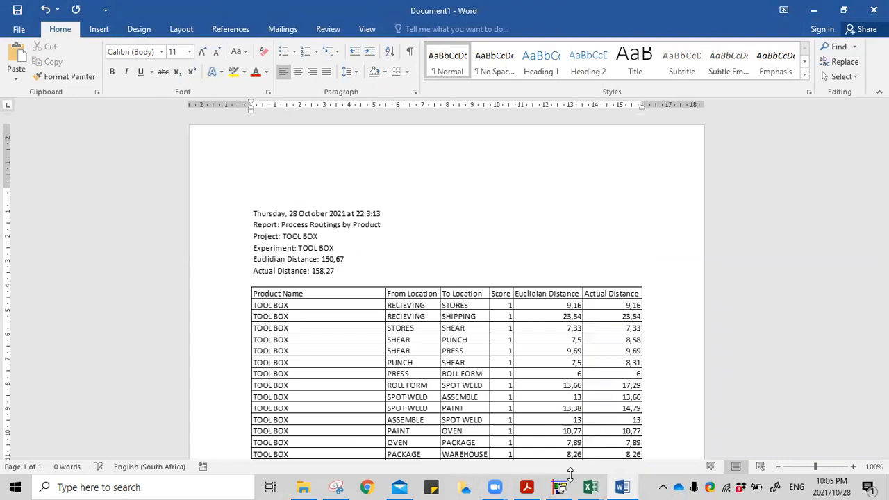
- Switch to Layout-iQ and capture the TOOL BOX layout plan with its flow paths using the Snipping Tool
click(592, 485)
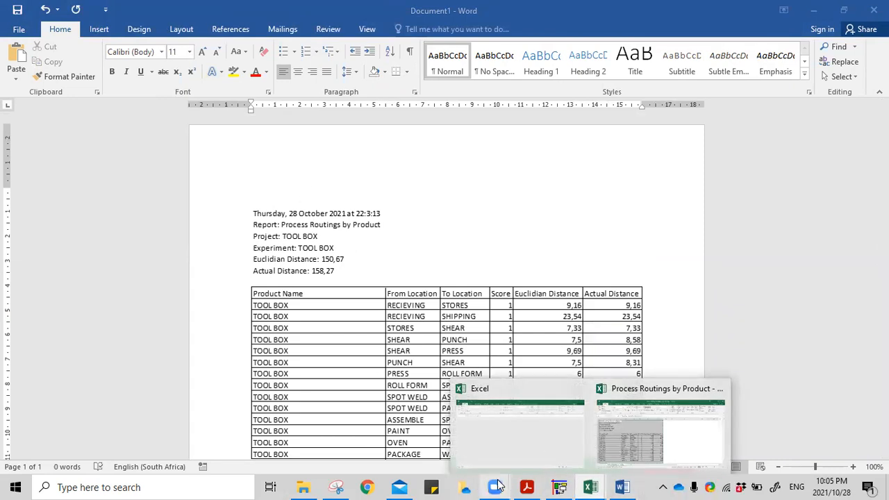
click(559, 487)
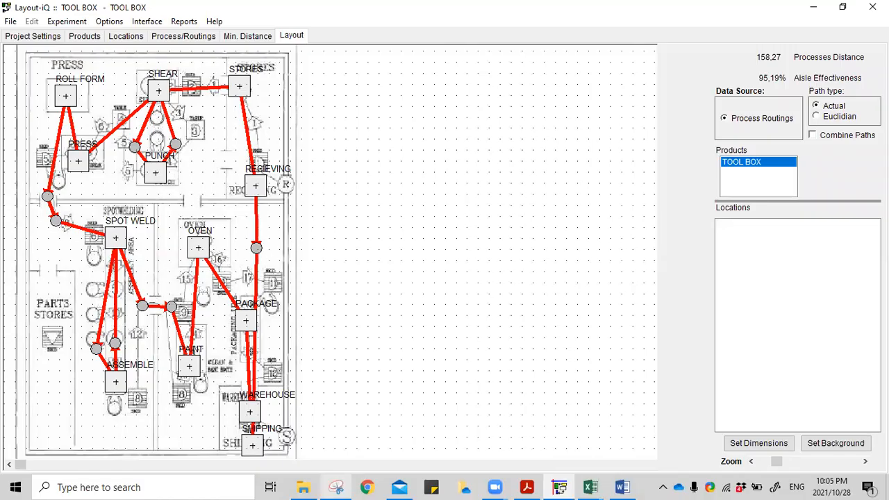
click(339, 486)
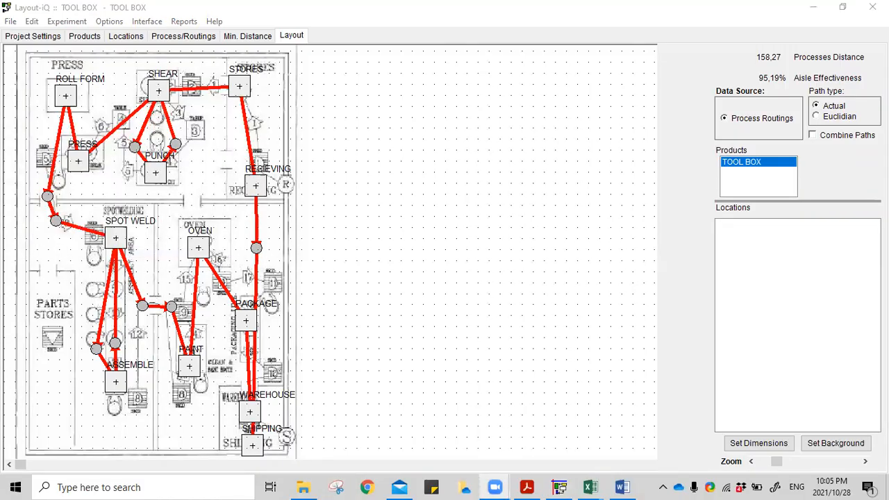
drag(19, 43, 304, 462)
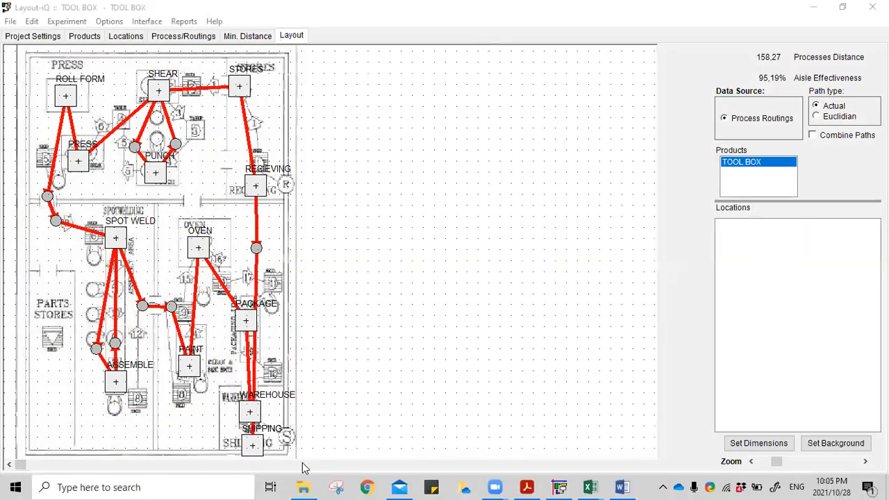
- Paste the layout plan capture above the report picture in the Word document and add an empty line above it
click(622, 482)
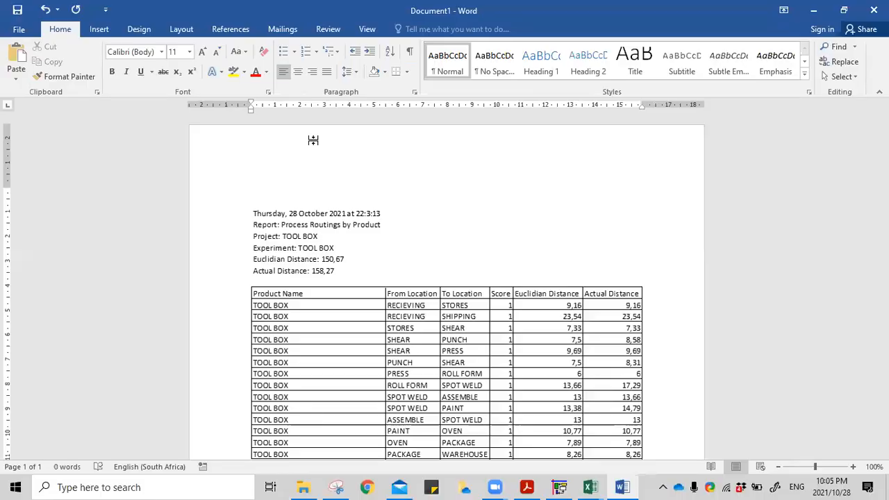
key(ctrl+v)
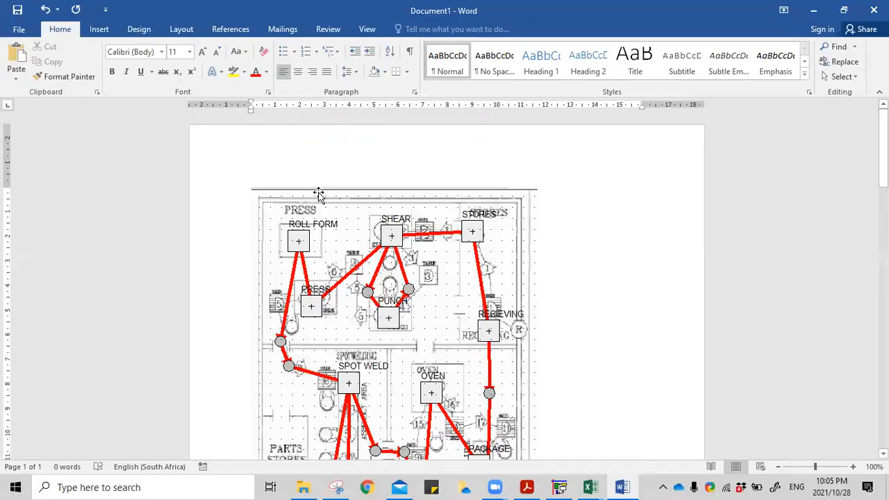
click(466, 274)
key(Return)
scroll(381, 238, down, 2)
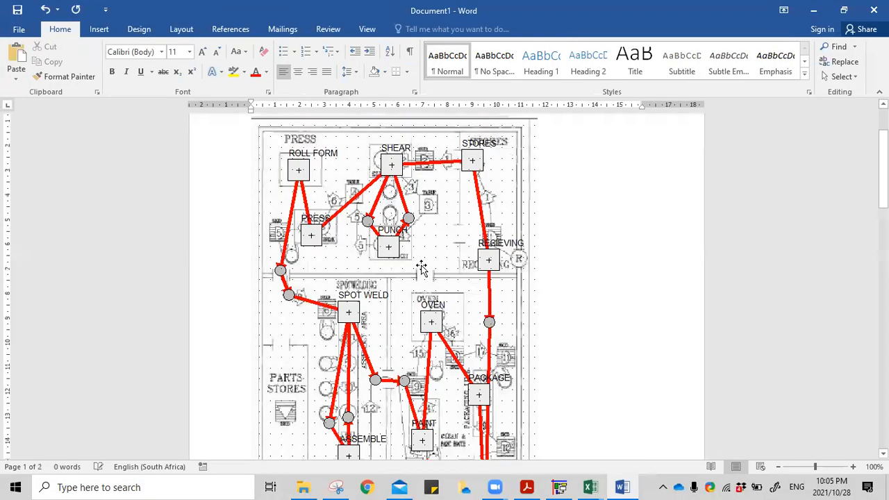
scroll(343, 201, up, 3)
- Show the TOOL BOX Process/Routings table in Layout-iQ and capture it with a new Snipping Tool snip
click(590, 487)
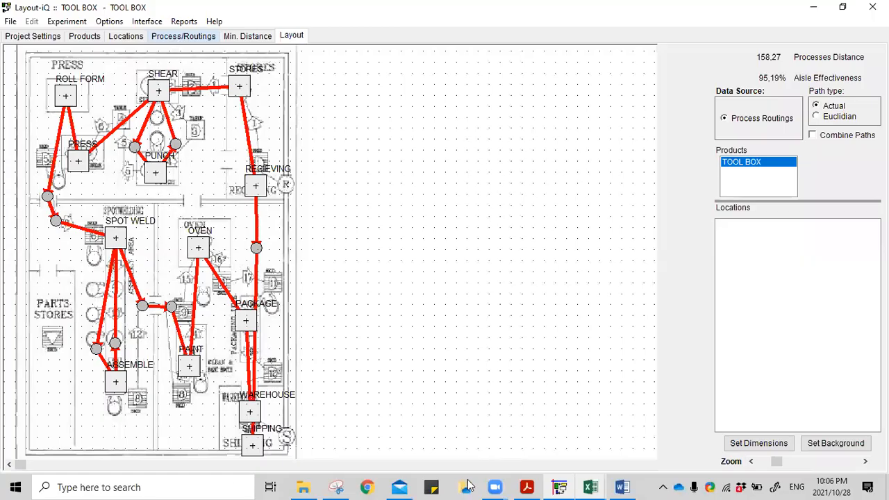
click(467, 484)
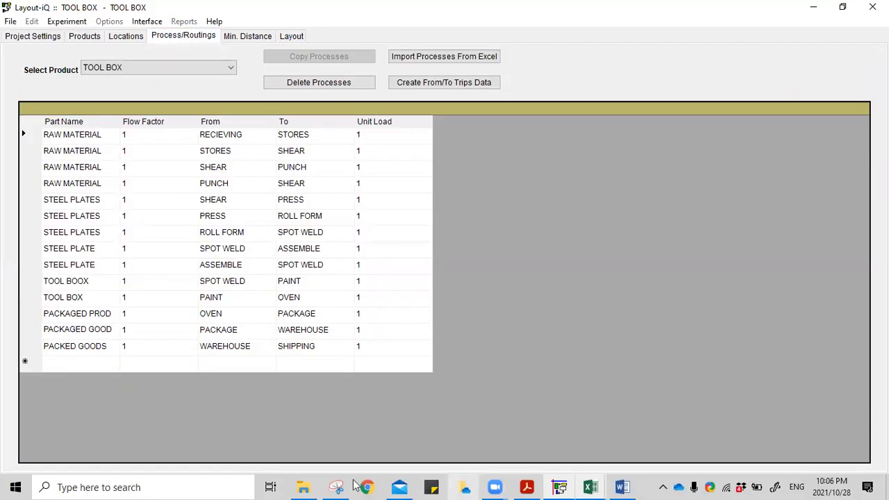
click(336, 486)
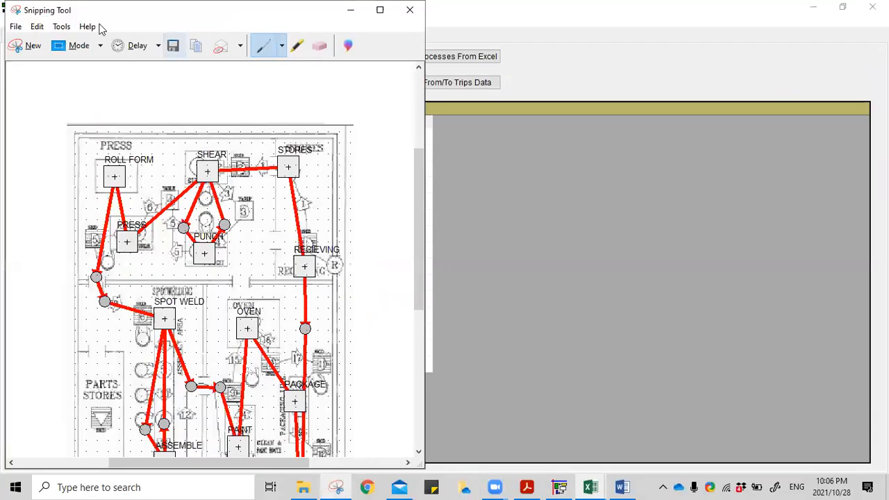
click(28, 46)
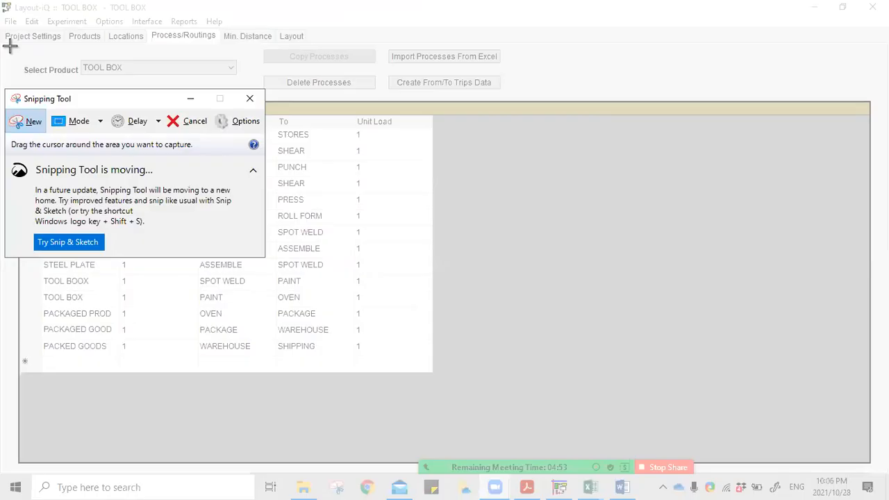
drag(3, 44, 415, 411)
drag(511, 399, 513, 394)
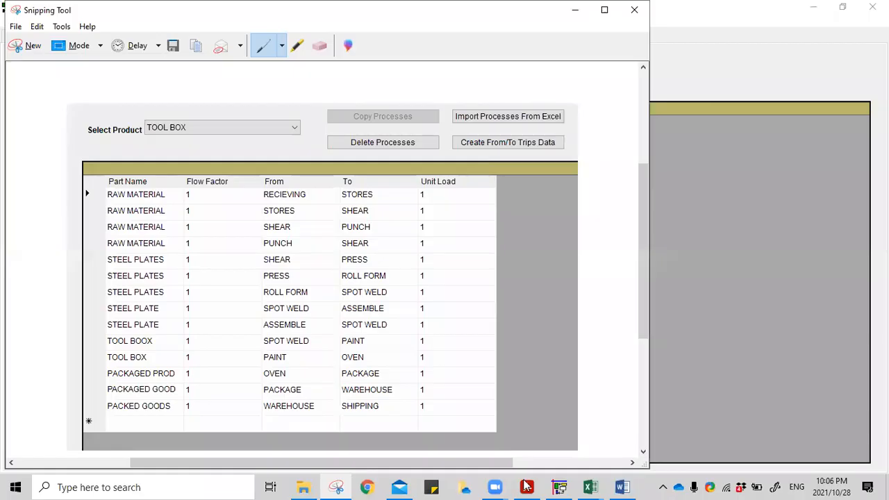
- Switch to Word and paste the process routings capture above the layout plan
mouse_move(589, 484)
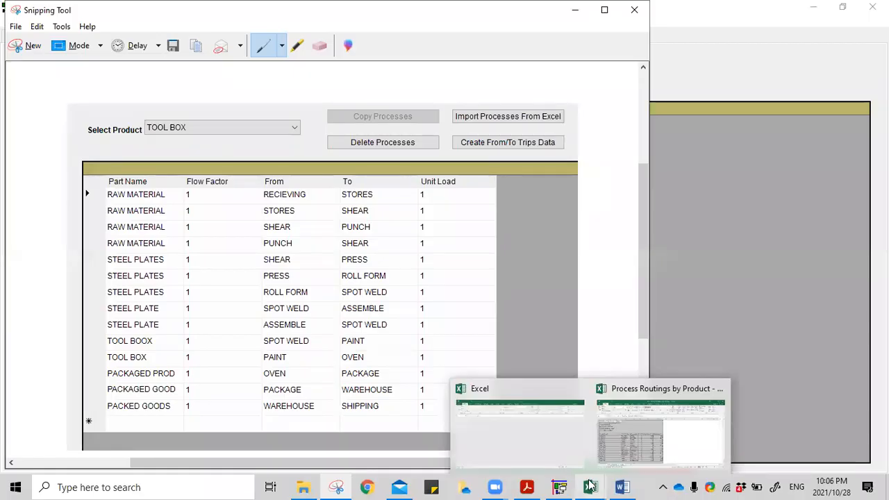
click(622, 487)
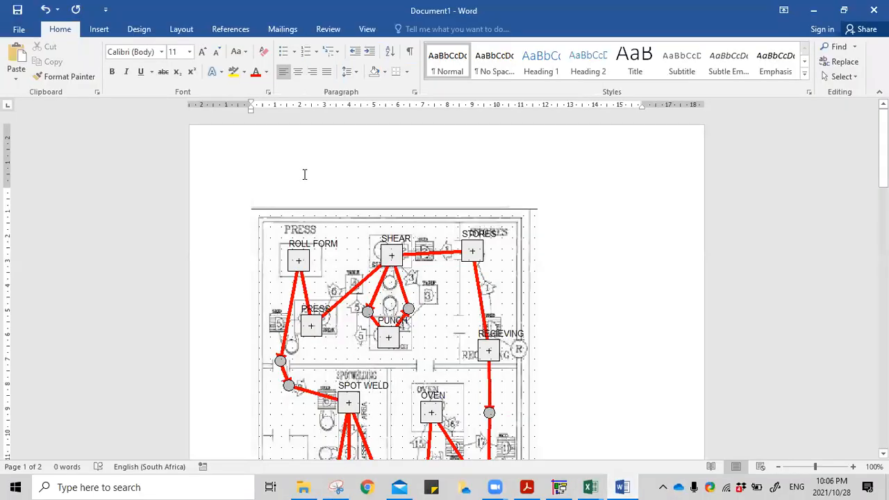
key(ctrl+v)
- Look through the Word document to check the pasted routings table, layout plan and distance report
scroll(369, 257, down, 2)
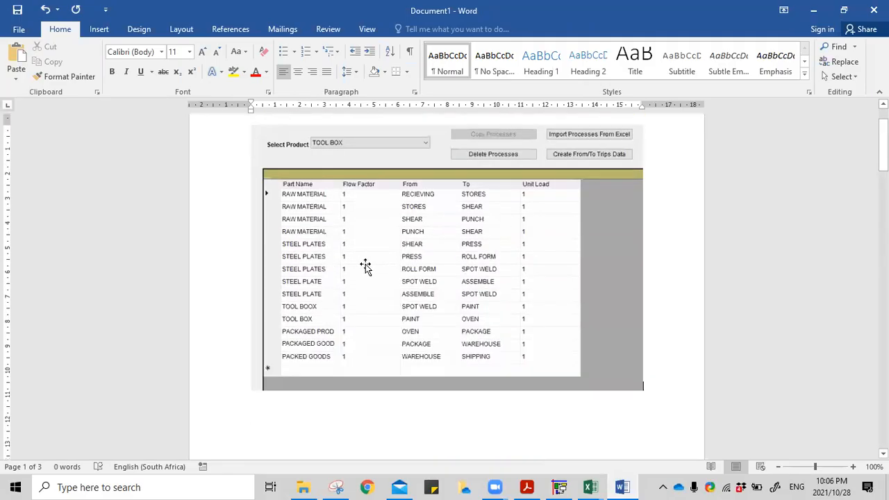
scroll(365, 266, up, 2)
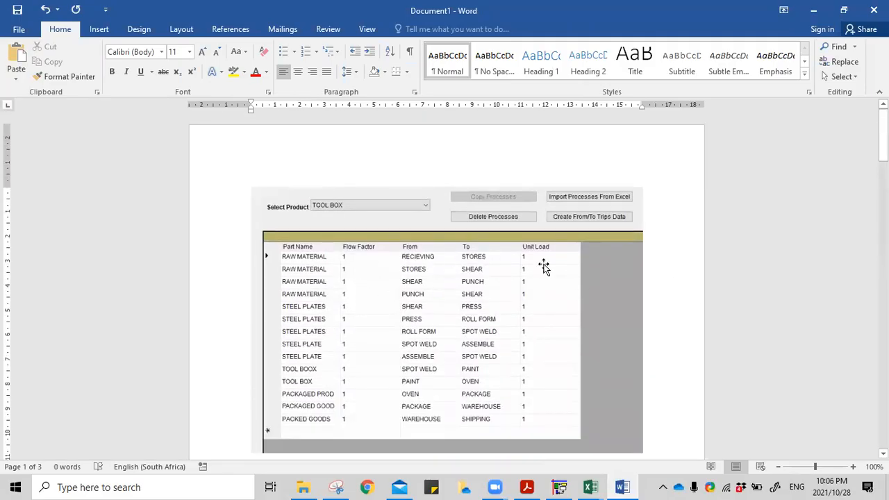
scroll(440, 323, down, 1)
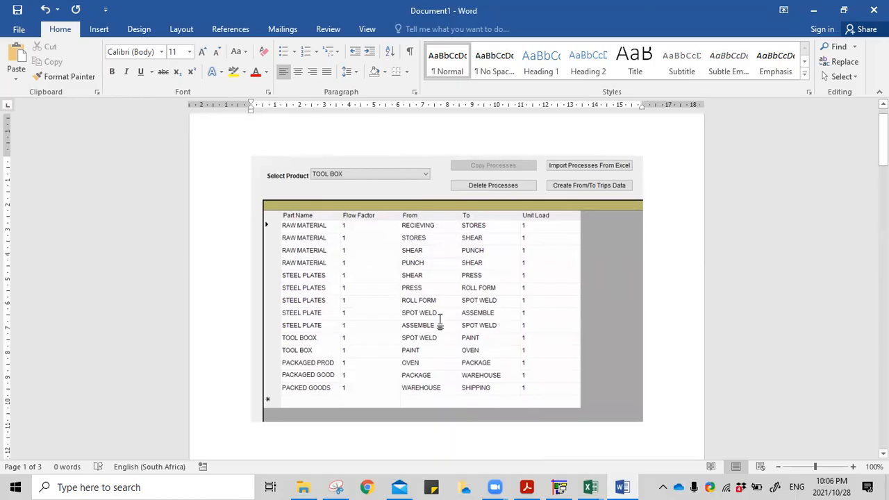
scroll(439, 324, down, 20)
scroll(358, 386, up, 3)
scroll(351, 393, down, 3)
scroll(322, 379, up, 3)
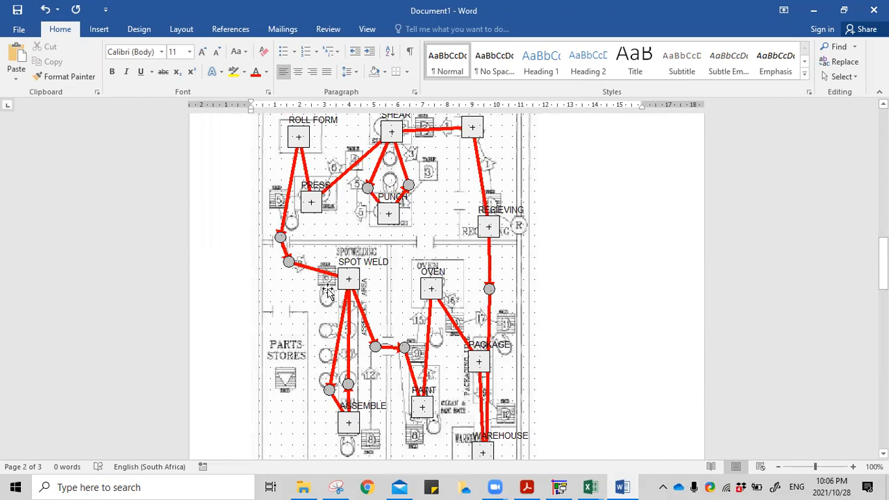
- Examine the red flow paths between stations on the pasted layout plan in the Word document
scroll(322, 311, down, 5)
scroll(322, 310, up, 3)
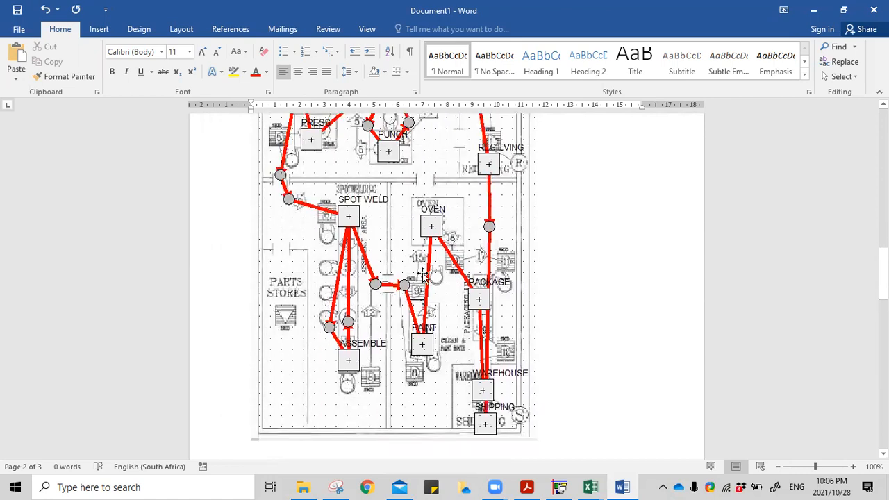
click(388, 347)
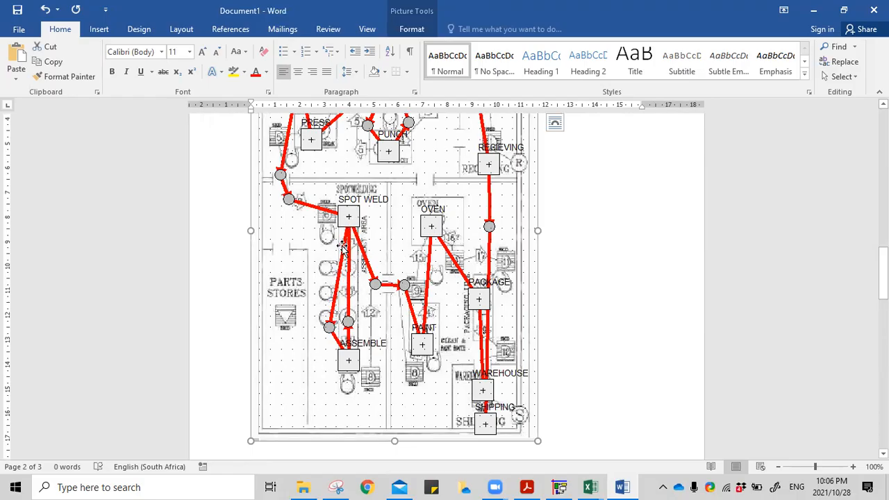
scroll(360, 324, up, 3)
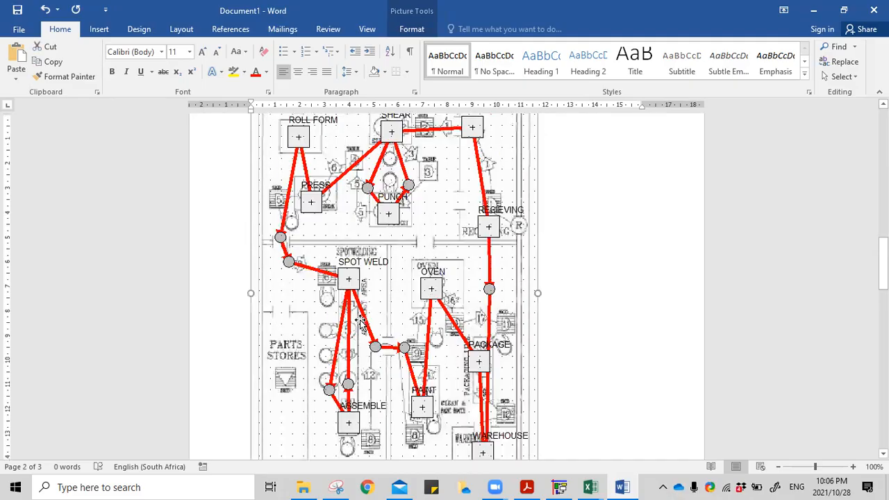
scroll(360, 344, down, 3)
scroll(355, 372, up, 3)
scroll(407, 391, down, 4)
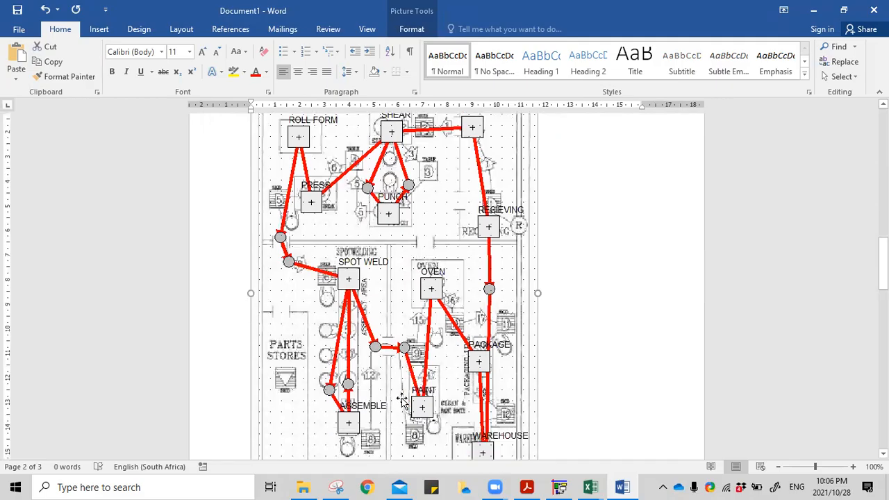
- Review the Process Routings by Product distances, the TOOL BOX routings table on page 1 and the layout plan against each other
scroll(407, 410, down, 10)
scroll(408, 410, down, 11)
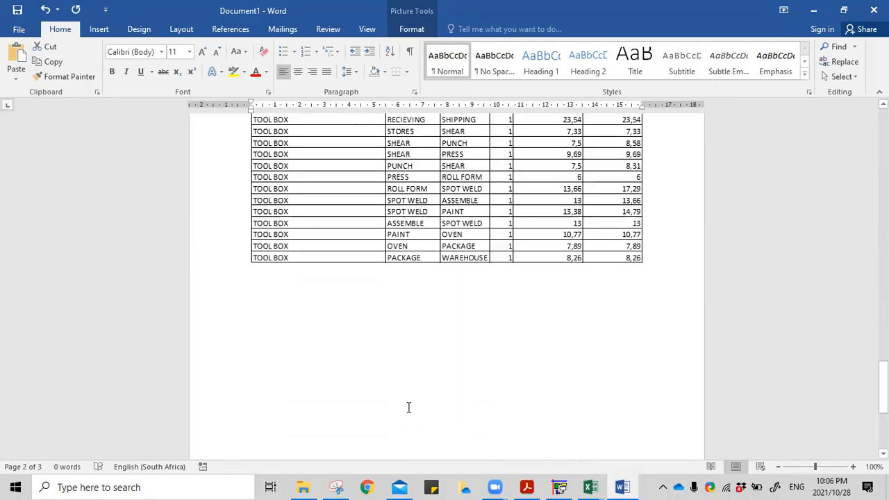
scroll(578, 240, up, 3)
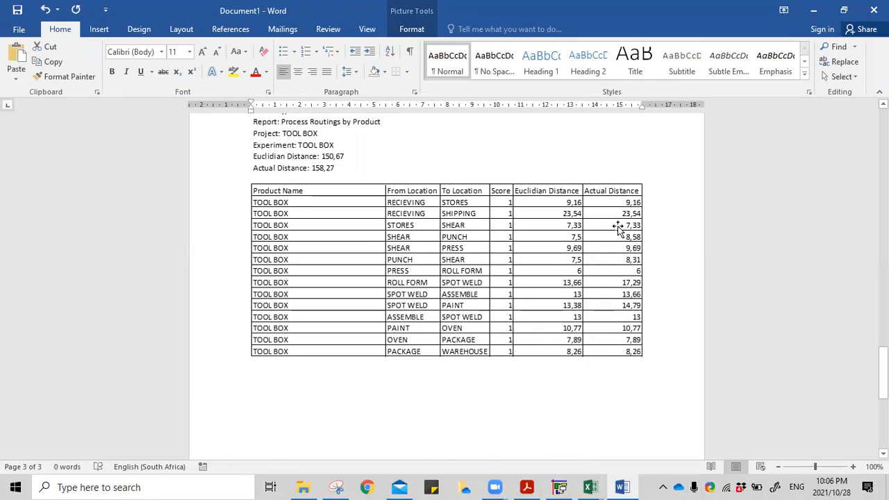
scroll(604, 278, down, 3)
scroll(558, 357, up, 7)
scroll(554, 355, up, 20)
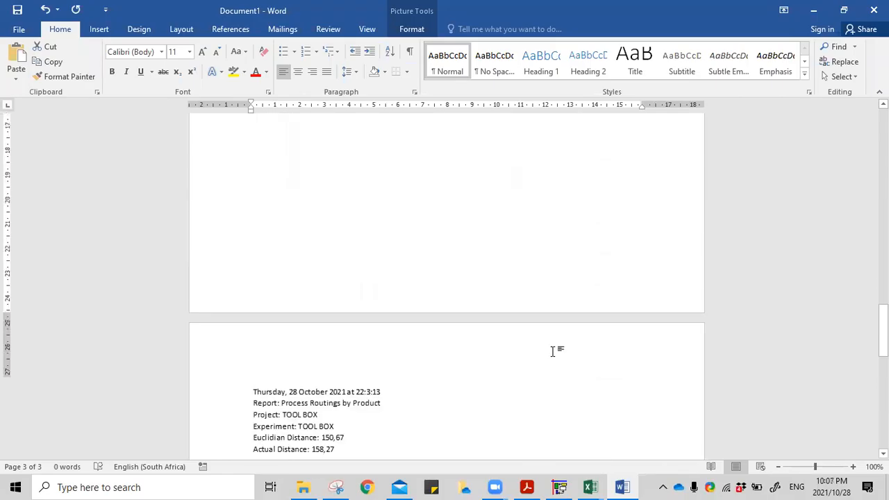
scroll(553, 355, up, 10)
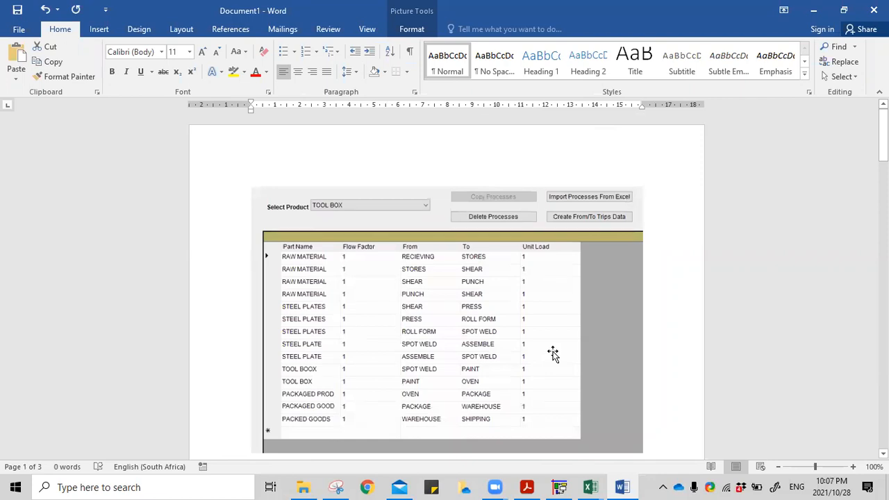
scroll(622, 355, down, 8)
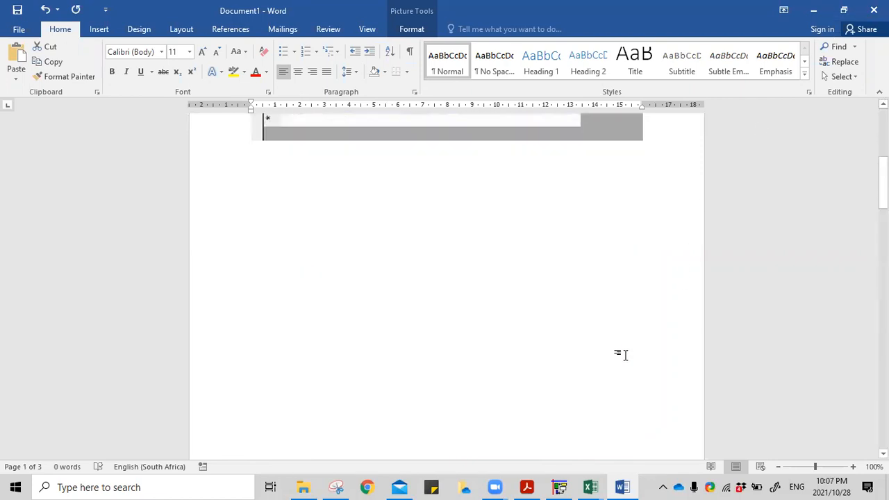
scroll(621, 355, down, 12)
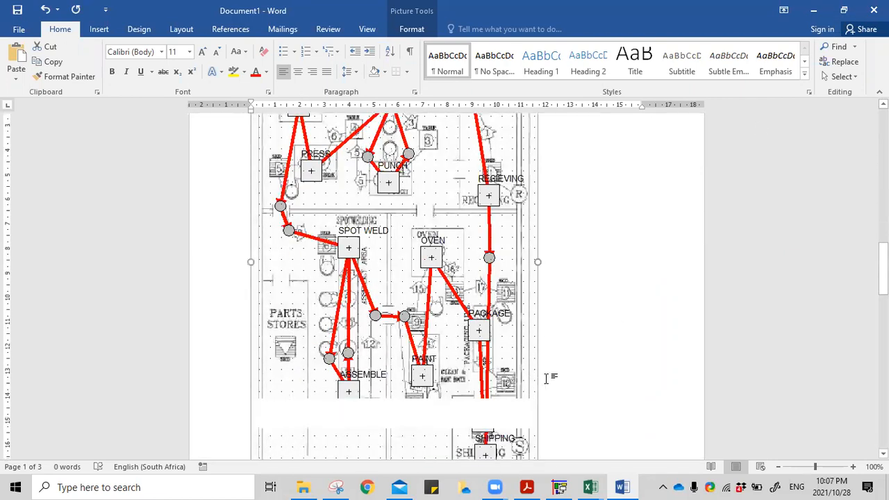
scroll(546, 379, down, 5)
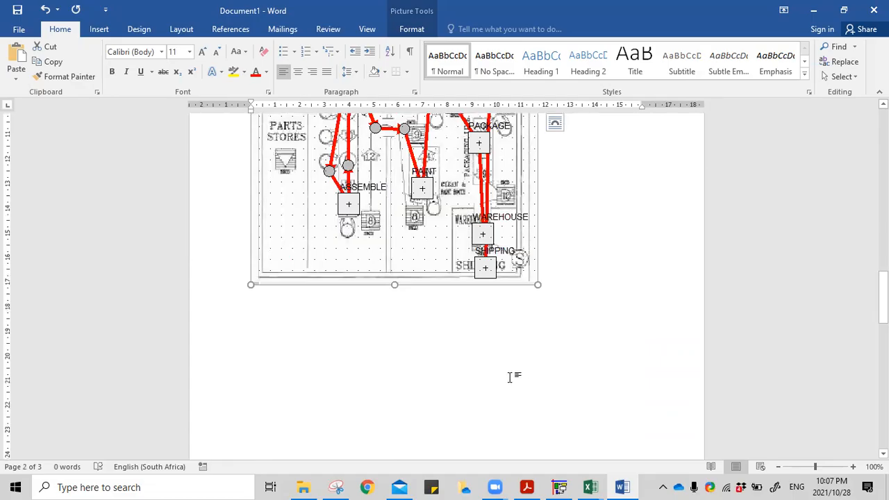
scroll(490, 354, up, 10)
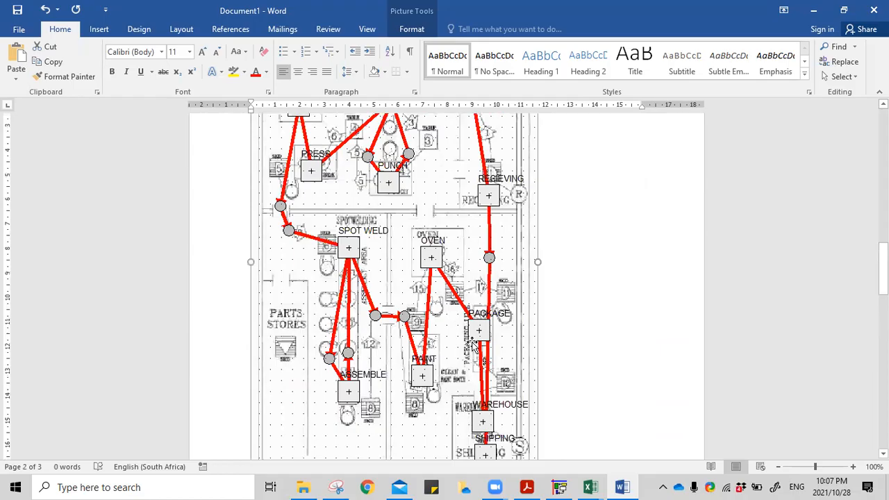
- Switch to Layout-iQ, set the TOOL BOX project's data source to Subjective Analysis and show the layout
click(568, 486)
click(35, 39)
click(100, 391)
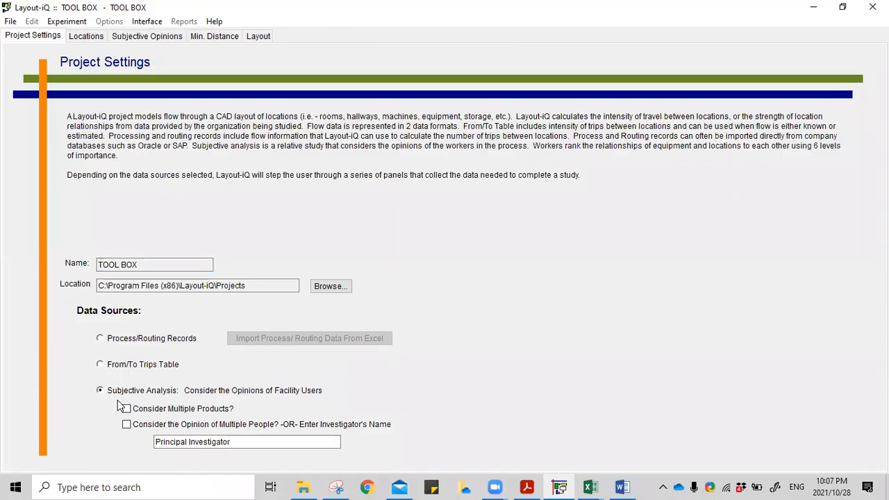
click(257, 36)
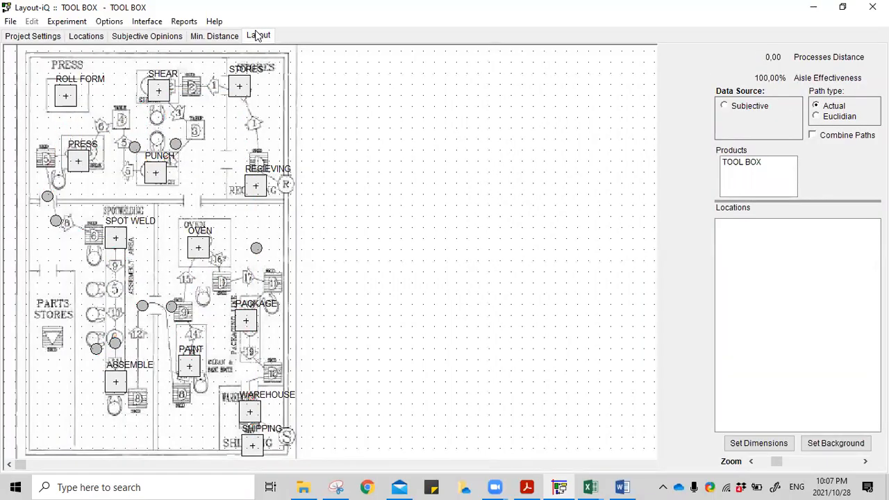
click(23, 35)
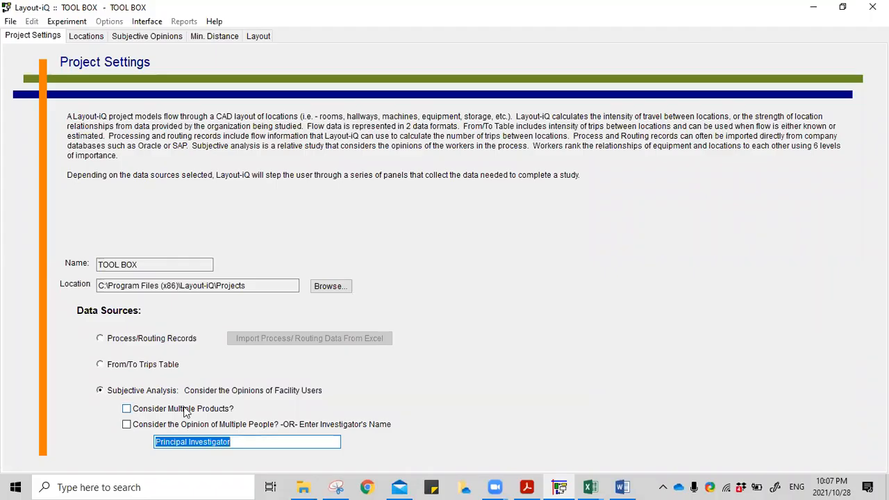
click(257, 36)
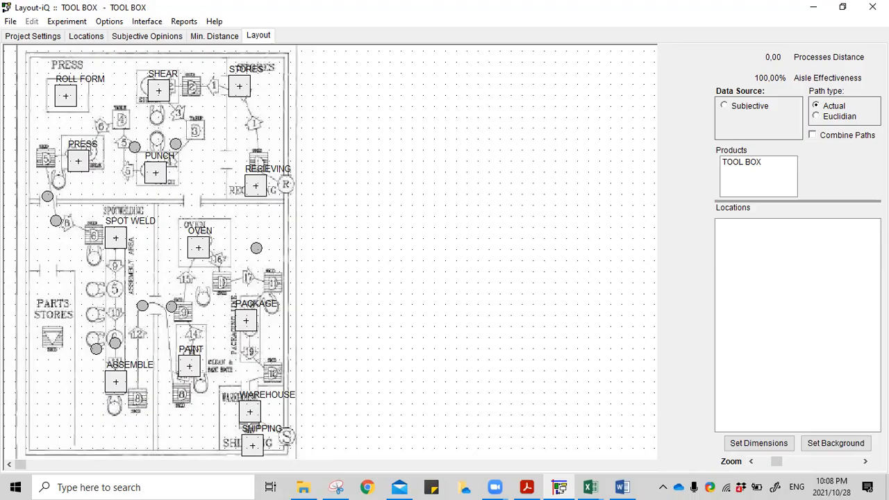
- Switch to the sample layouts PDF in Acrobat Reader and examine the Figure 13-3c area allocation layout on page 3
key(alt+Tab)
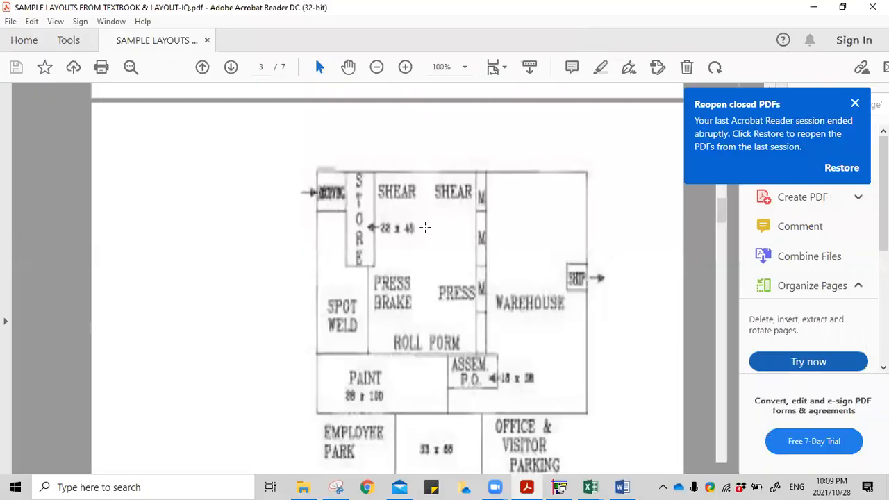
scroll(419, 234, down, 3)
scroll(420, 233, up, 2)
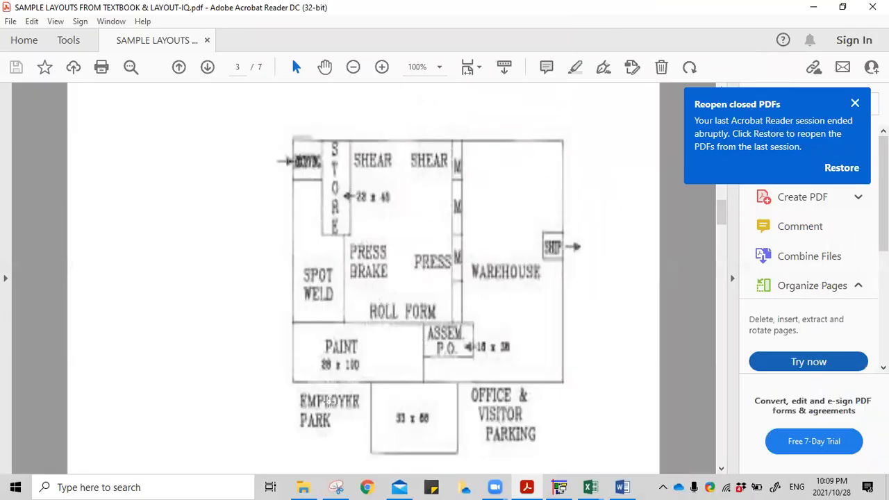
scroll(381, 378, down, 2)
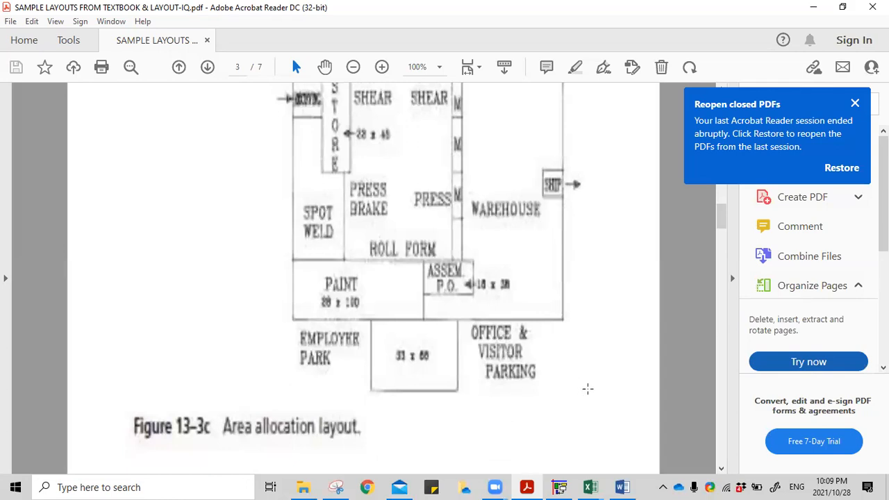
scroll(504, 324, up, 2)
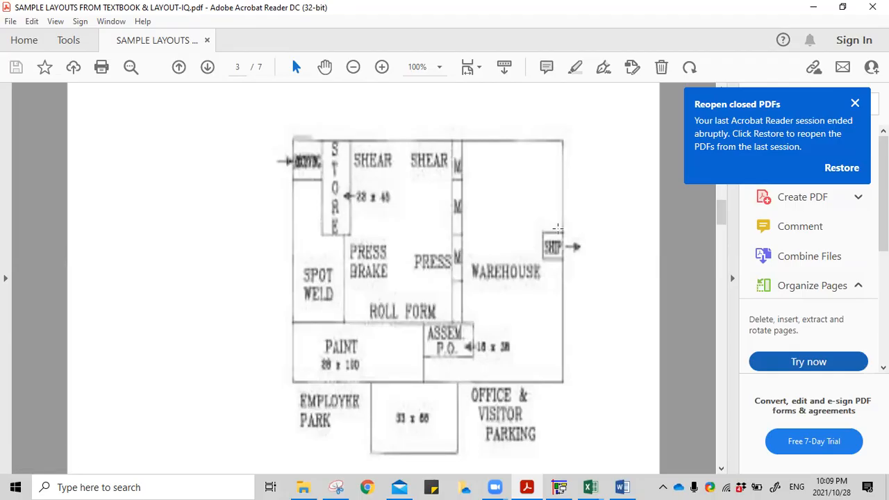
scroll(331, 332, down, 7)
scroll(331, 332, down, 2)
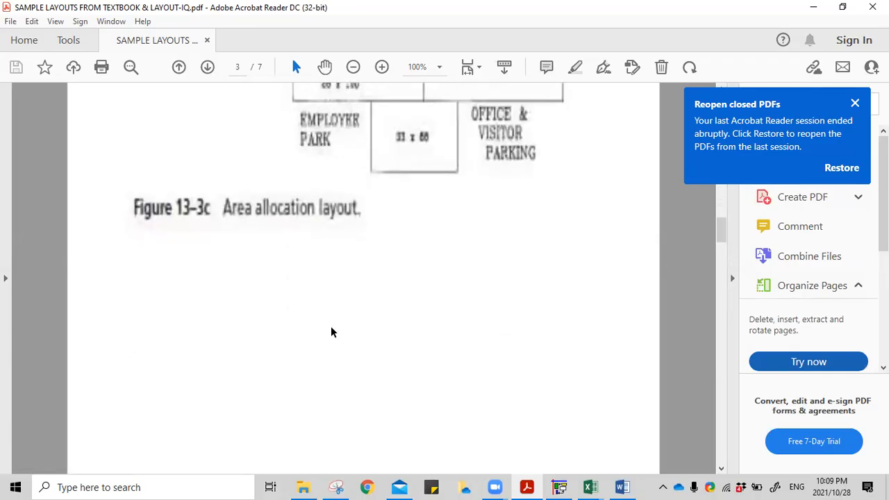
scroll(331, 332, up, 10)
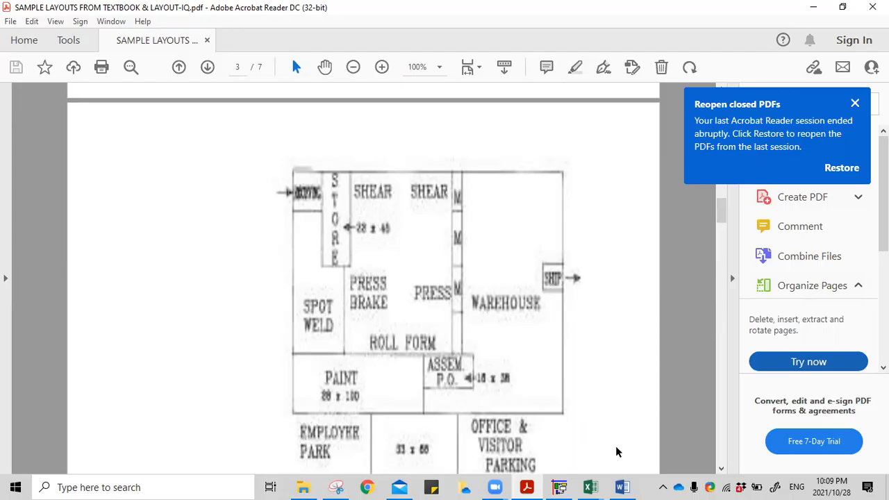
- Return to the Word document and study the station positions and material flow on the layout plan from RECIEVING to SHIPPING
click(621, 486)
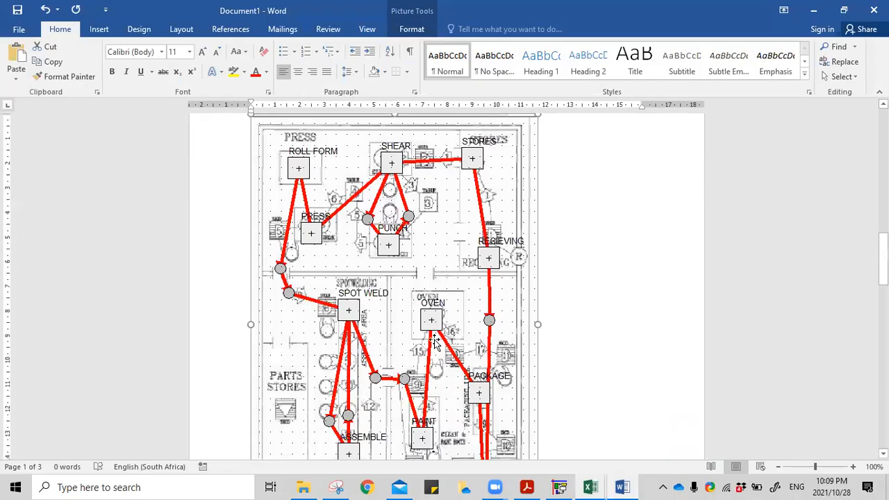
scroll(436, 340, down, 1)
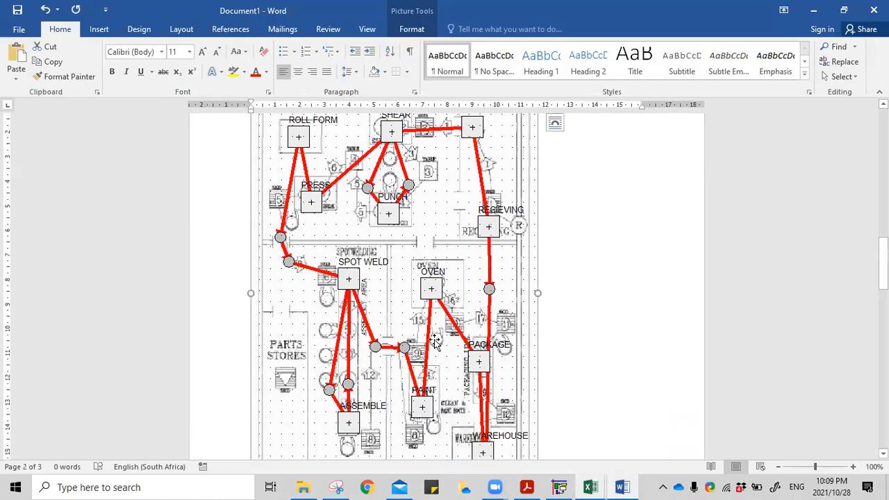
scroll(382, 343, up, 2)
scroll(386, 344, down, 4)
scroll(388, 346, down, 3)
scroll(388, 346, up, 6)
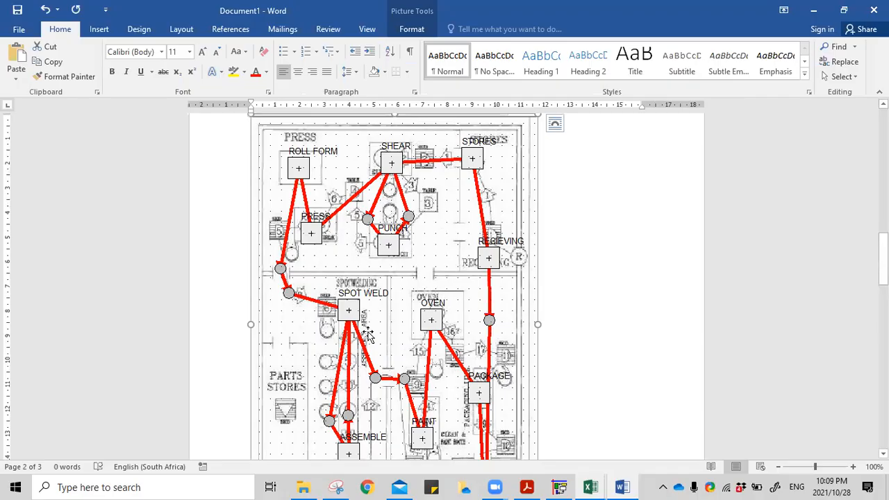
scroll(249, 332, down, 2)
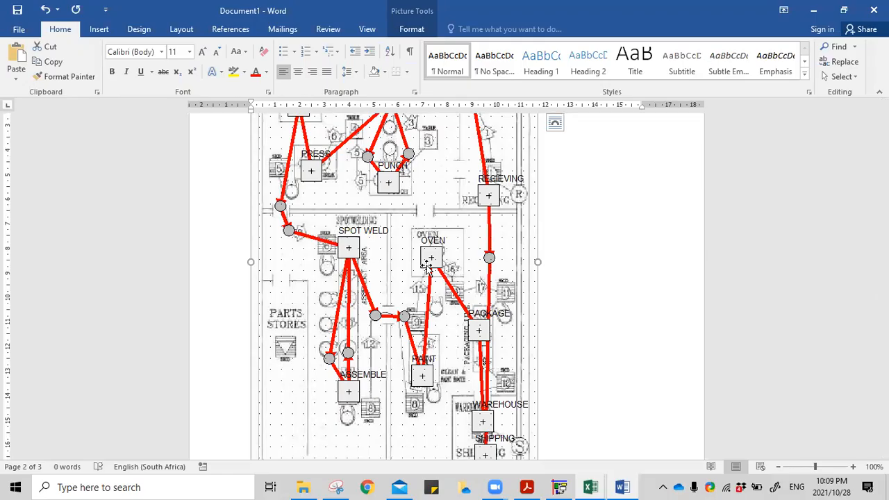
scroll(427, 268, up, 3)
scroll(428, 268, down, 3)
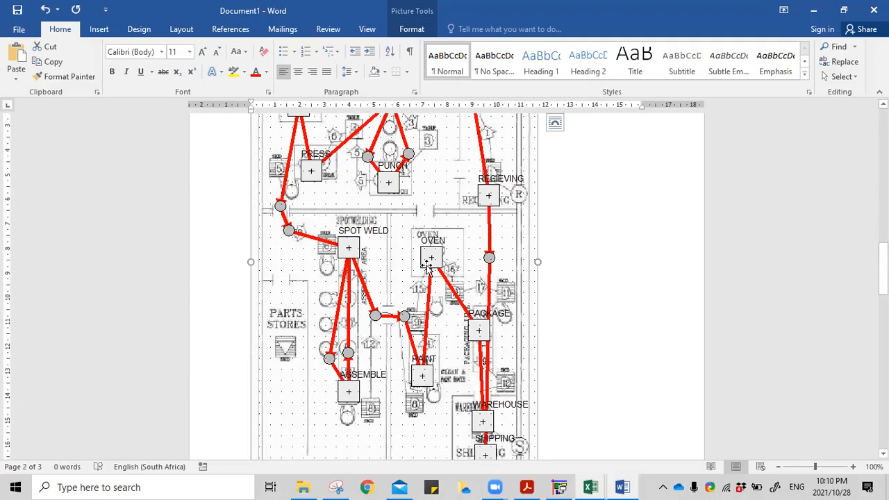
scroll(428, 268, down, 3)
scroll(428, 268, up, 5)
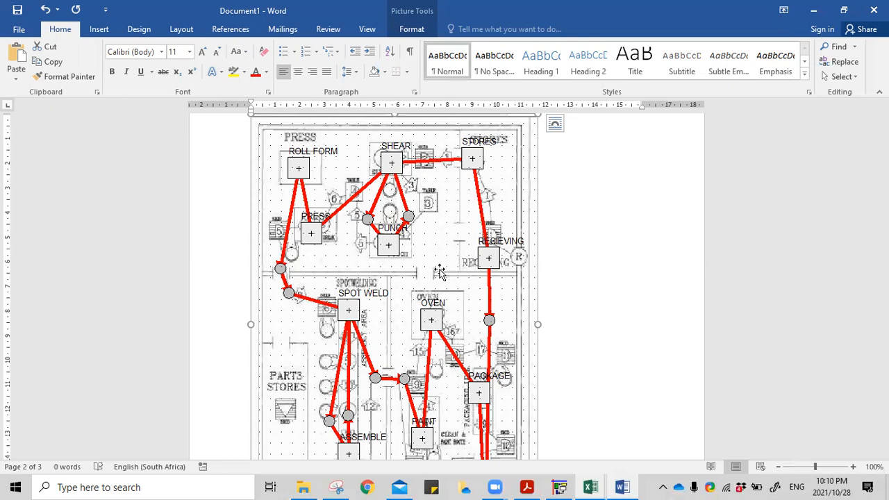
scroll(331, 310, down, 8)
scroll(285, 286, up, 10)
scroll(327, 347, down, 5)
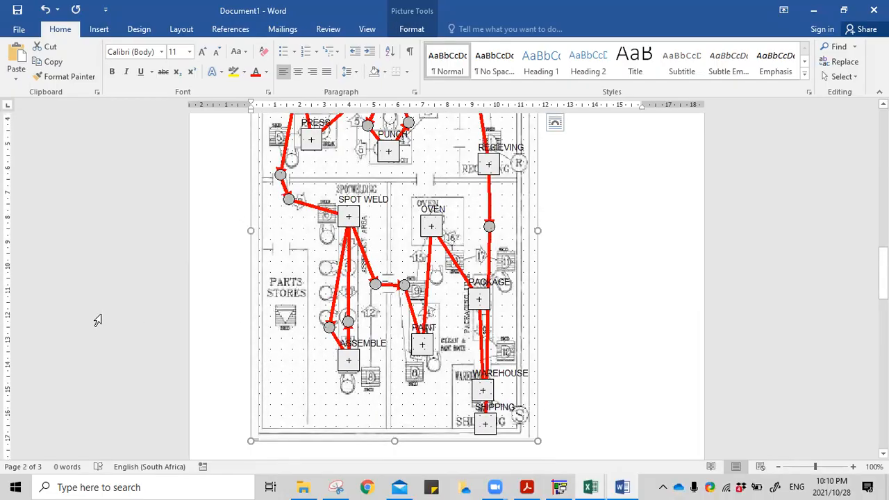
scroll(97, 320, up, 3)
scroll(97, 321, down, 1)
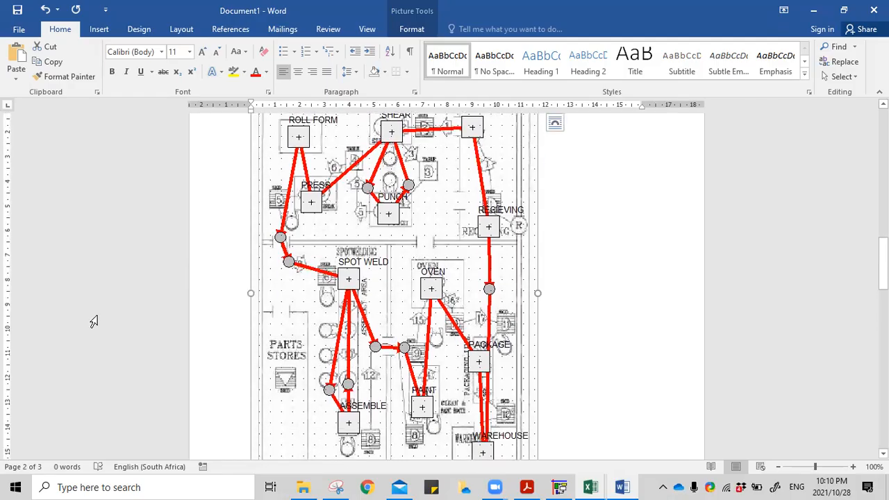